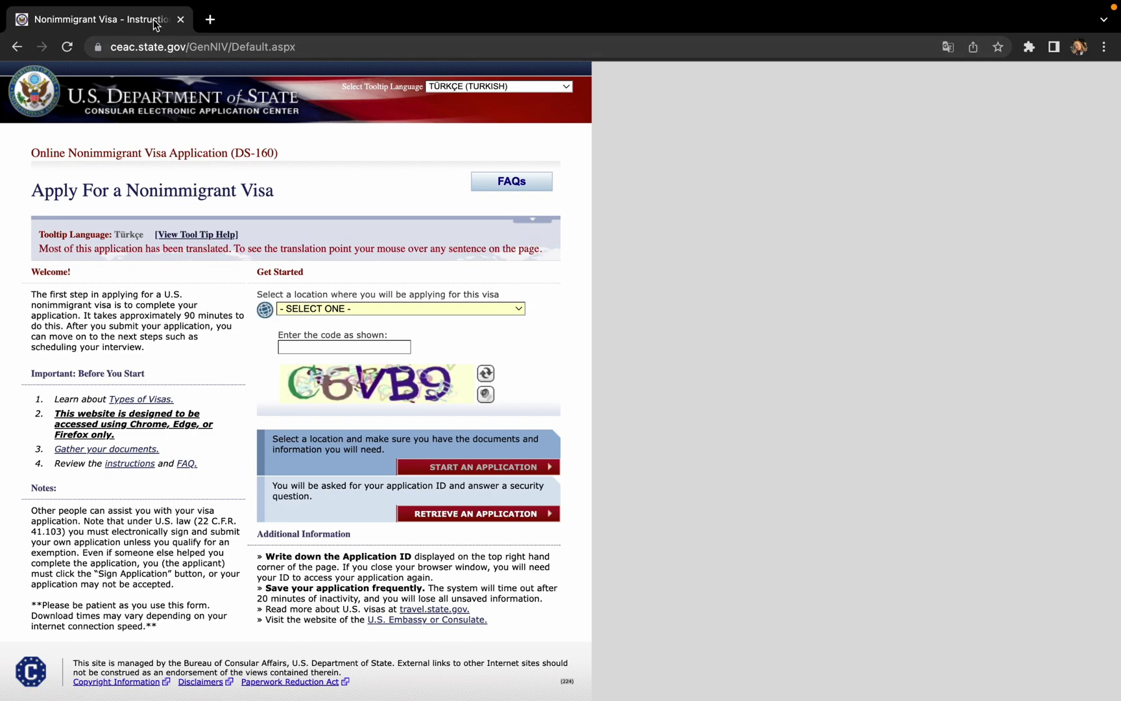
# - Choose TURKEY, ISTANBUL as the location where the visa application will be made
pyautogui.click(370, 308)
pyautogui.press('Down')
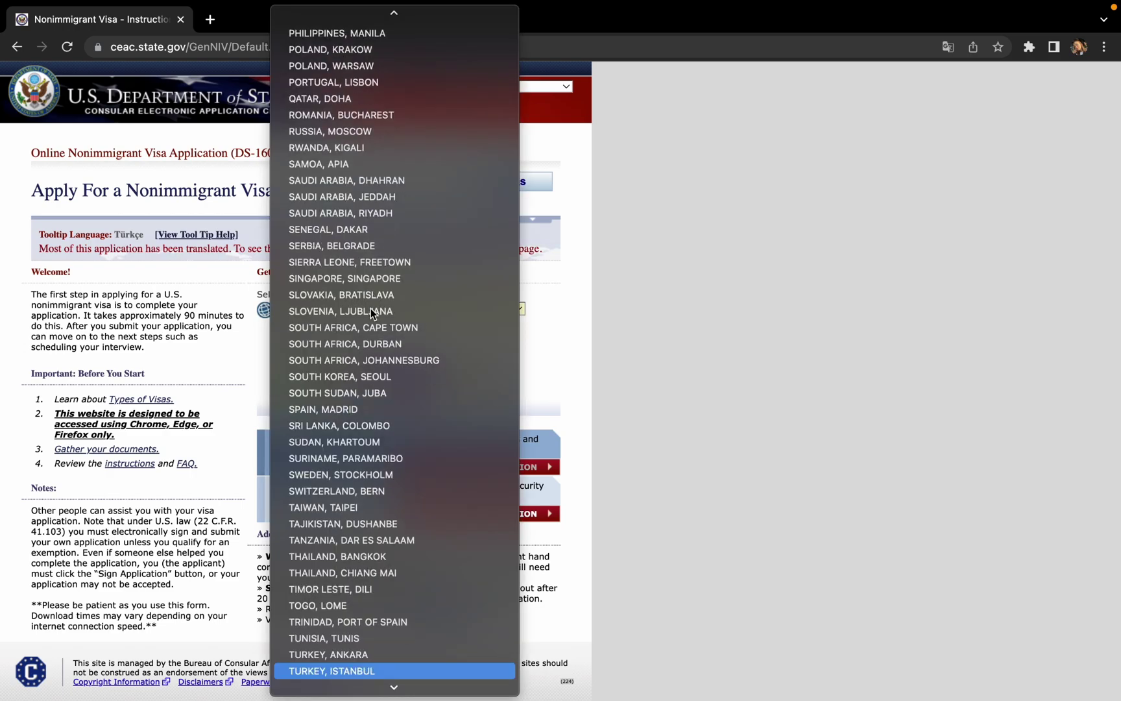
pyautogui.press('Return')
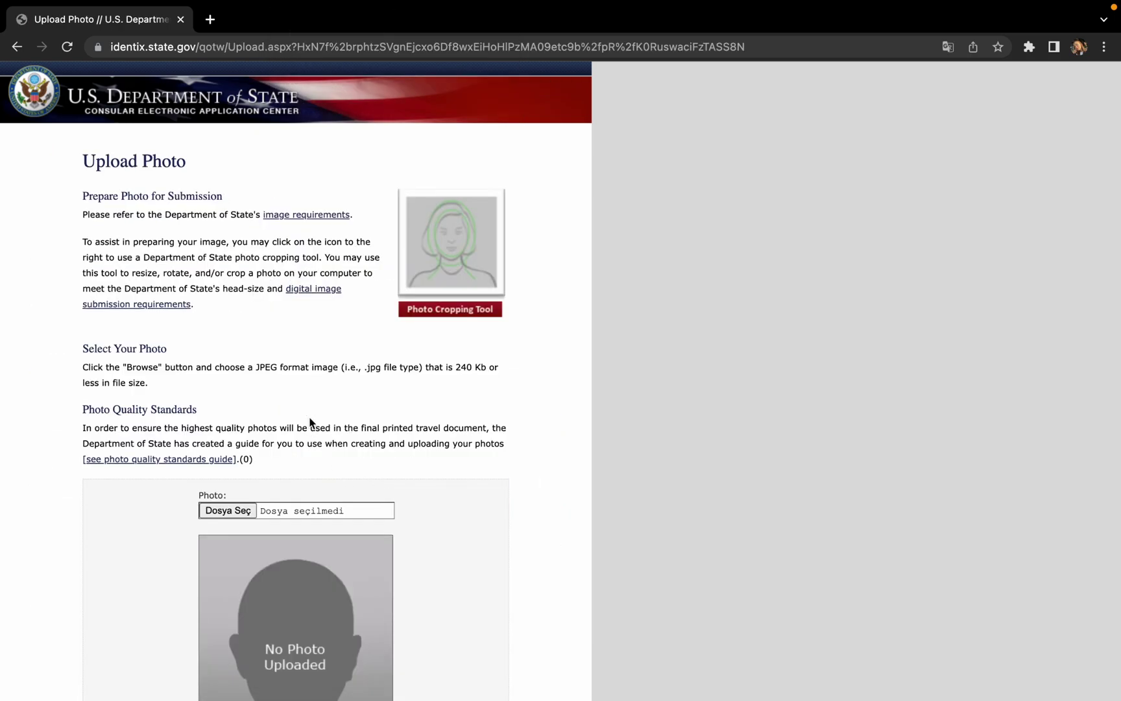
# - Upload the applicant's portrait JPG from the İndirilenler folder for the photo test and continue using this photo
pyautogui.scroll(-3, 305, 415)
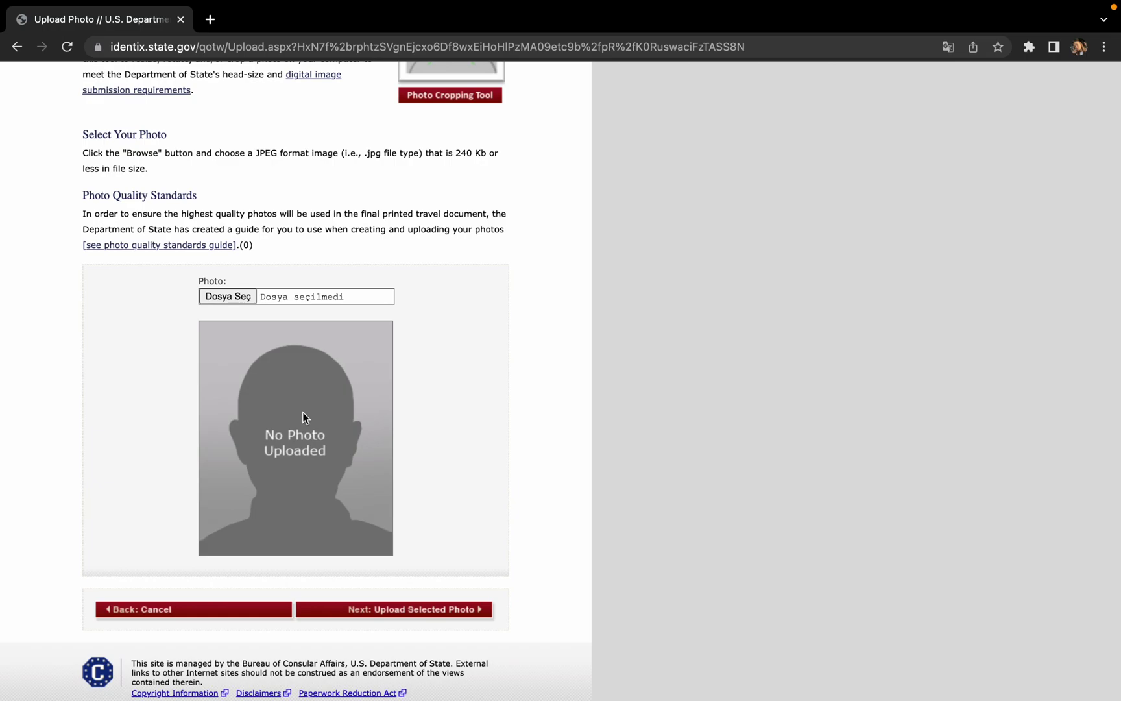
pyautogui.click(241, 296)
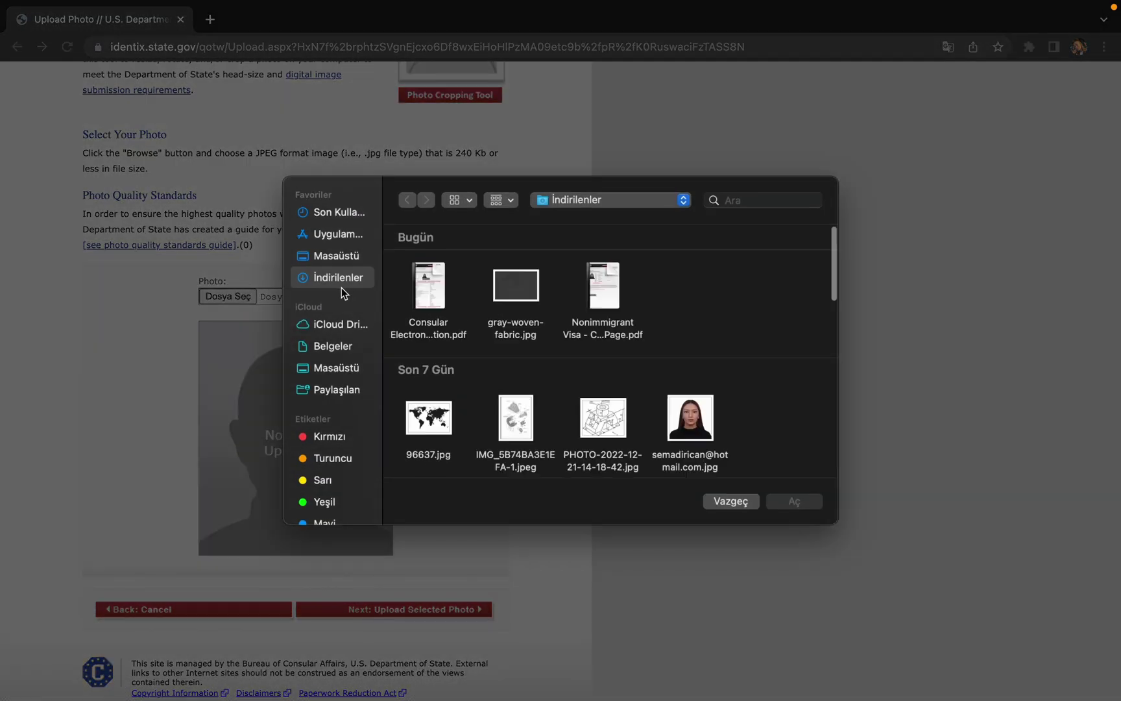
pyautogui.click(697, 428)
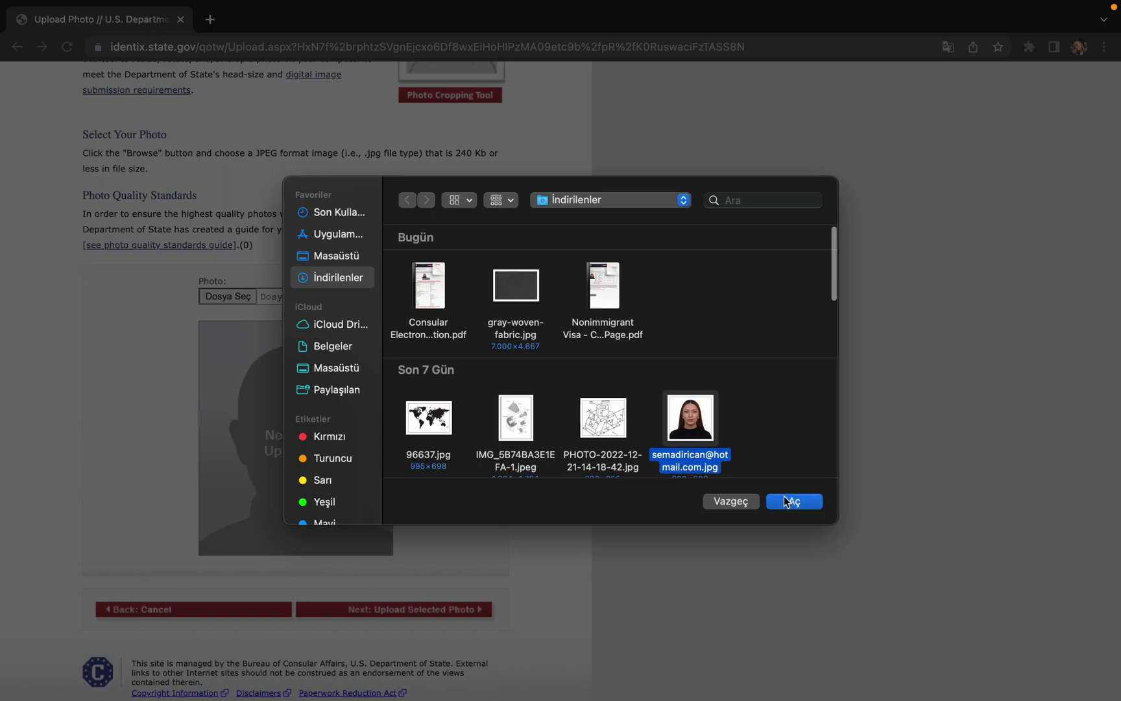
pyautogui.click(787, 501)
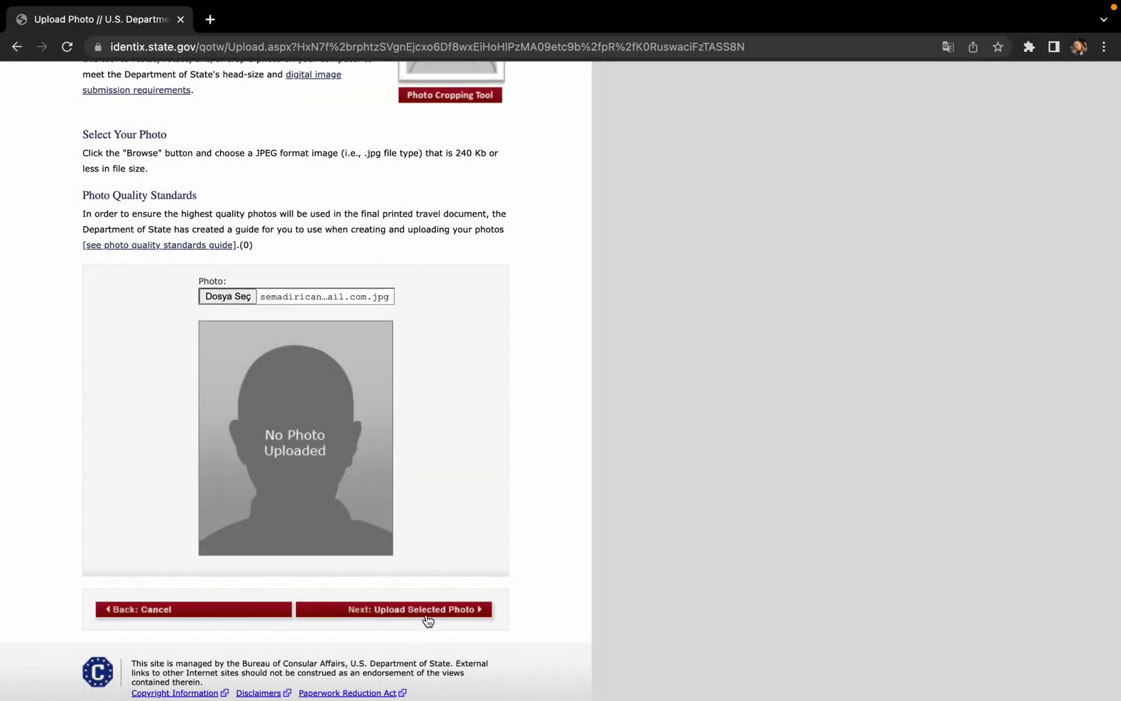
pyautogui.click(428, 613)
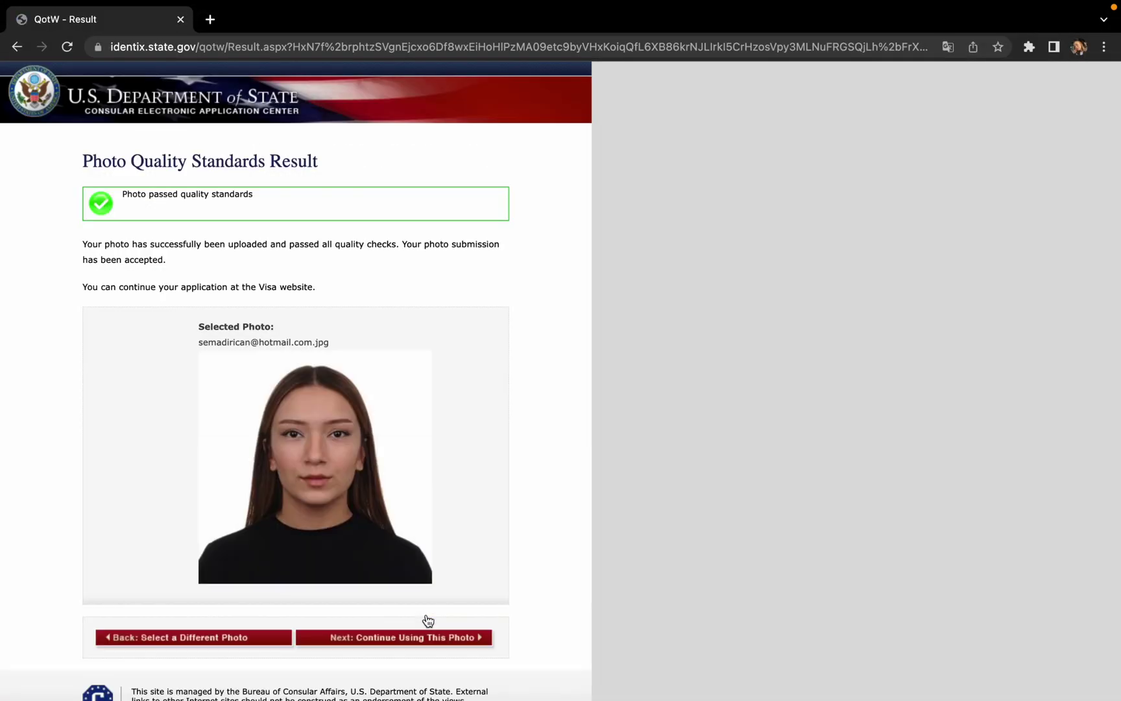
pyautogui.click(430, 637)
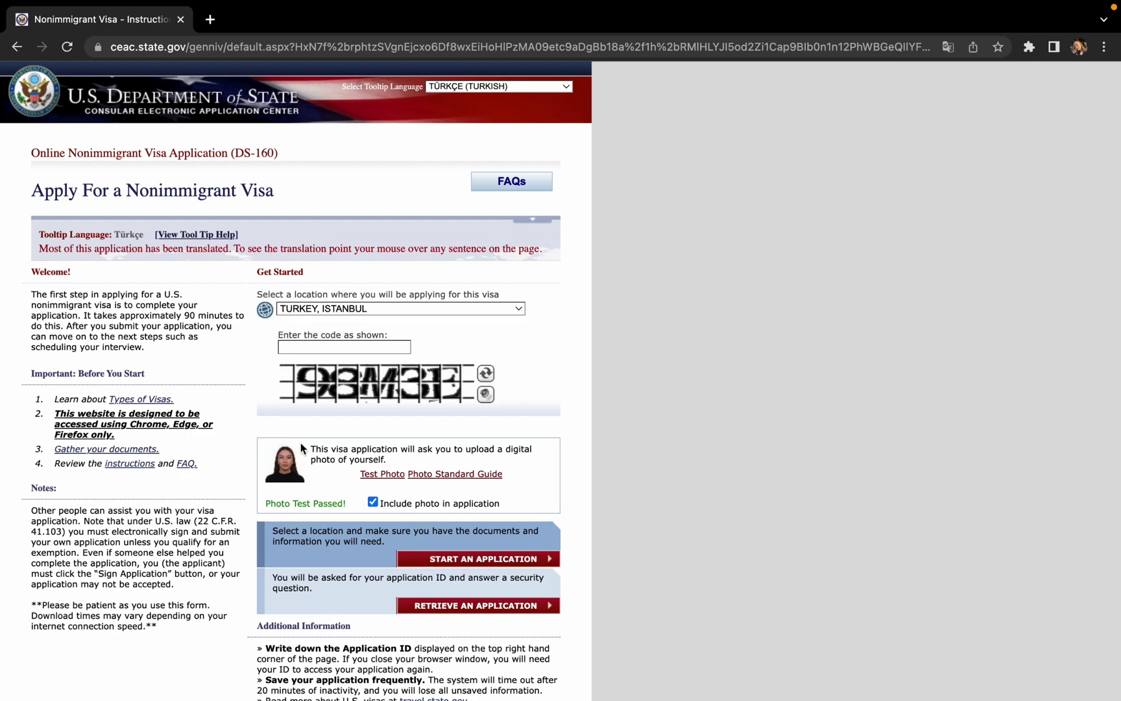
# - Enter the verification code shown in the image and start a new application
pyautogui.scroll(-3, 361, 525)
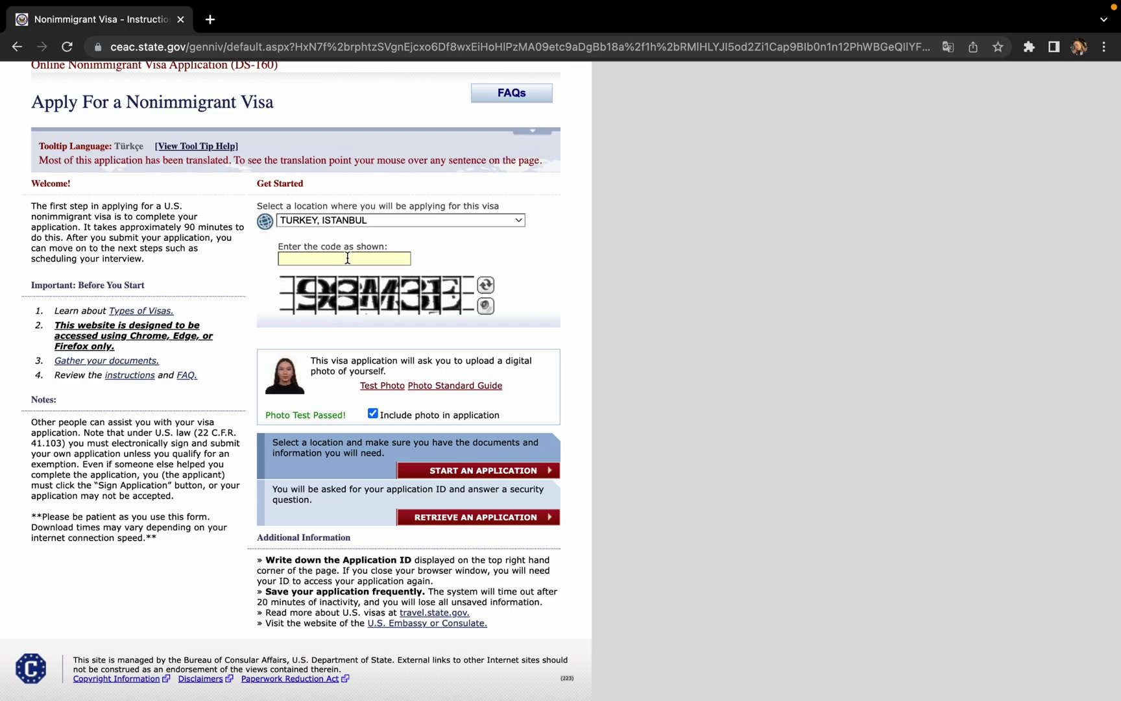
pyautogui.write('98M3E')
pyautogui.click(797, 430)
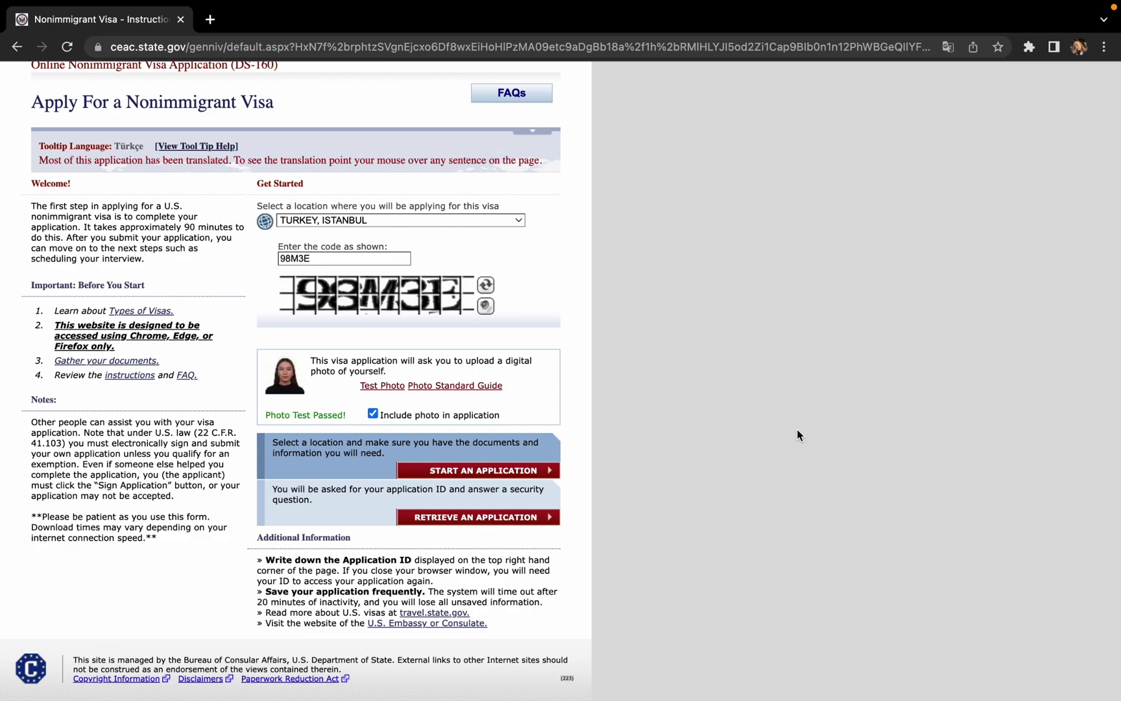
pyautogui.click(490, 471)
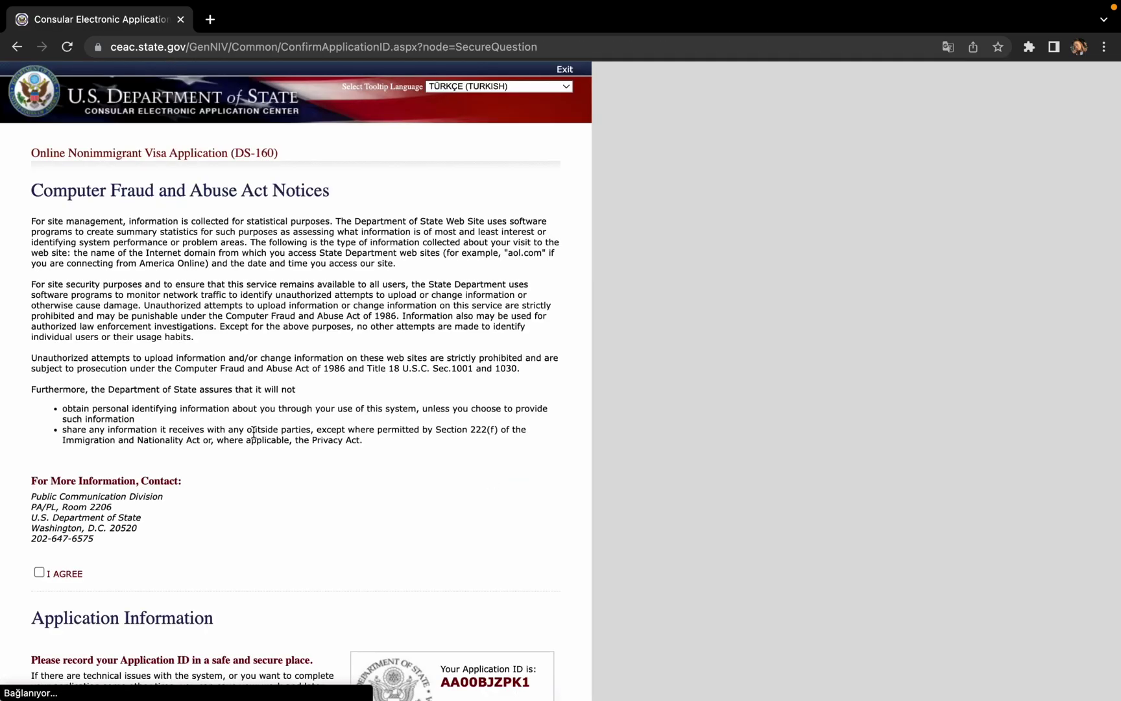
# - Agree to the Computer Fraud and Abuse Act notices
pyautogui.scroll(-5, 249, 432)
pyautogui.click(39, 297)
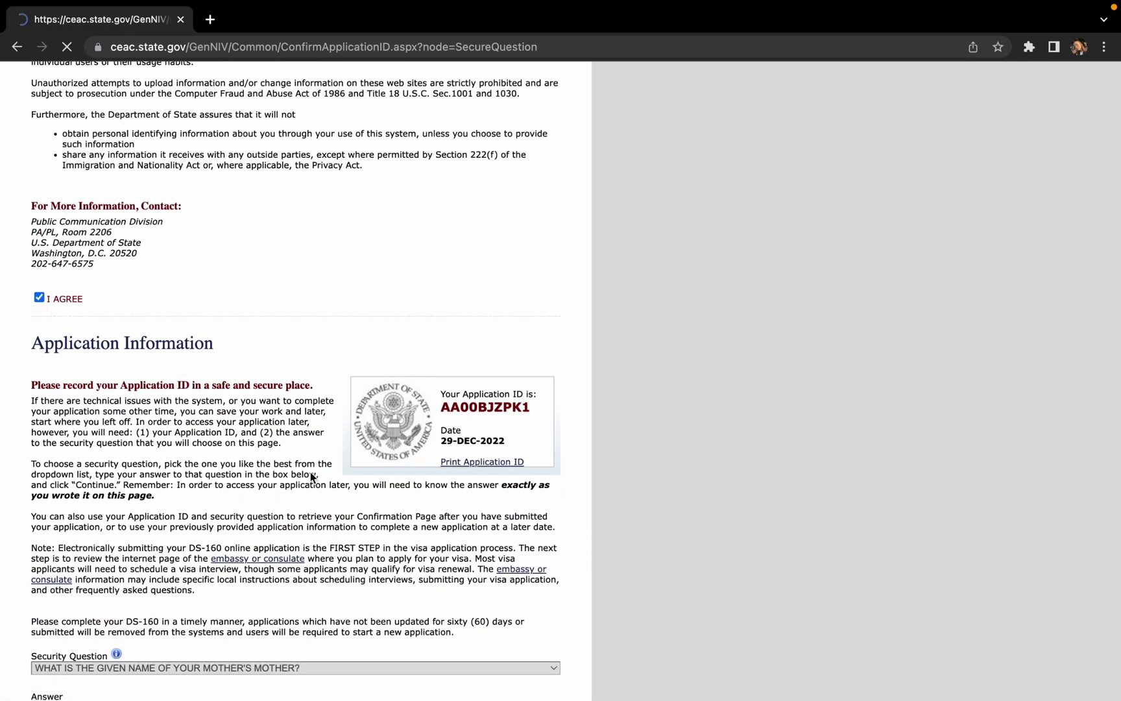
# - Enter the answer to the security question about the mother's mother's given name and continue to the personal information form
pyautogui.scroll(-3, 305, 475)
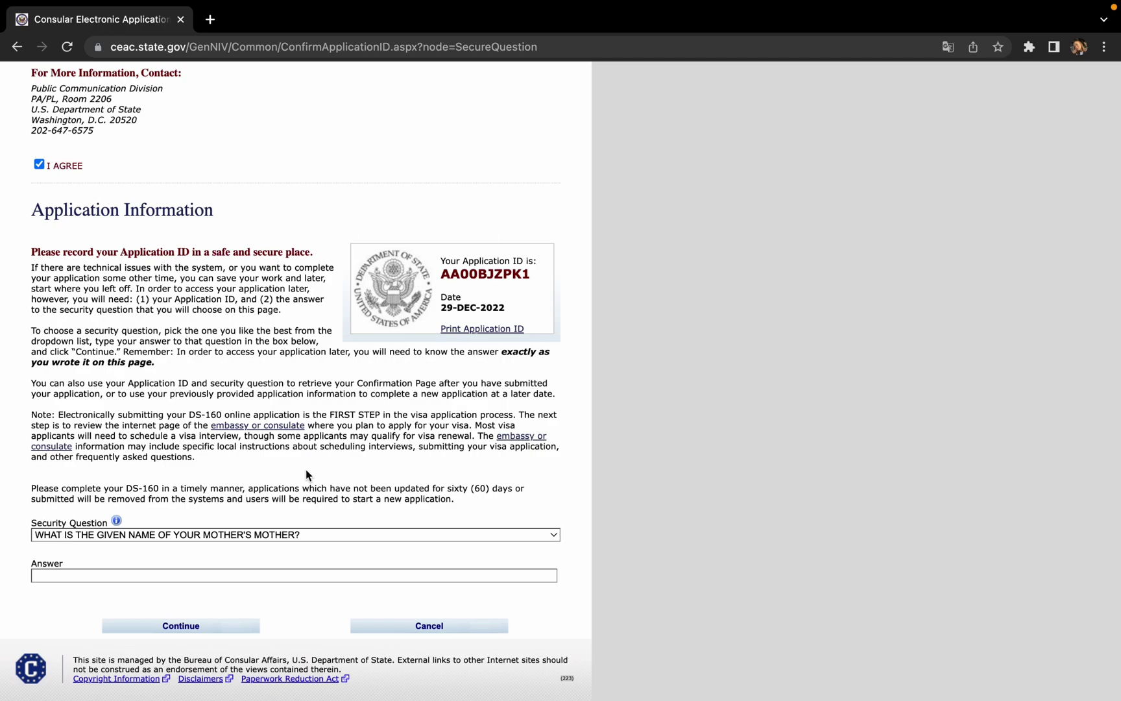
pyautogui.moveTo(537, 276); pyautogui.dragTo(436, 277)
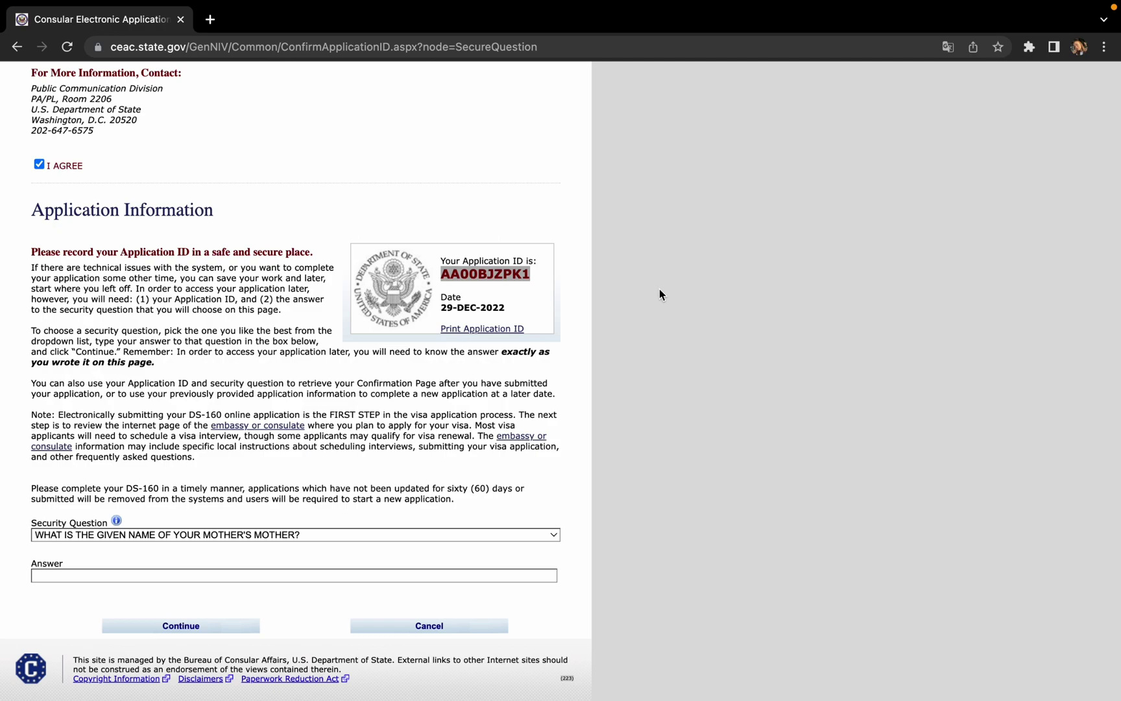
pyautogui.scroll(2, 690, 281)
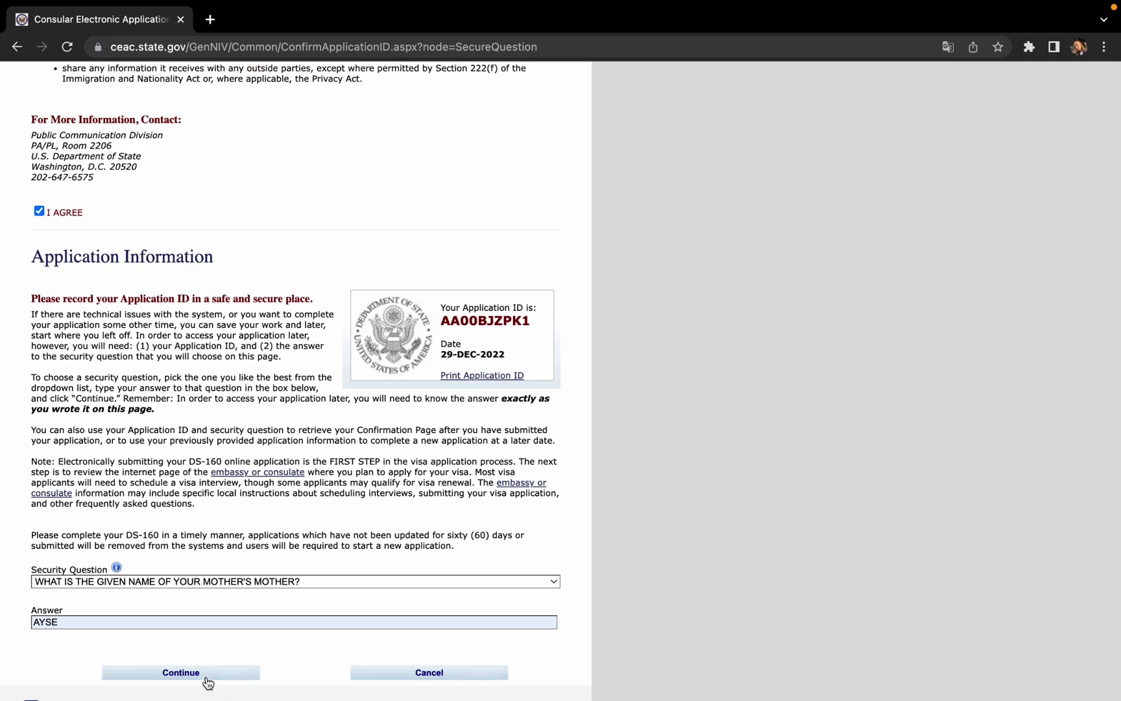
pyautogui.click(206, 677)
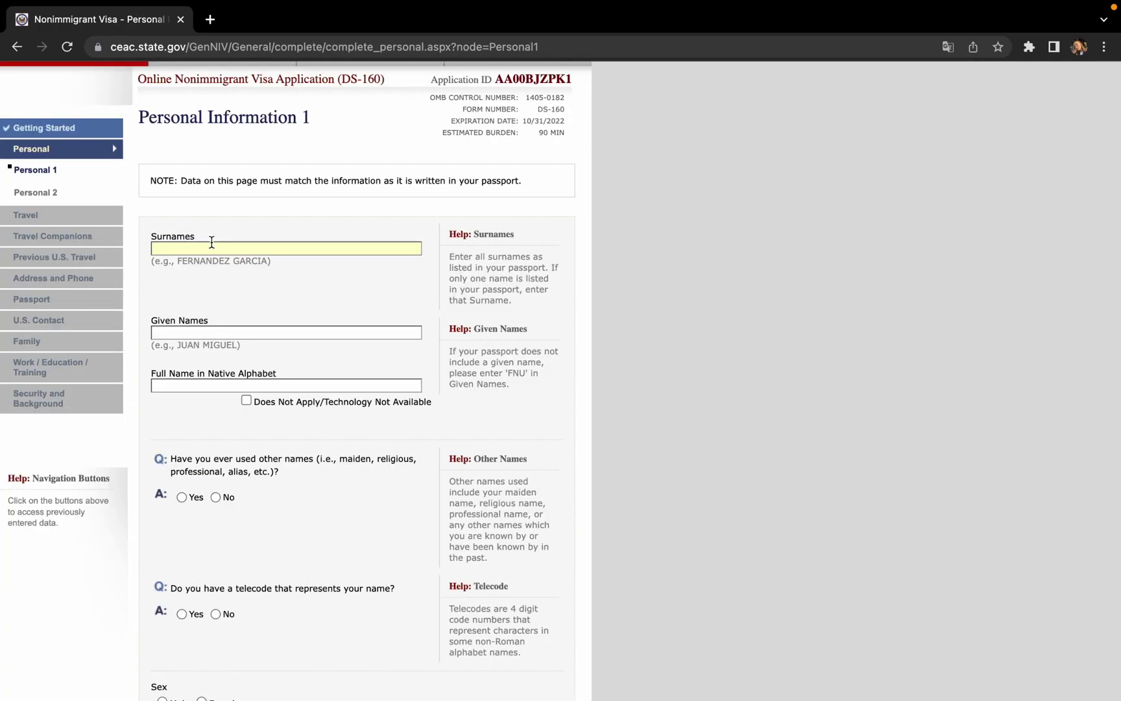
# - Fill in the applicant's surname and given name, and mark the full name in native alphabet as Does Not Apply
pyautogui.click(198, 331)
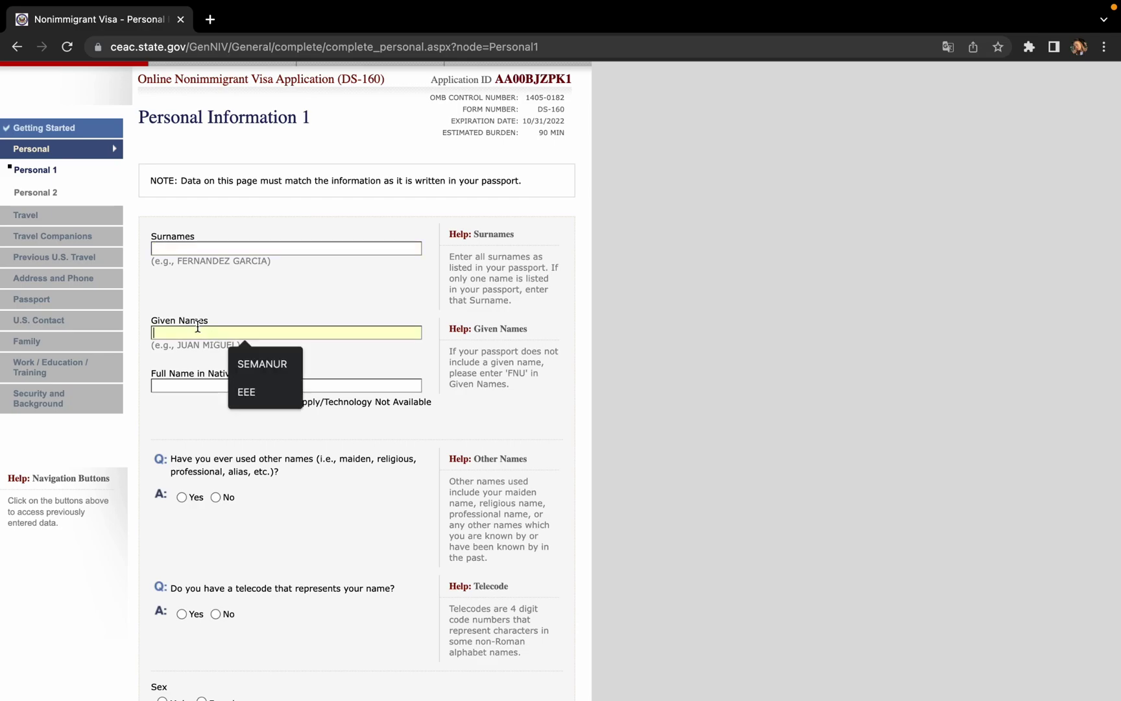
pyautogui.scroll(-2, 198, 332)
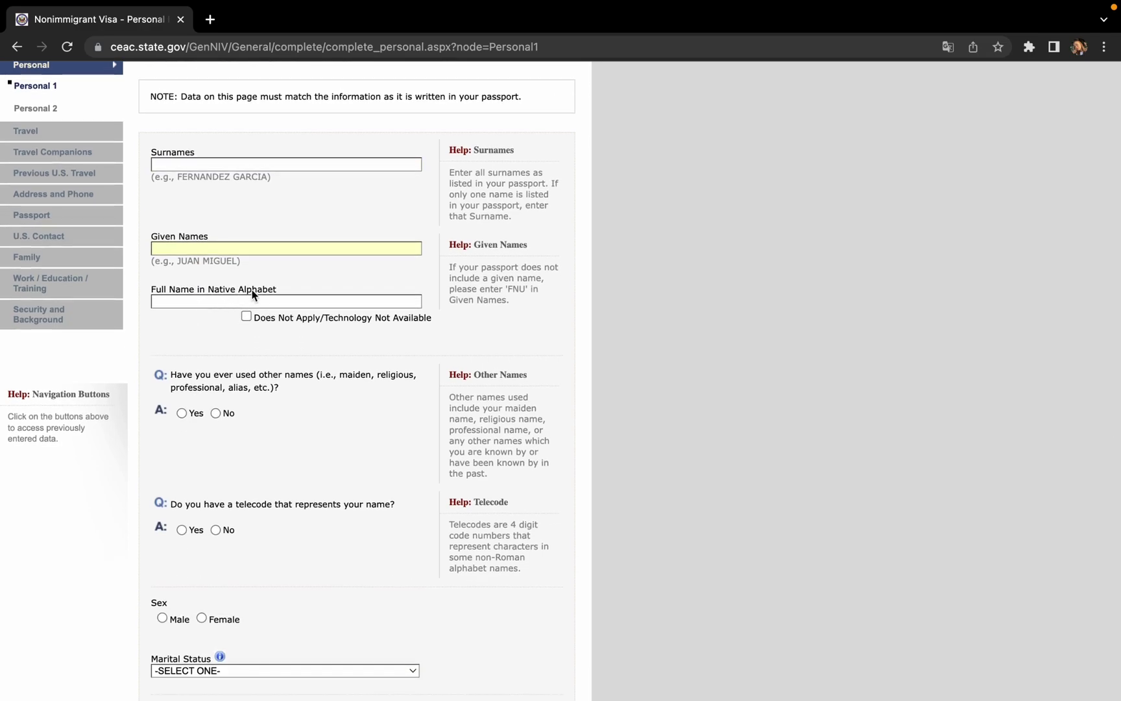
pyautogui.moveTo(252, 291)
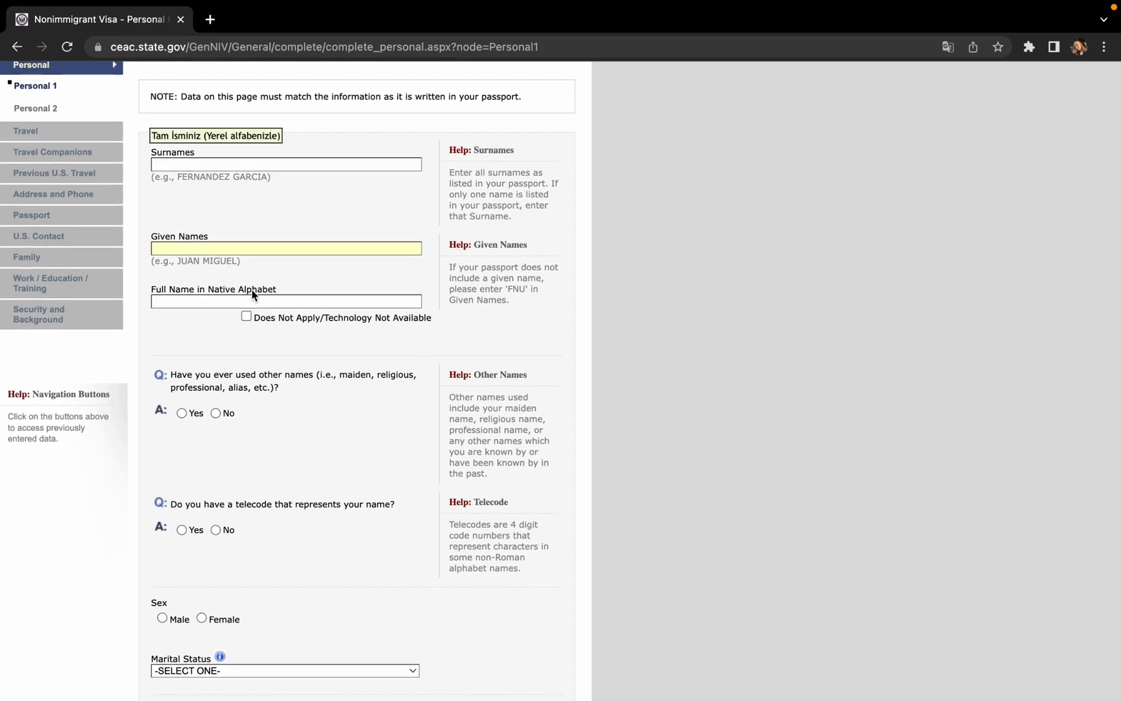
pyautogui.click(232, 166)
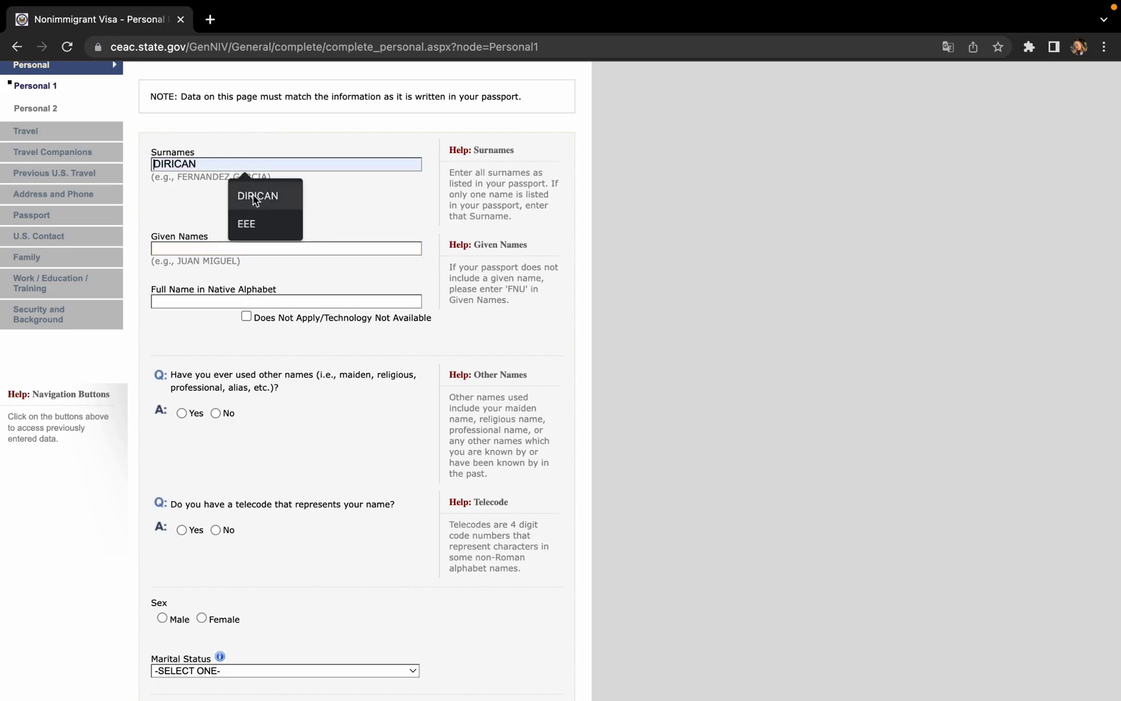
pyautogui.click(256, 198)
pyautogui.click(240, 246)
pyautogui.click(238, 266)
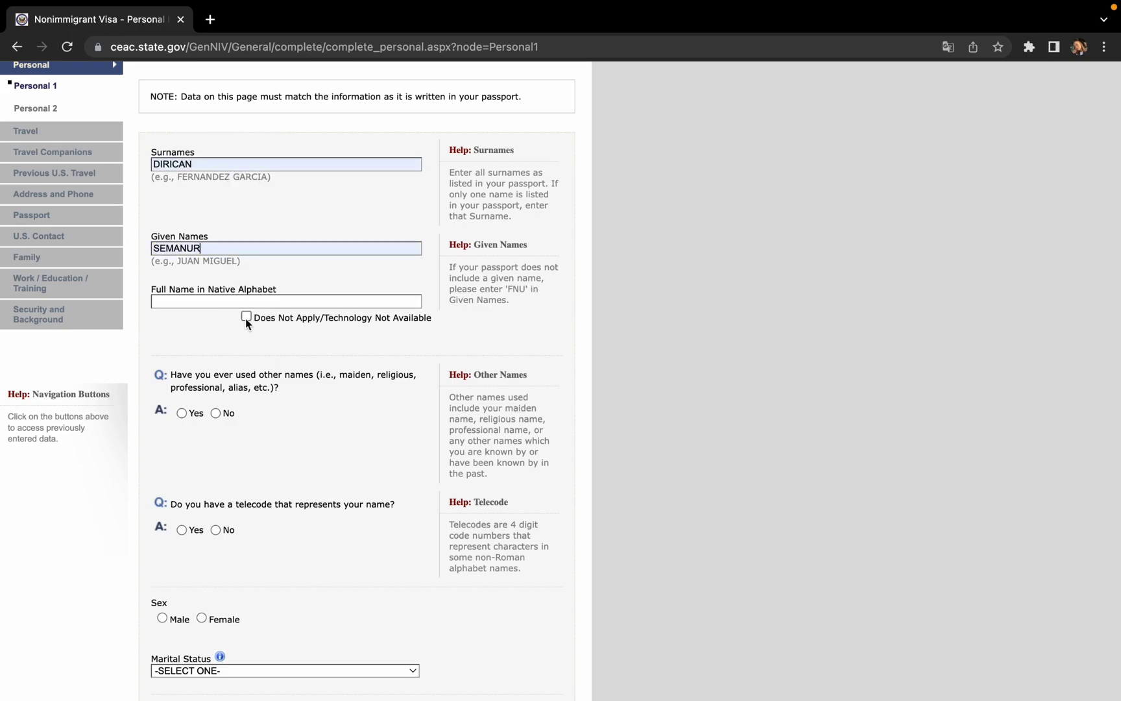
pyautogui.click(246, 316)
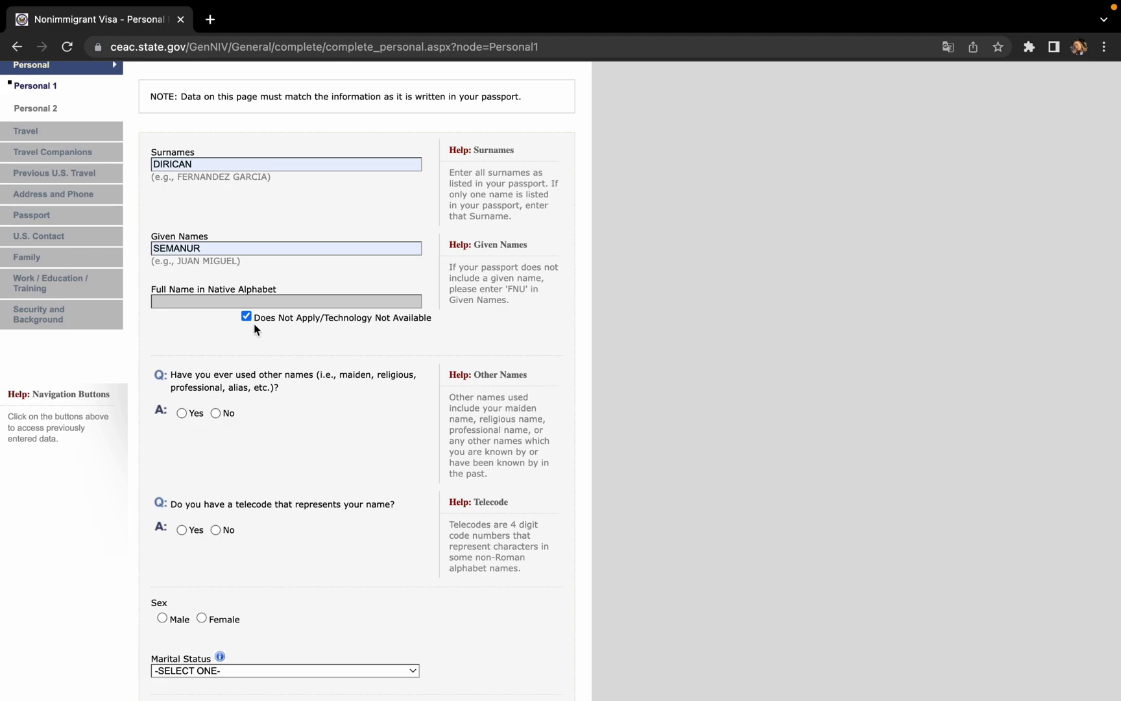
# - Answer No to having used other names and No to having a telecode that represents the name
pyautogui.scroll(-3, 301, 371)
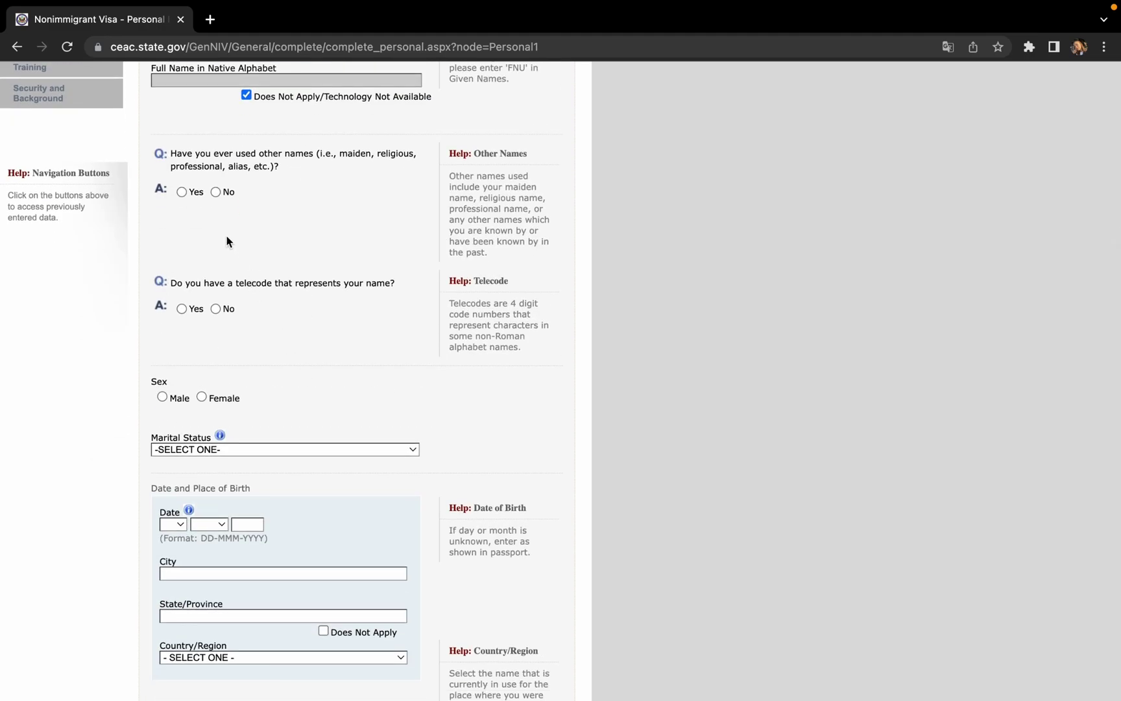
pyautogui.click(215, 192)
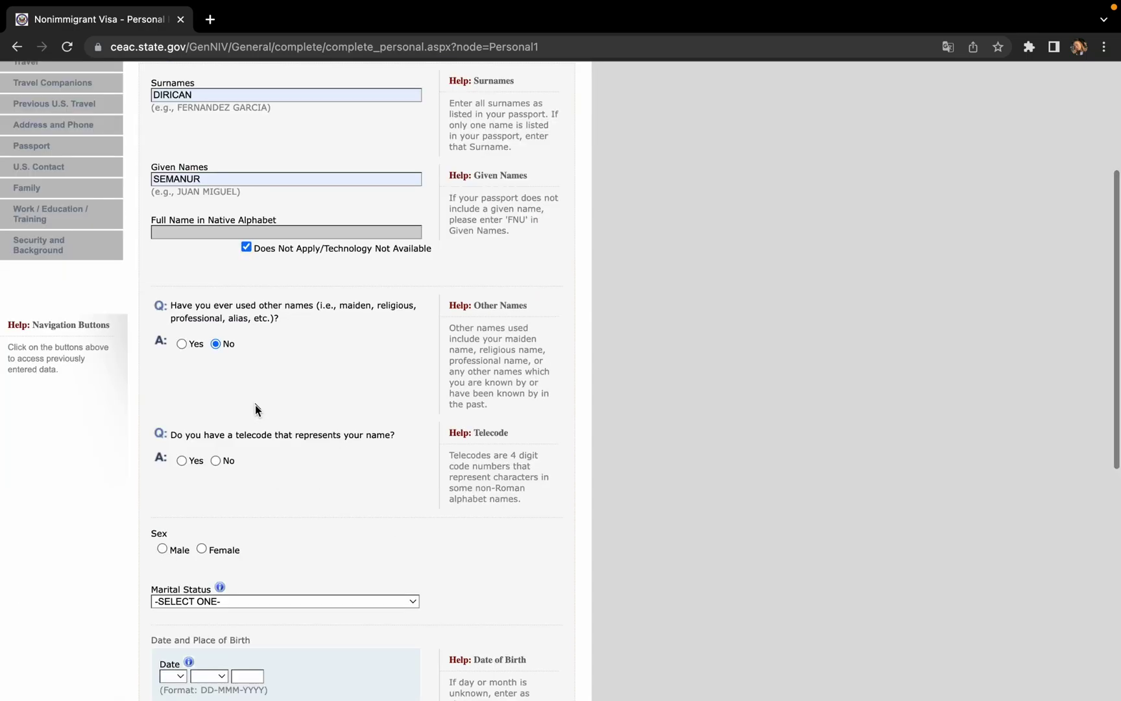
pyautogui.click(216, 460)
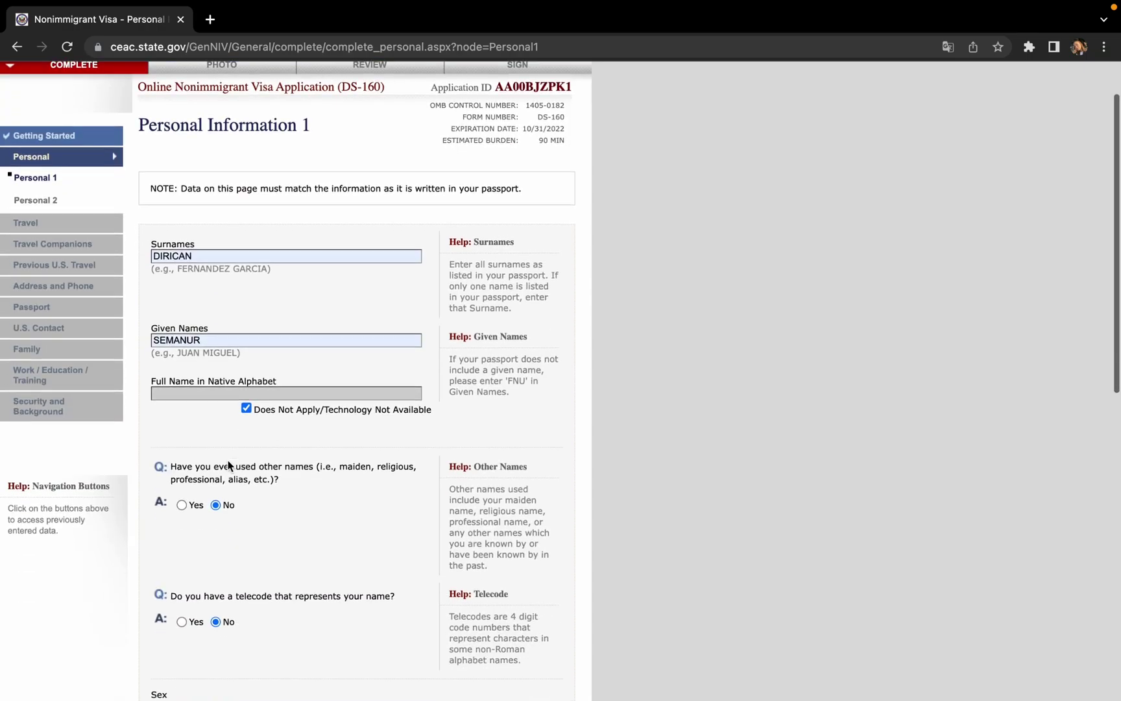
# - Set the applicant's sex to Female and the marital status to SINGLE
pyautogui.scroll(-5, 228, 460)
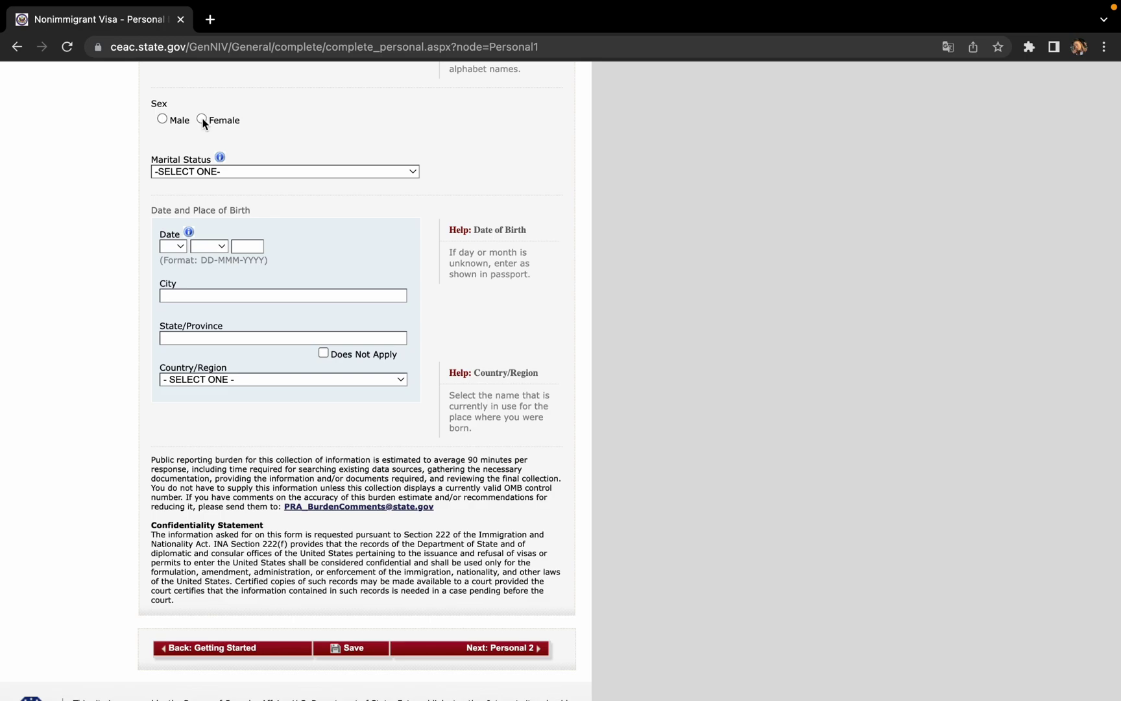
pyautogui.click(202, 121)
pyautogui.click(244, 167)
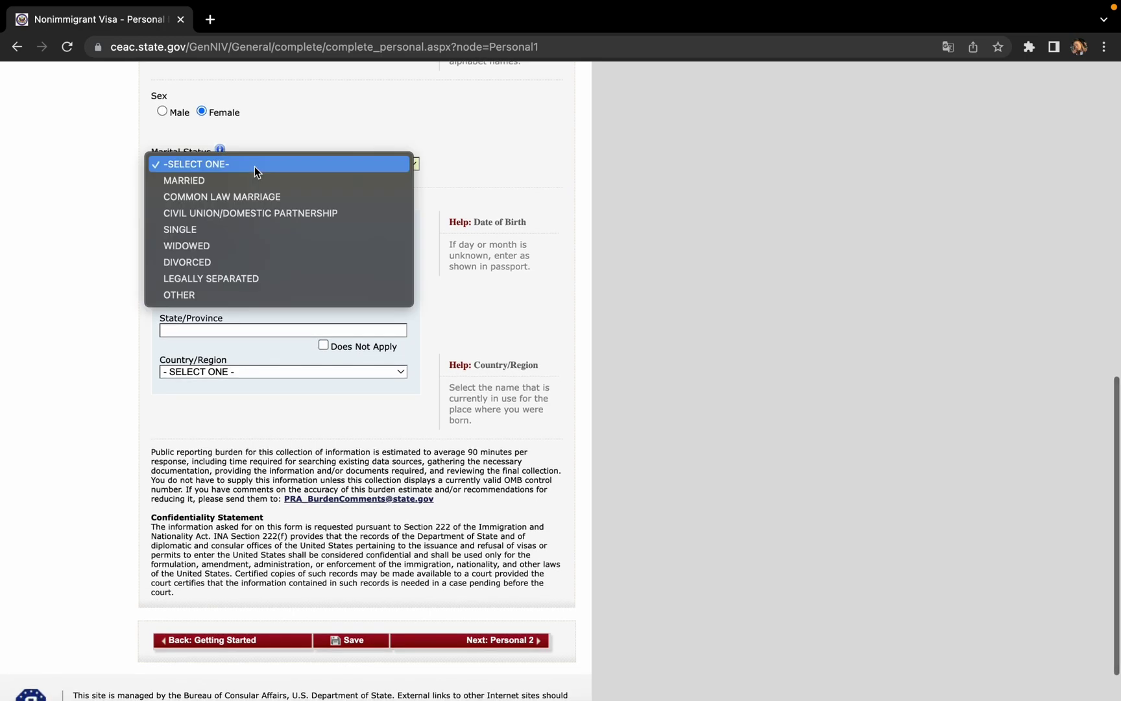
pyautogui.click(247, 230)
# - Fill in the day, month and year of the applicant's date of birth
pyautogui.scroll(-2, 248, 231)
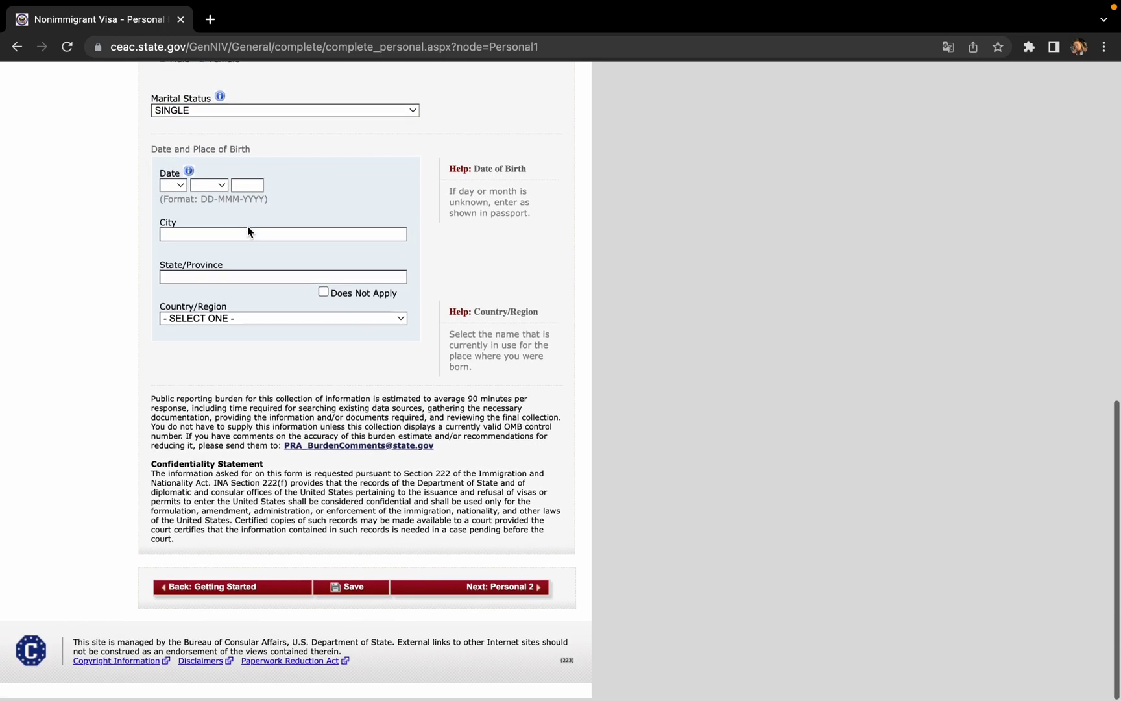
pyautogui.click(178, 193)
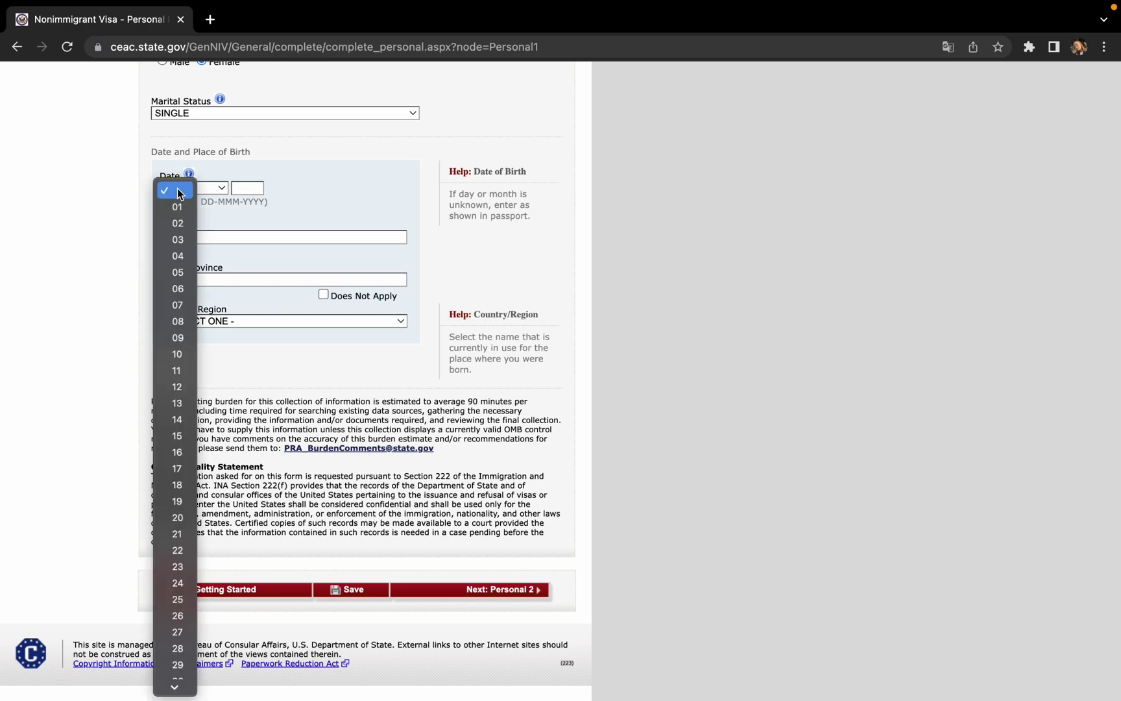
pyautogui.click(177, 321)
pyautogui.click(220, 187)
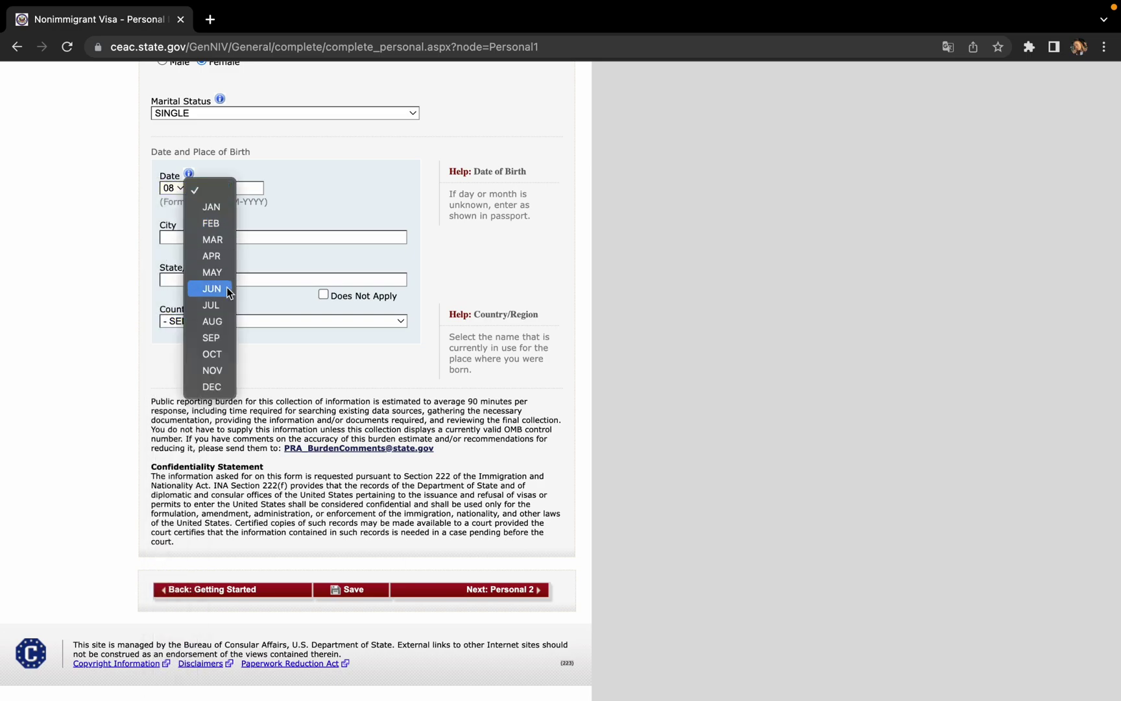
pyautogui.click(228, 286)
pyautogui.click(252, 187)
pyautogui.click(259, 220)
# - Enter the place of birth as city BALIKESIR, state/province ALTIEYLUL and country TURKEY, and proceed to Personal Information 2
pyautogui.click(242, 235)
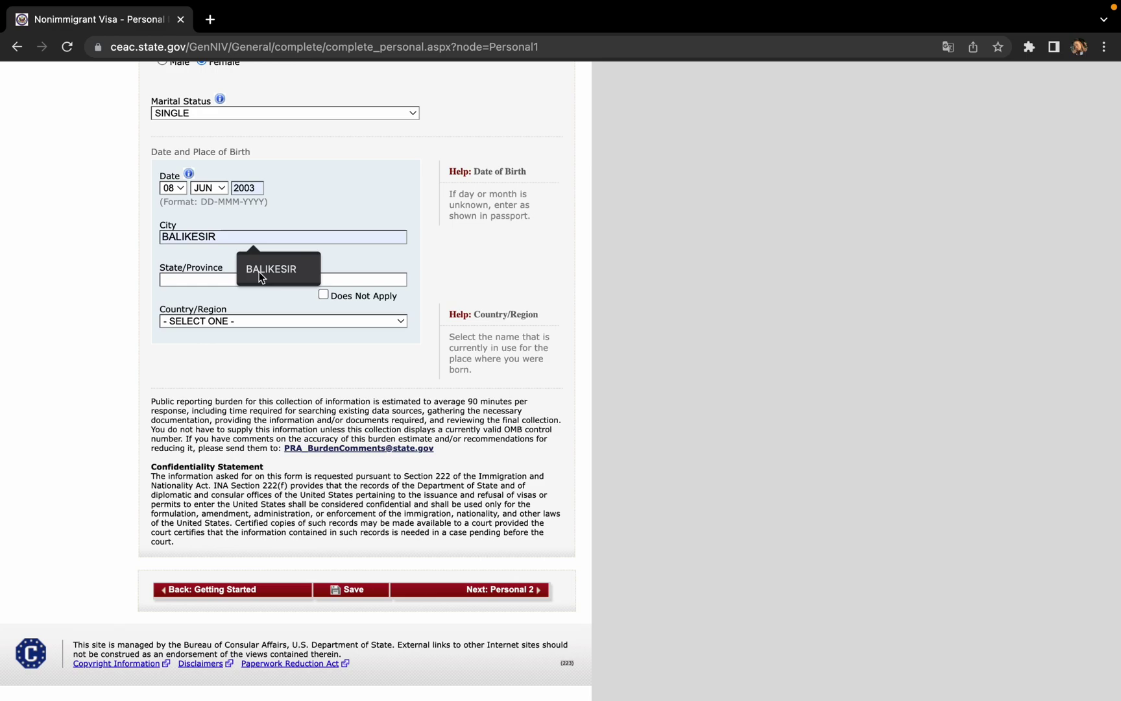
pyautogui.click(260, 270)
pyautogui.click(241, 278)
pyautogui.click(261, 312)
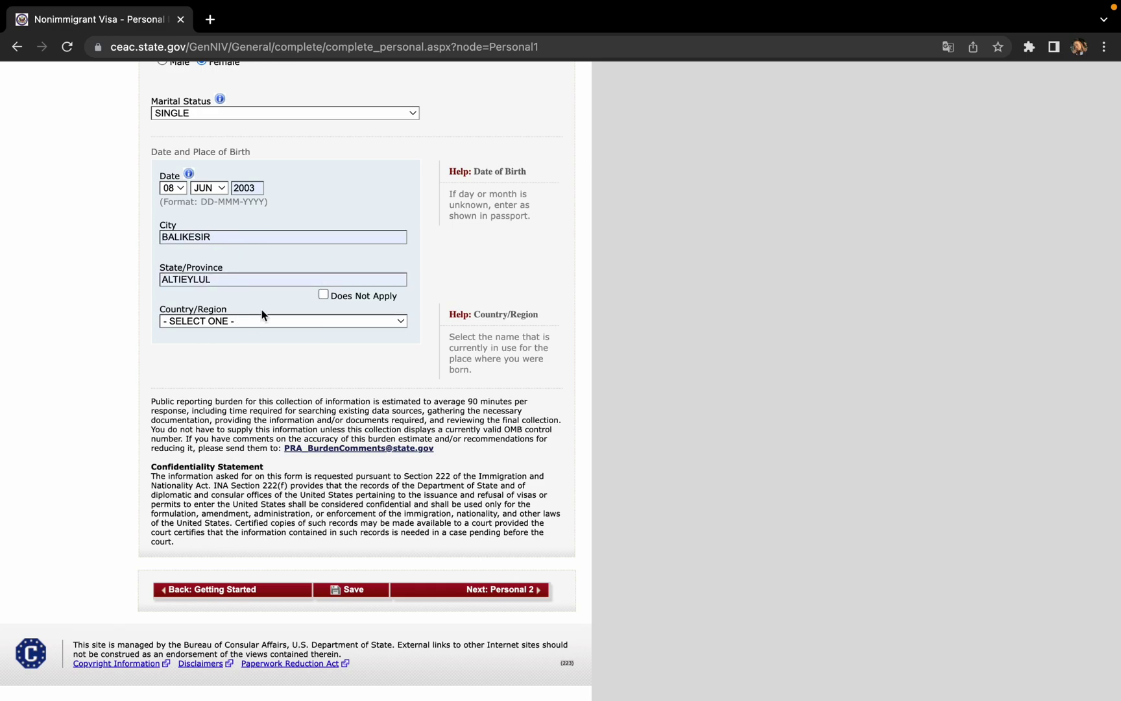
pyautogui.click(262, 322)
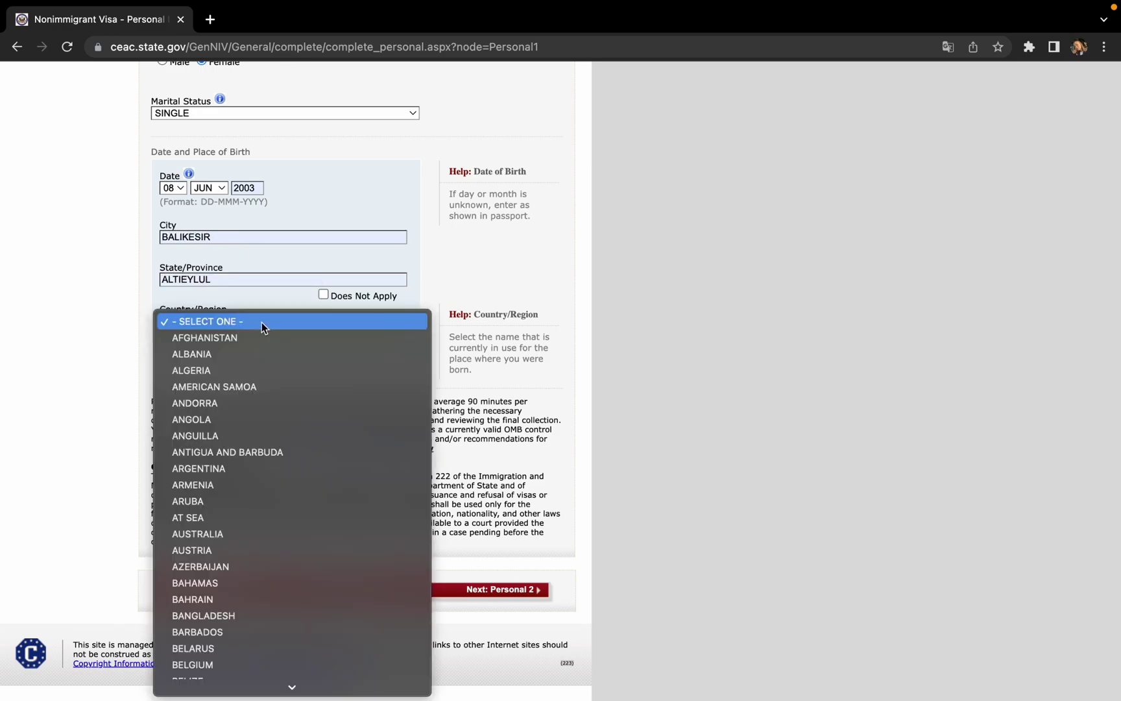
pyautogui.write('turkey')
pyautogui.press('Return')
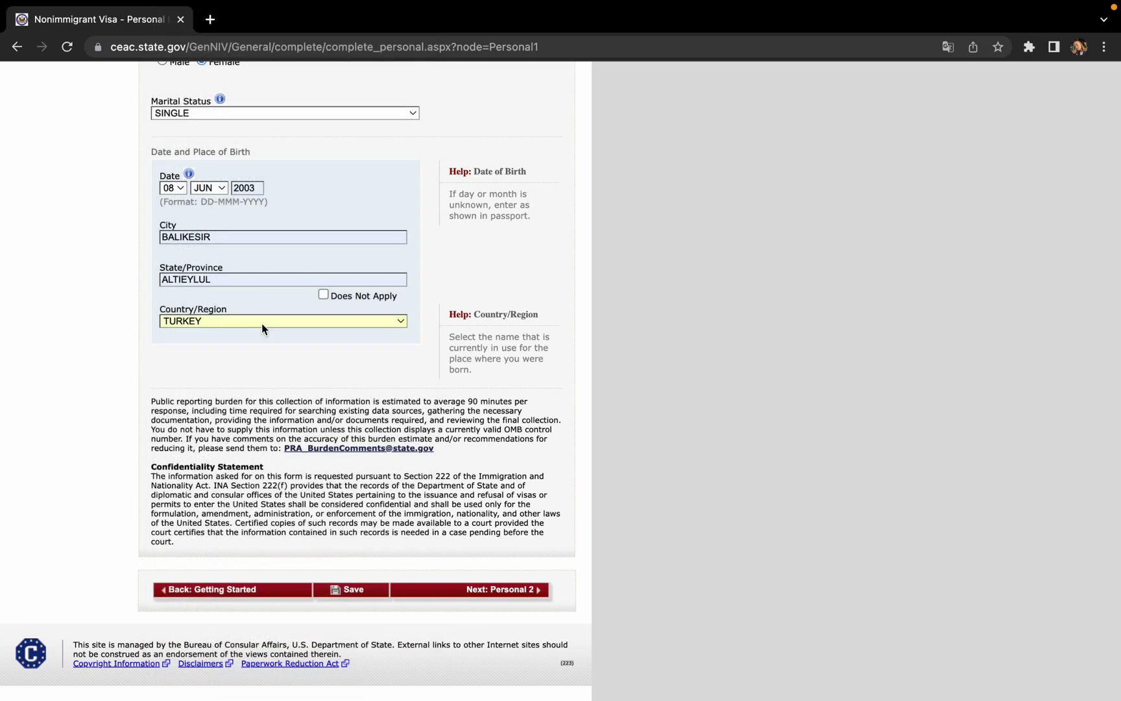
pyautogui.click(517, 594)
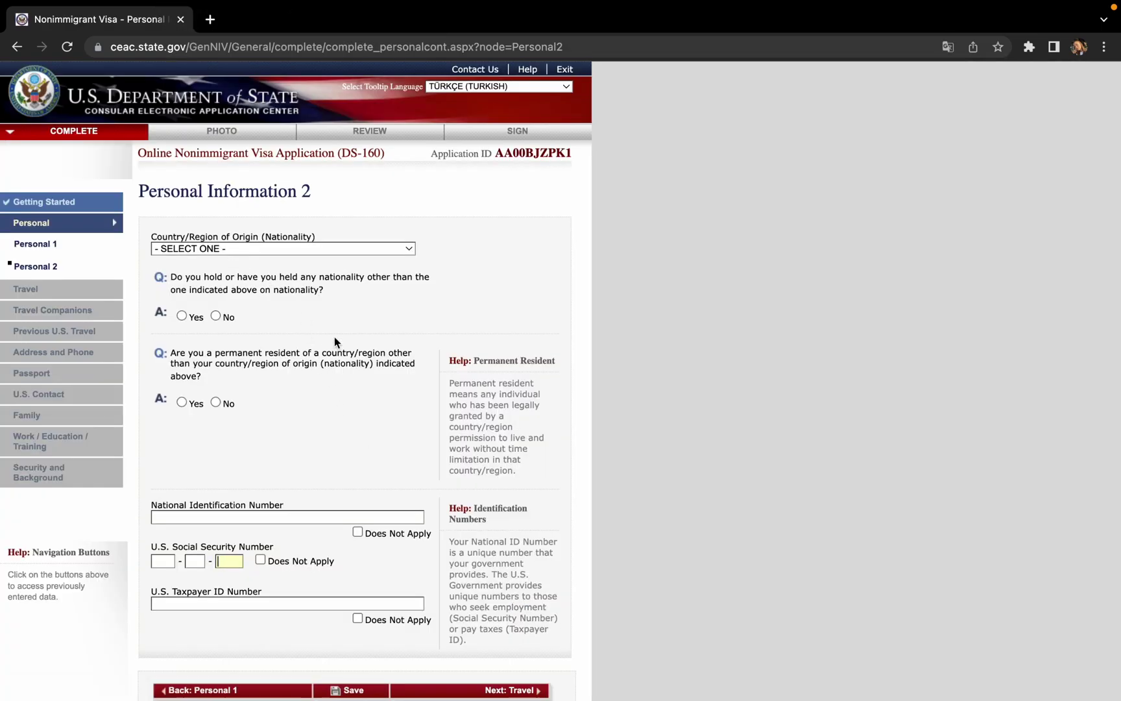
# - Set the nationality to TURKEY and answer No to holding another nationality and No to permanent residence in another country
pyautogui.click(214, 249)
pyautogui.write('turkey')
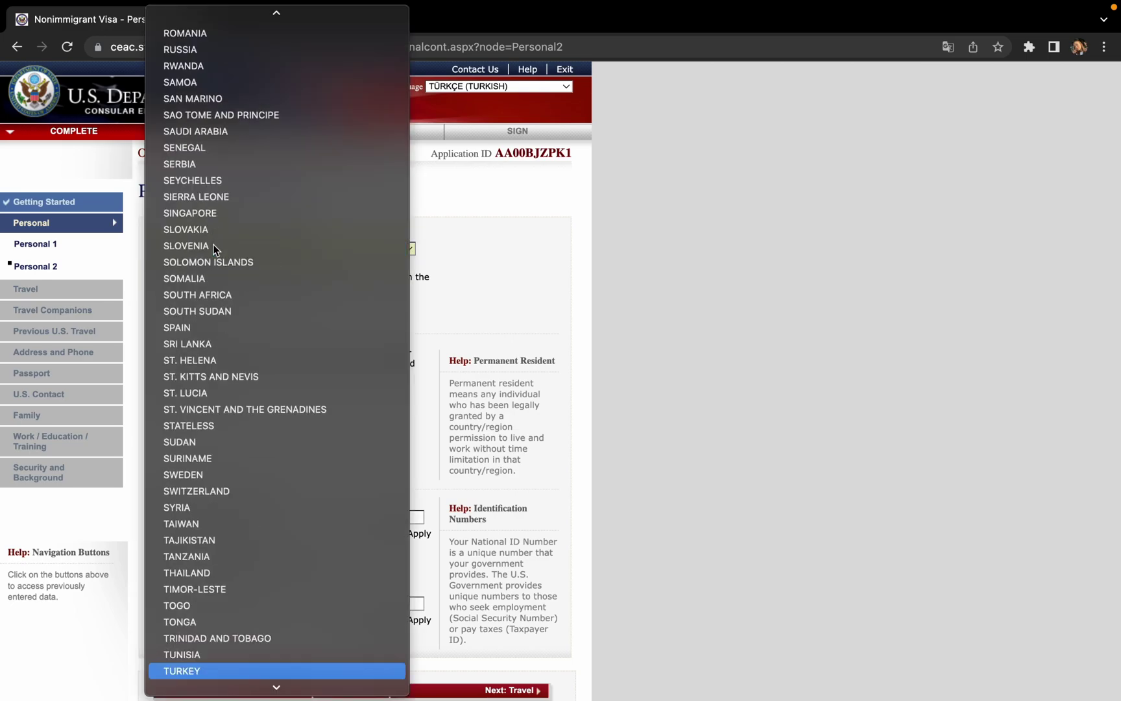
pyautogui.press('Return')
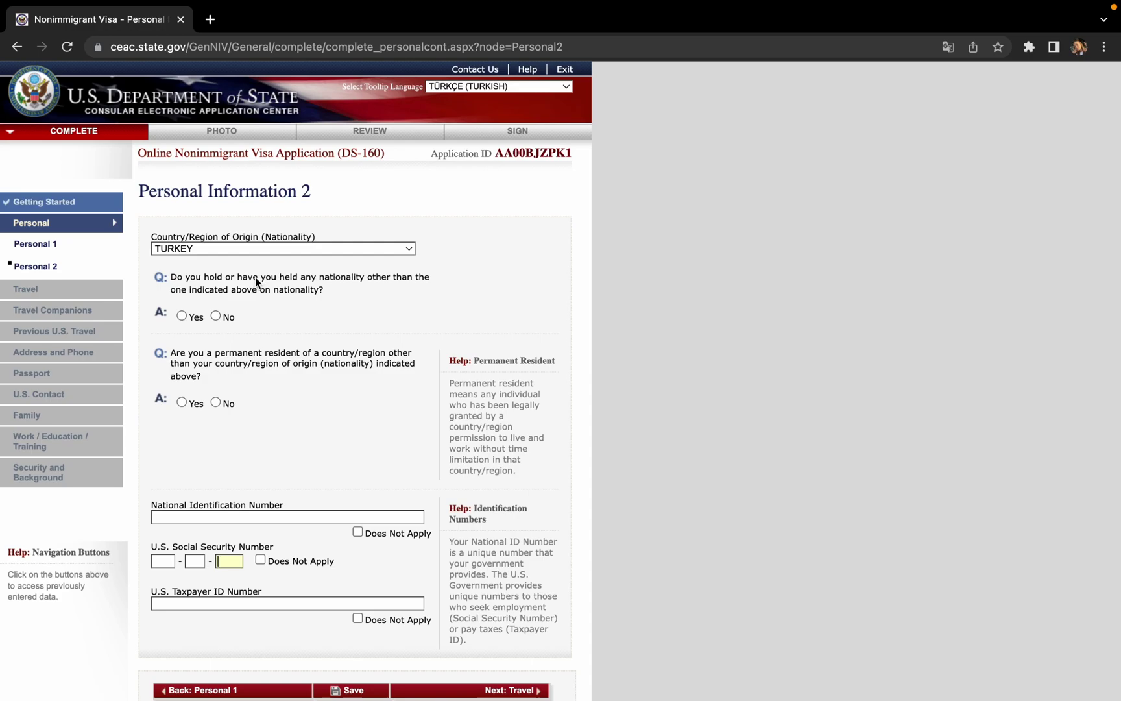
pyautogui.click(255, 278)
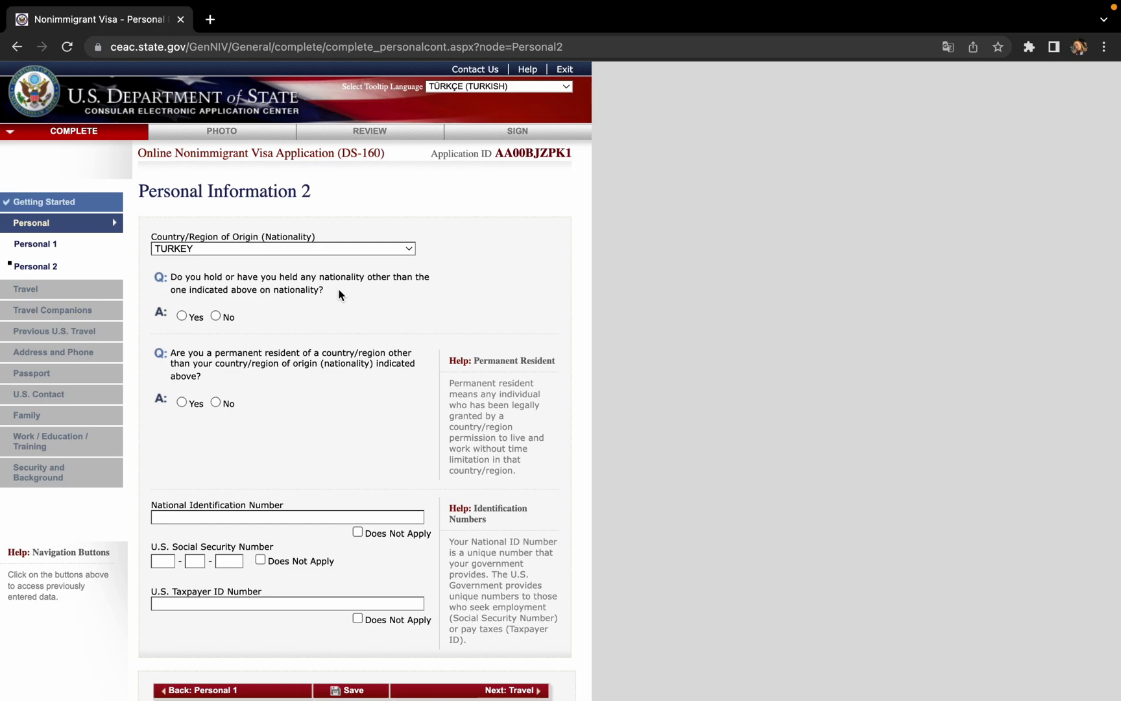
pyautogui.click(215, 316)
pyautogui.scroll(-3, 383, 284)
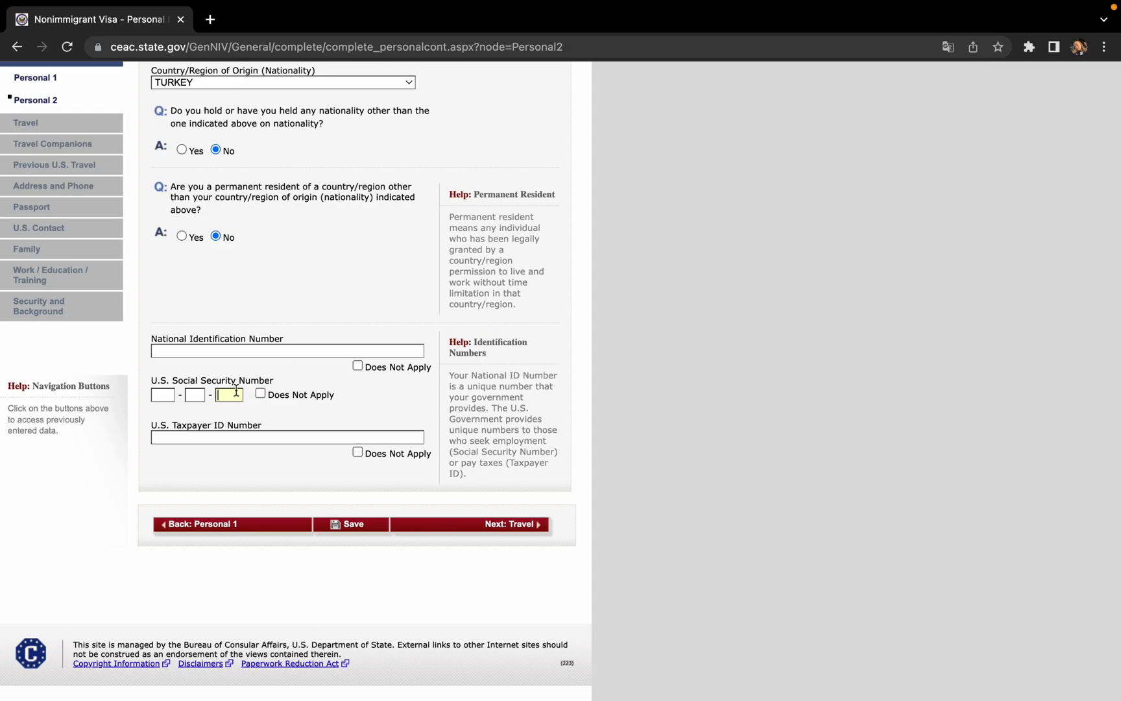
# - Mark the U.S. Social Security Number and U.S. Taxpayer ID Number as Does Not Apply, and proceed to the Travel section
pyautogui.tripleClick(277, 386)
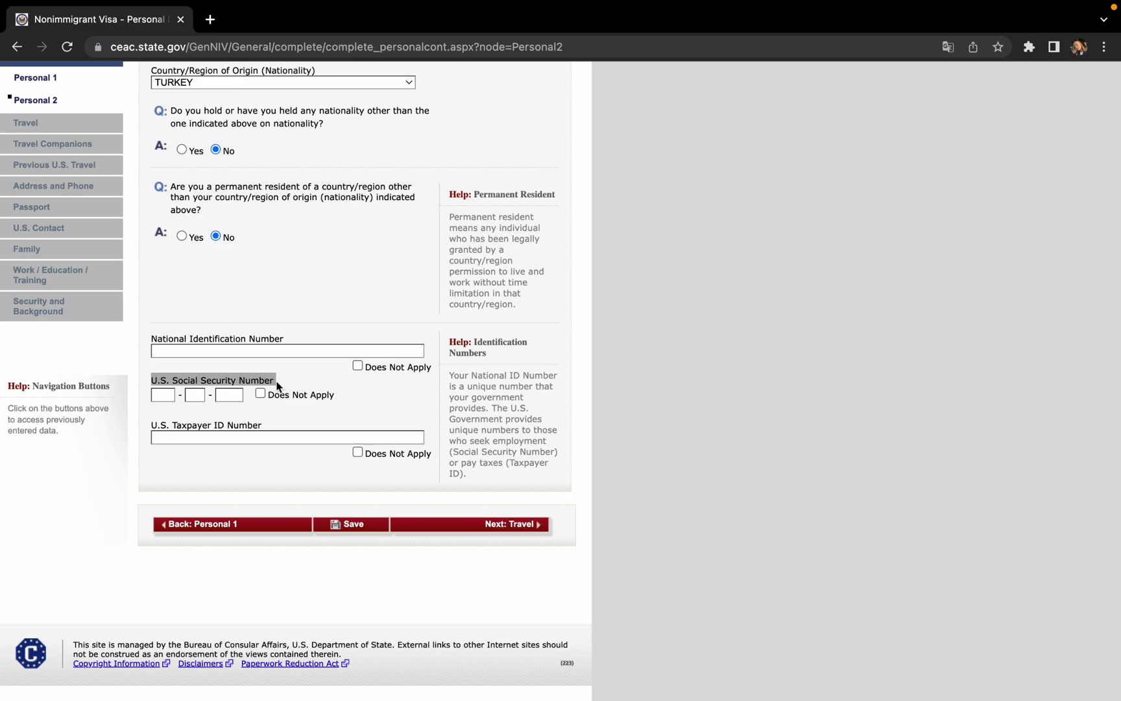
pyautogui.click(261, 394)
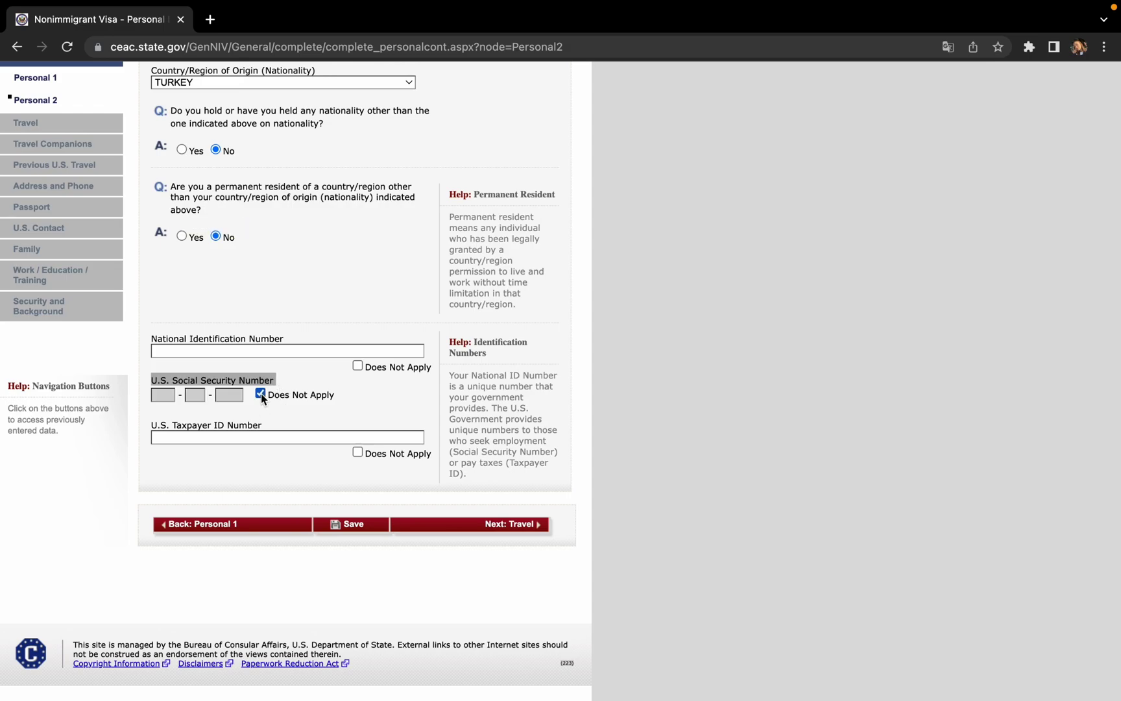
pyautogui.click(323, 411)
pyautogui.scroll(-1, 322, 411)
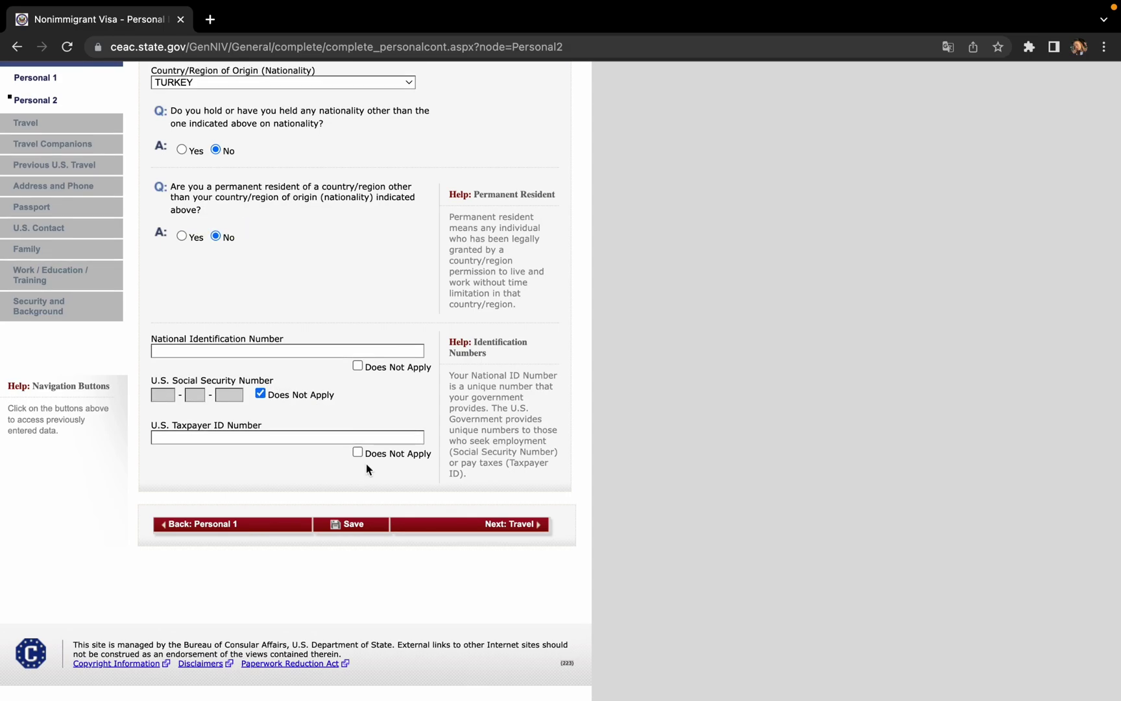
pyautogui.click(357, 454)
pyautogui.scroll(2, 357, 456)
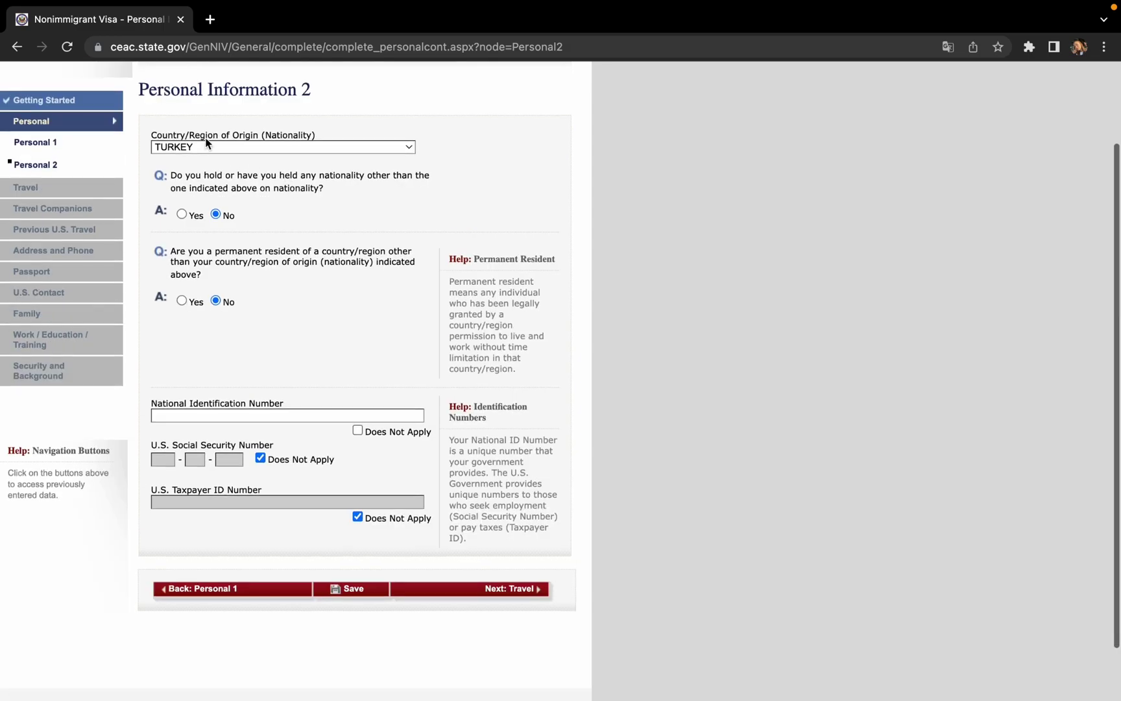
pyautogui.click(512, 588)
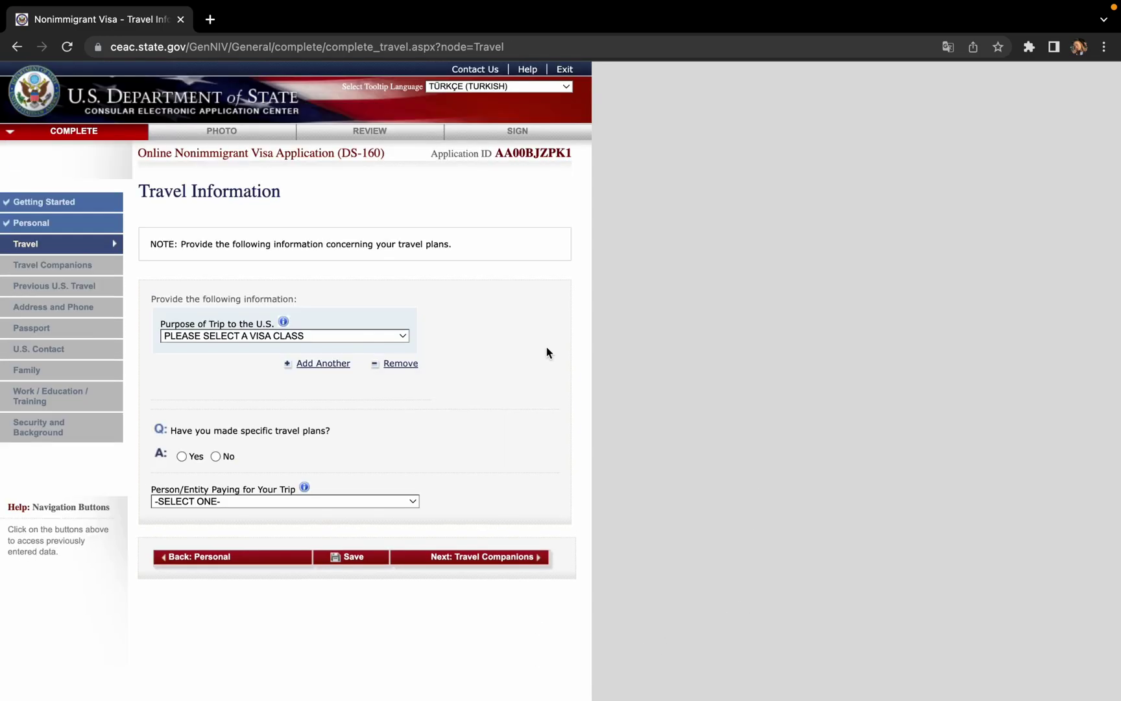
# - Set the purpose of the trip to TEMP. BUSINESS PLEASURE VISITOR (B), specified as BUSINESS & TOURISM (TEMPORARY VISITOR) (B1/B2)
pyautogui.click(298, 337)
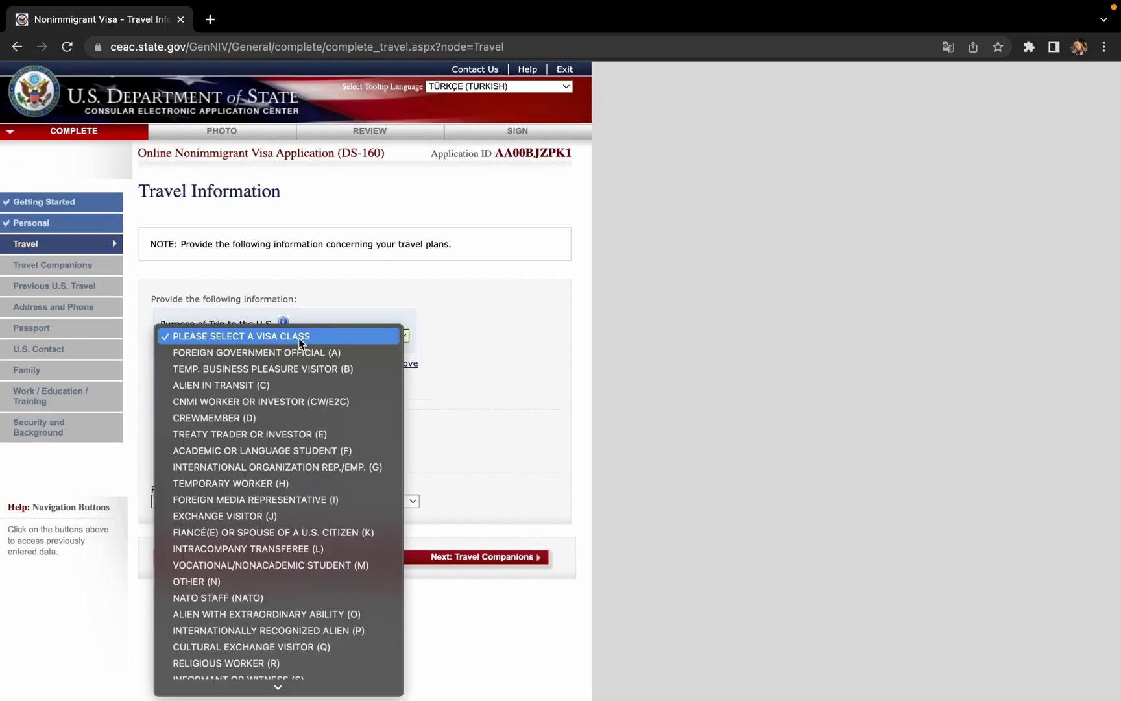
pyautogui.click(308, 372)
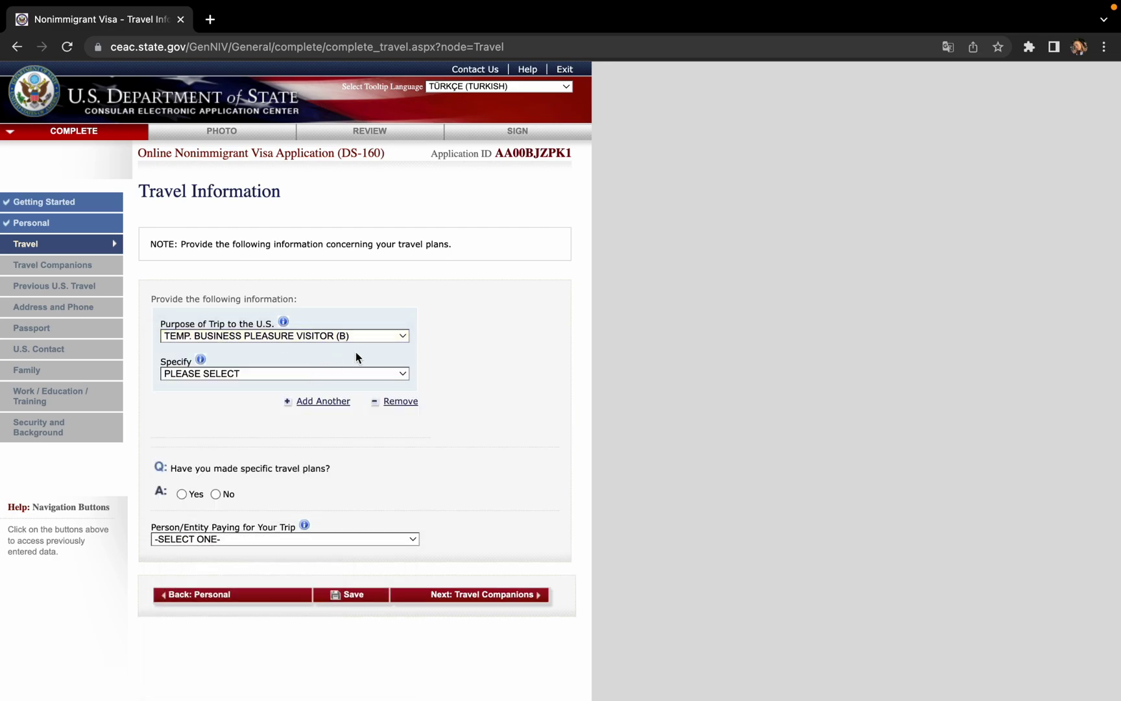
pyautogui.click(350, 375)
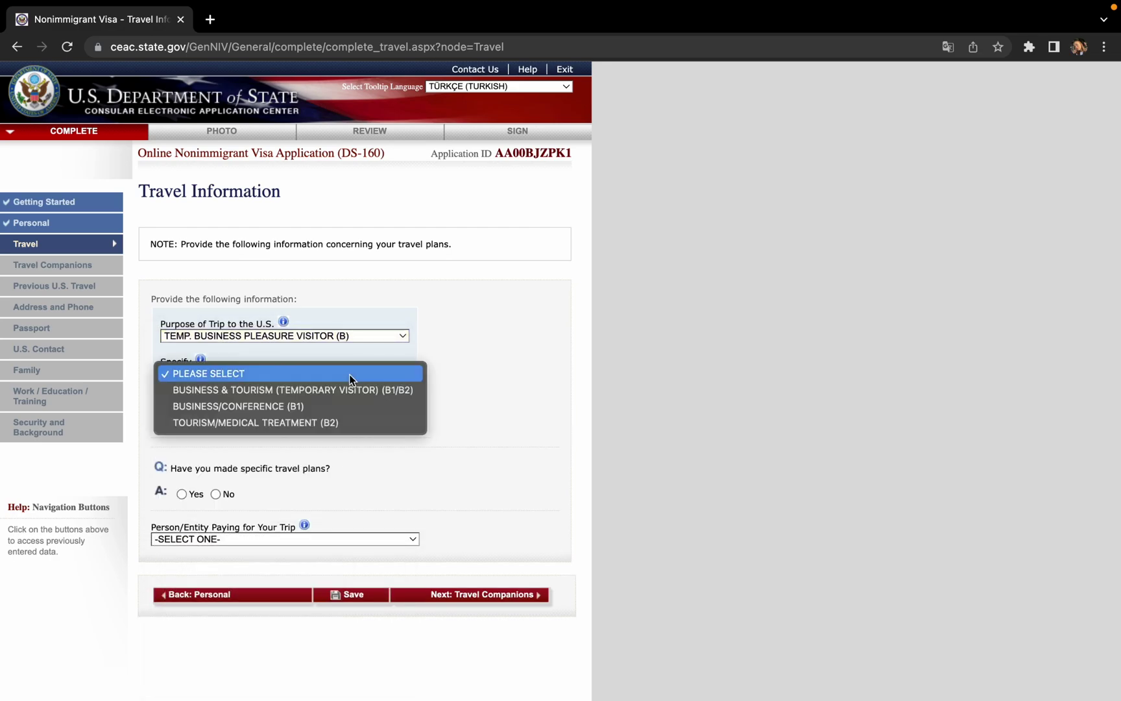
pyautogui.click(303, 390)
# - Answer No to having specific travel plans and set the intended date of arrival to 01 APR 2023
pyautogui.scroll(-2, 303, 396)
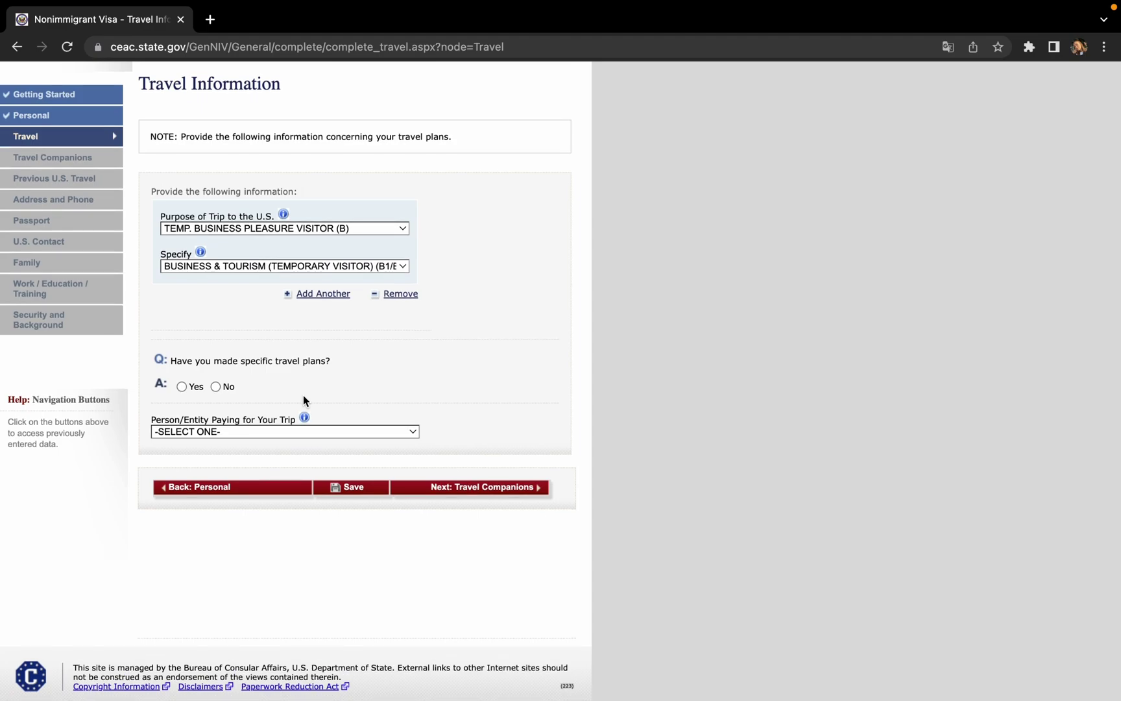
pyautogui.click(216, 387)
pyautogui.scroll(-1, 221, 379)
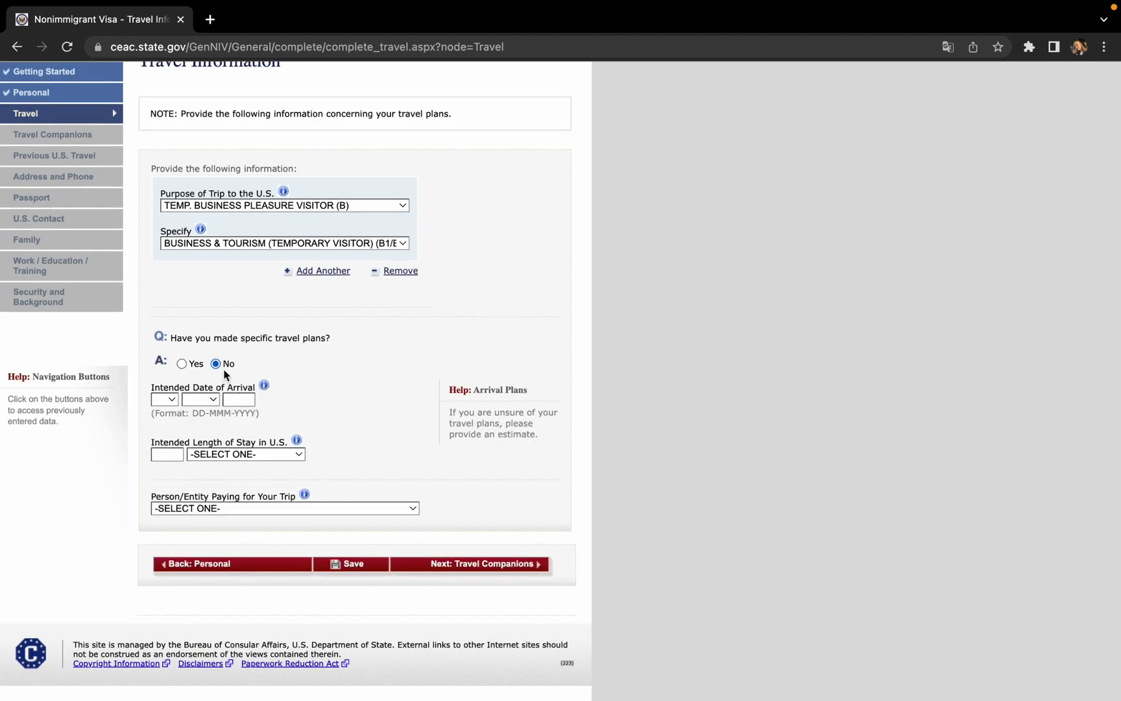
pyautogui.click(165, 400)
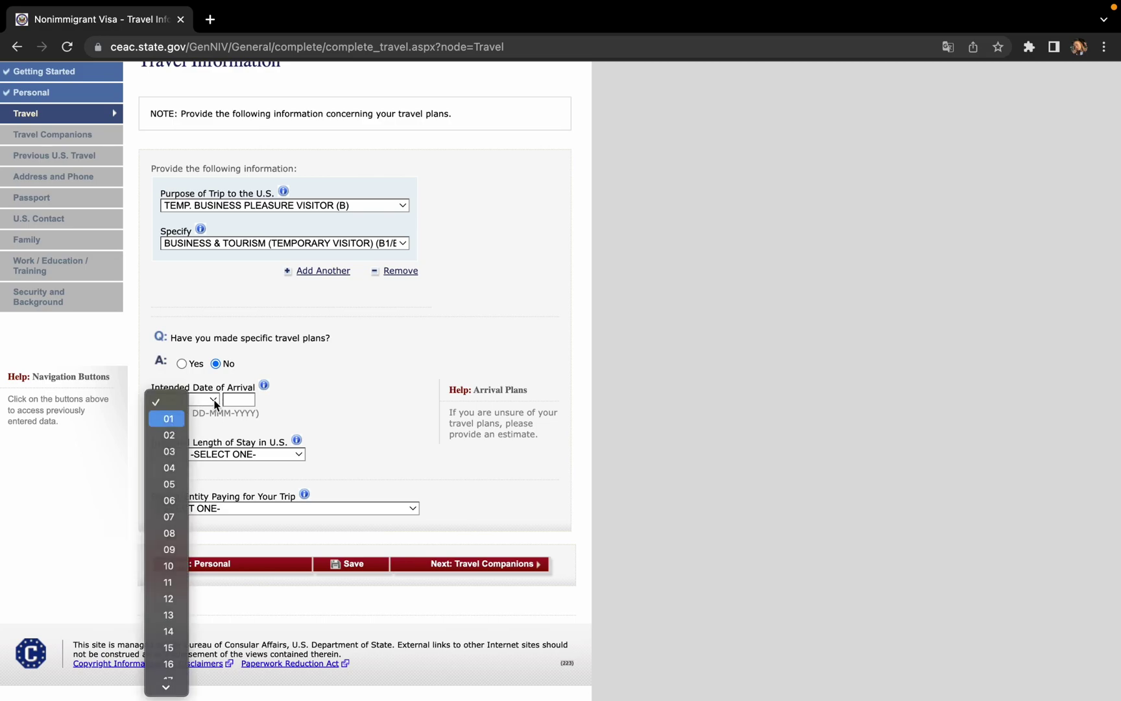
pyautogui.click(166, 426)
pyautogui.click(201, 399)
pyautogui.click(201, 465)
pyautogui.click(240, 398)
pyautogui.write('2023')
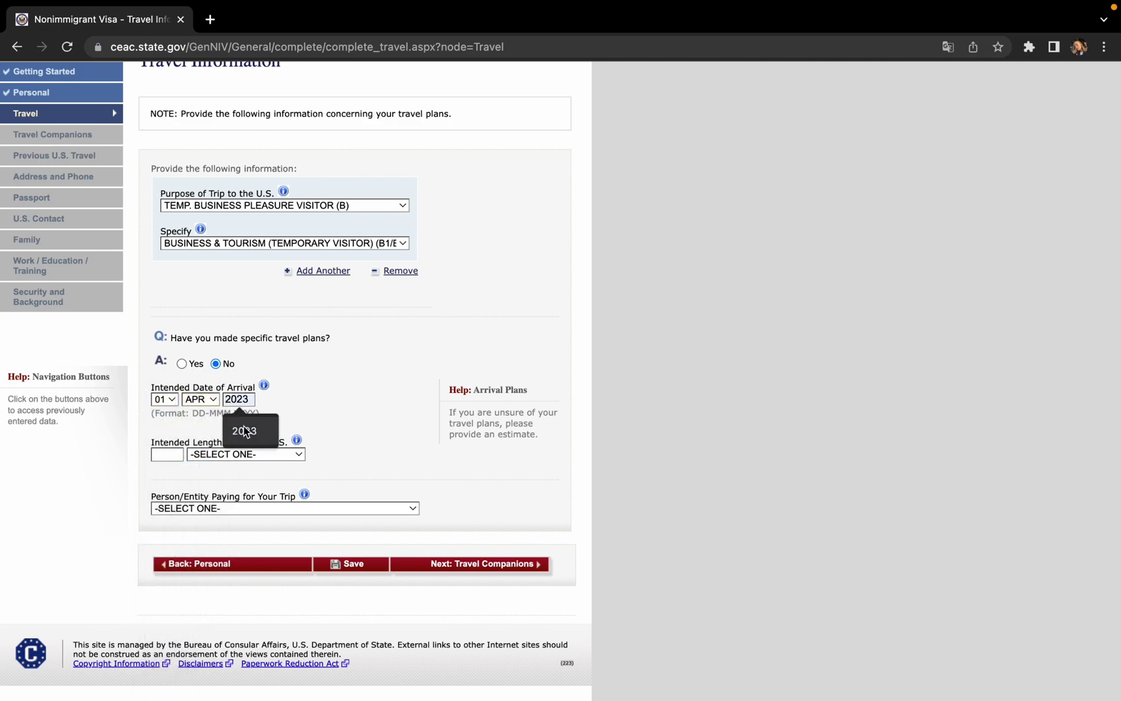
# - Set the intended length of stay in the U.S. to 20 DAY(S)
pyautogui.click(163, 452)
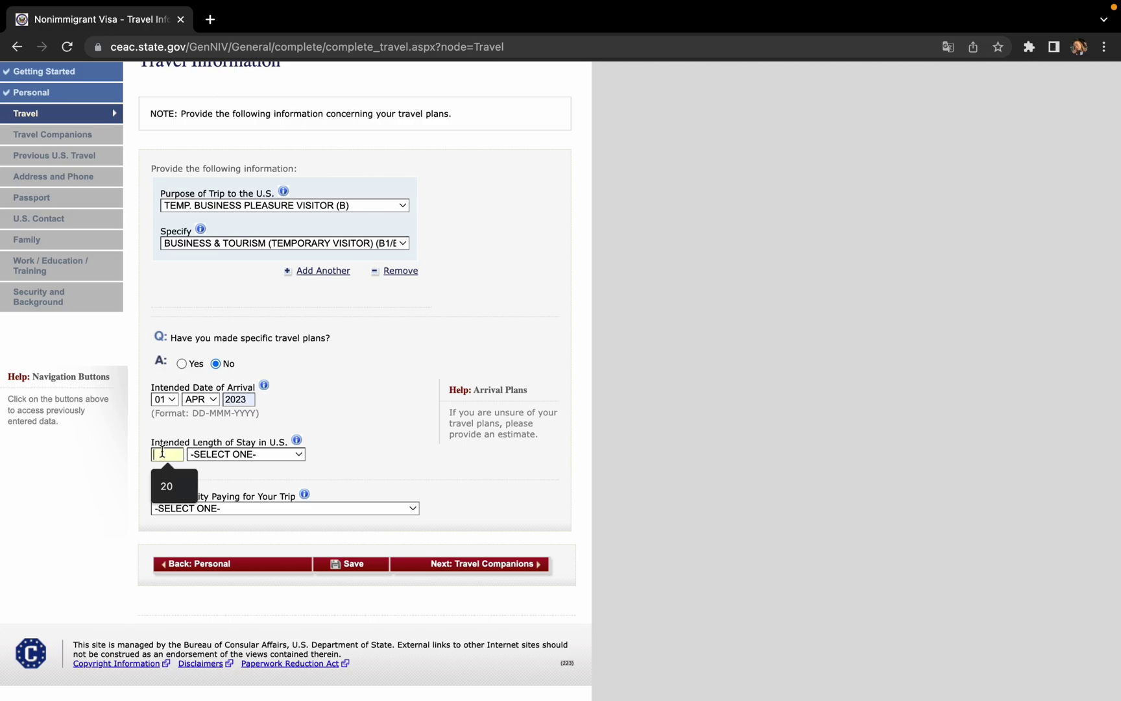
pyautogui.click(170, 488)
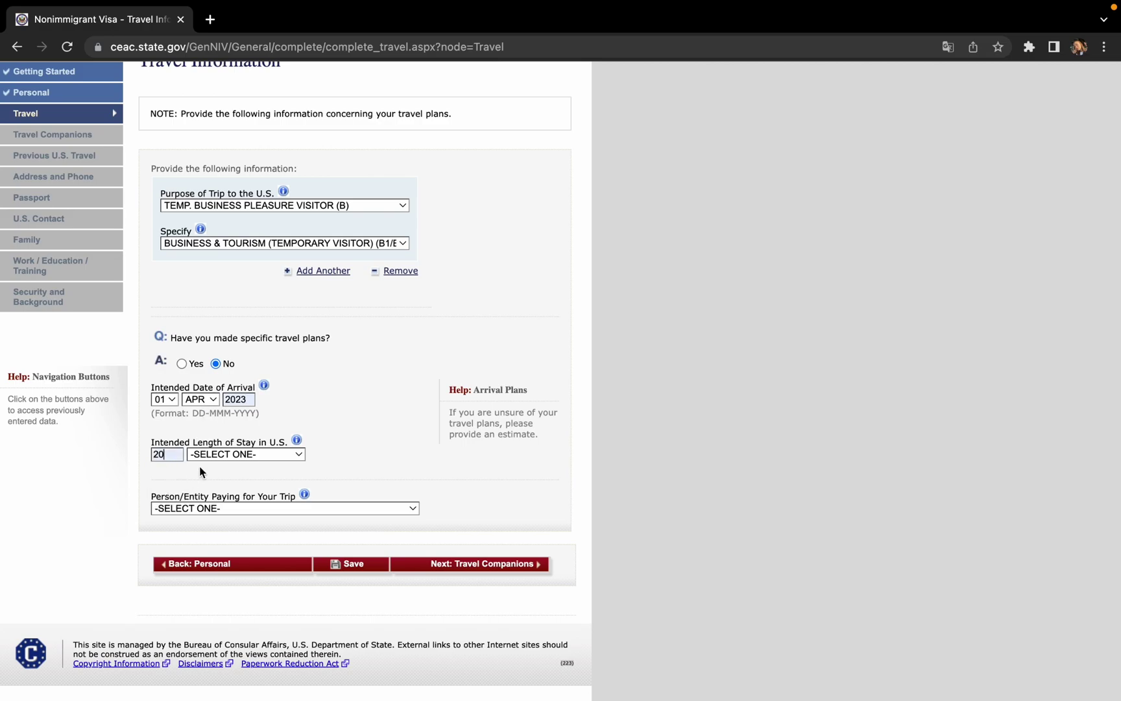
pyautogui.click(207, 456)
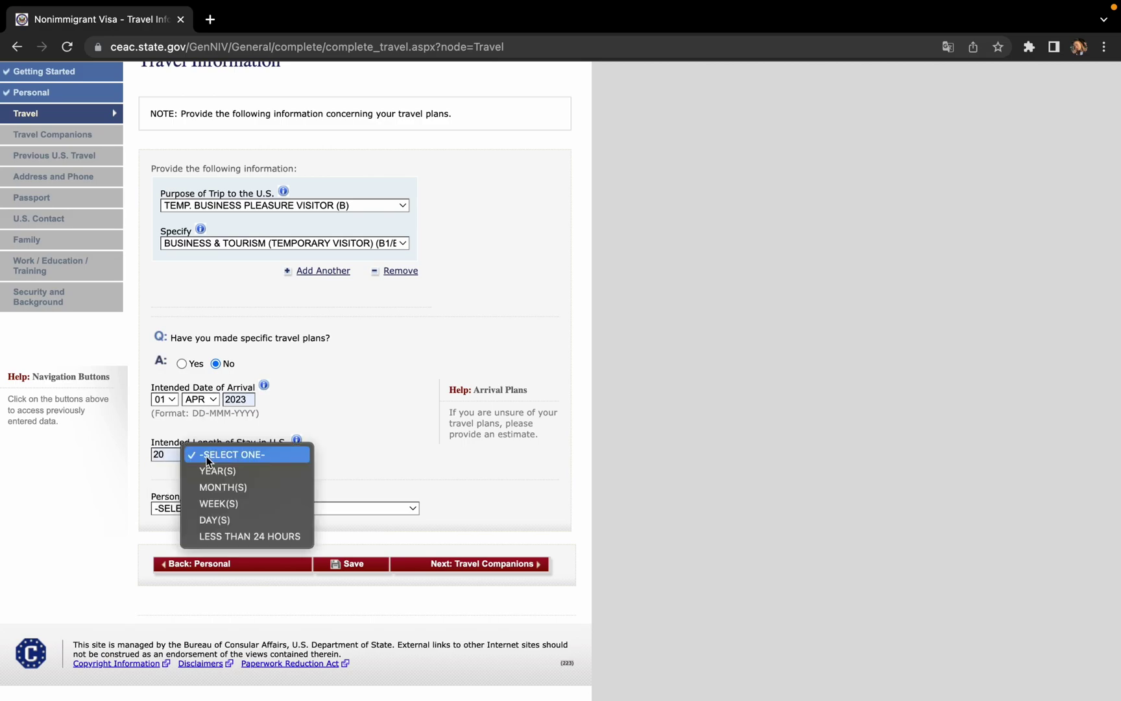
pyautogui.click(251, 515)
# - Set the person paying for the trip to SELF and proceed to the Travel Companions section
pyautogui.scroll(-4, 328, 495)
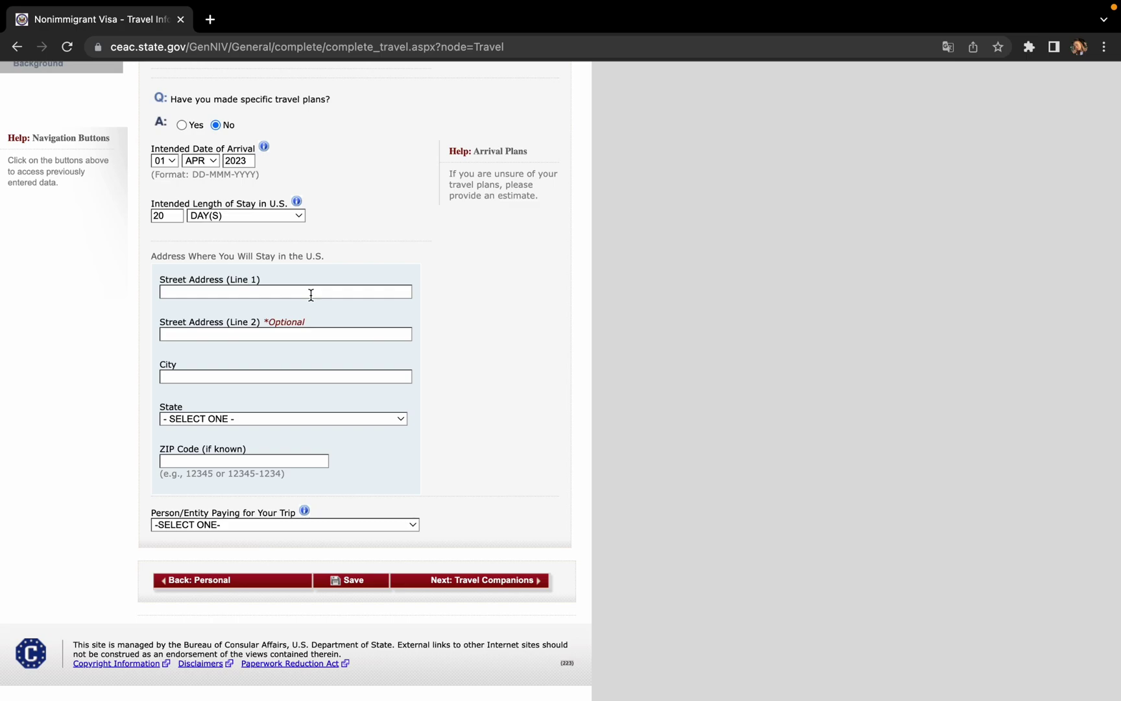
pyautogui.click(267, 526)
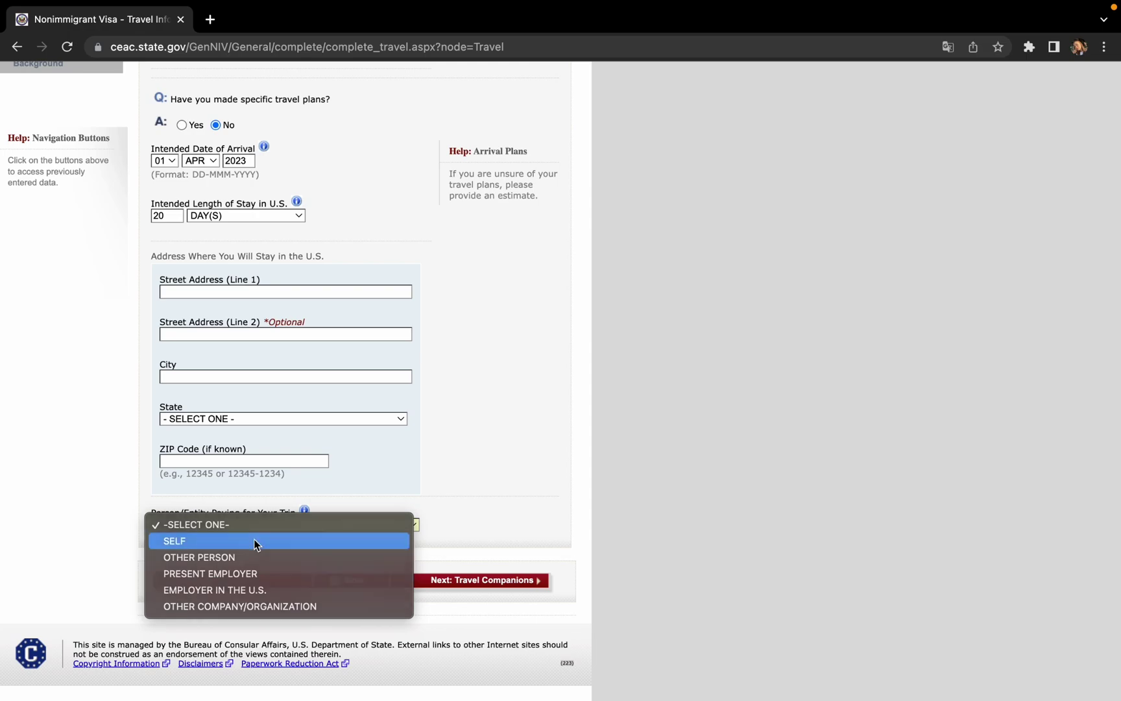
pyautogui.click(254, 540)
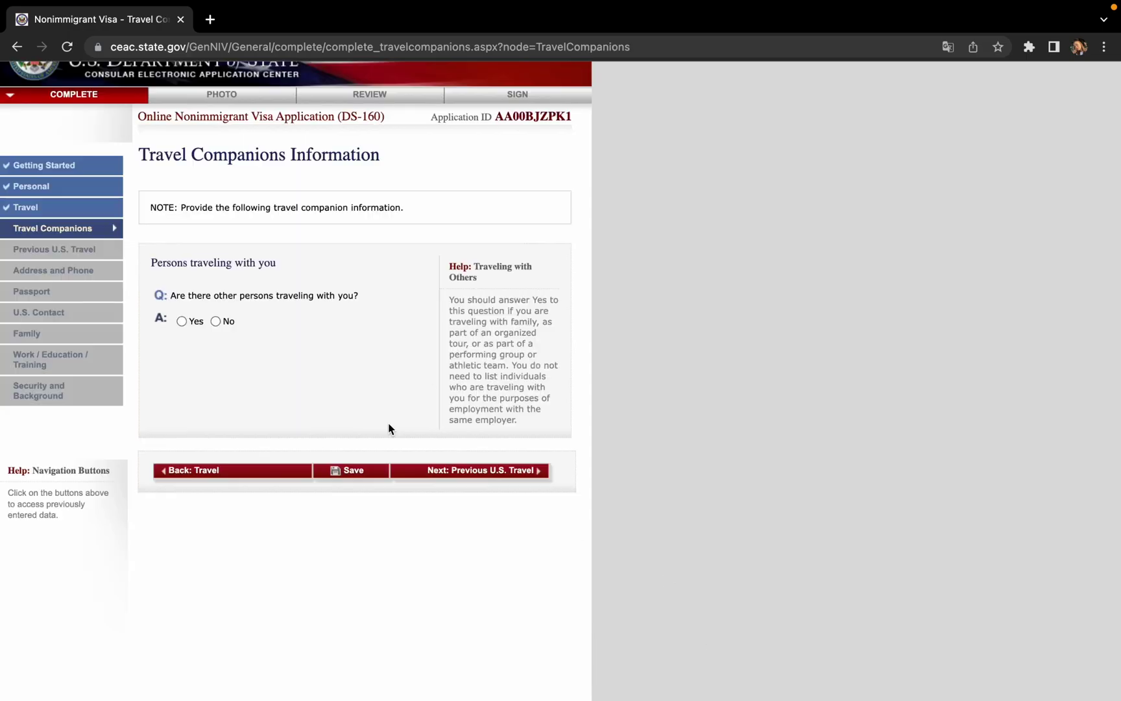
# - Answer No to other persons traveling with the applicant and proceed to the Previous U.S. Travel section
pyautogui.click(216, 321)
pyautogui.scroll(1, 468, 478)
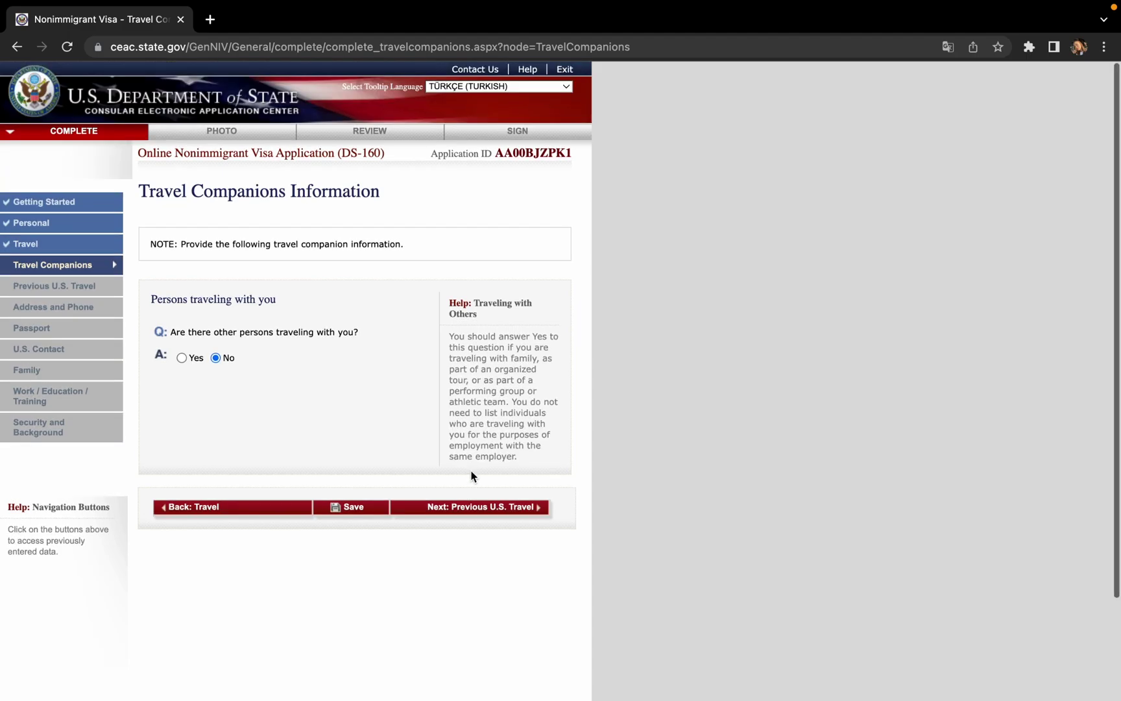
pyautogui.click(491, 517)
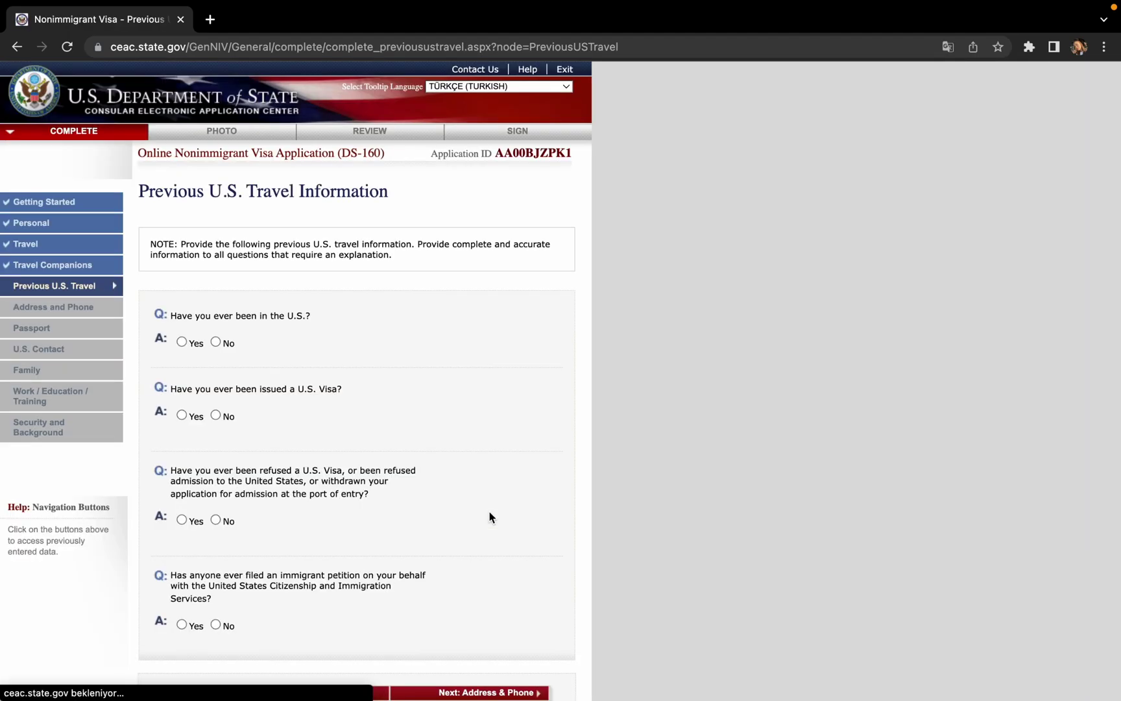
# - Answer No to all four previous U.S. travel, visa, refusal and immigrant petition questions, and proceed to Address and Phone
pyautogui.scroll(-1, 491, 512)
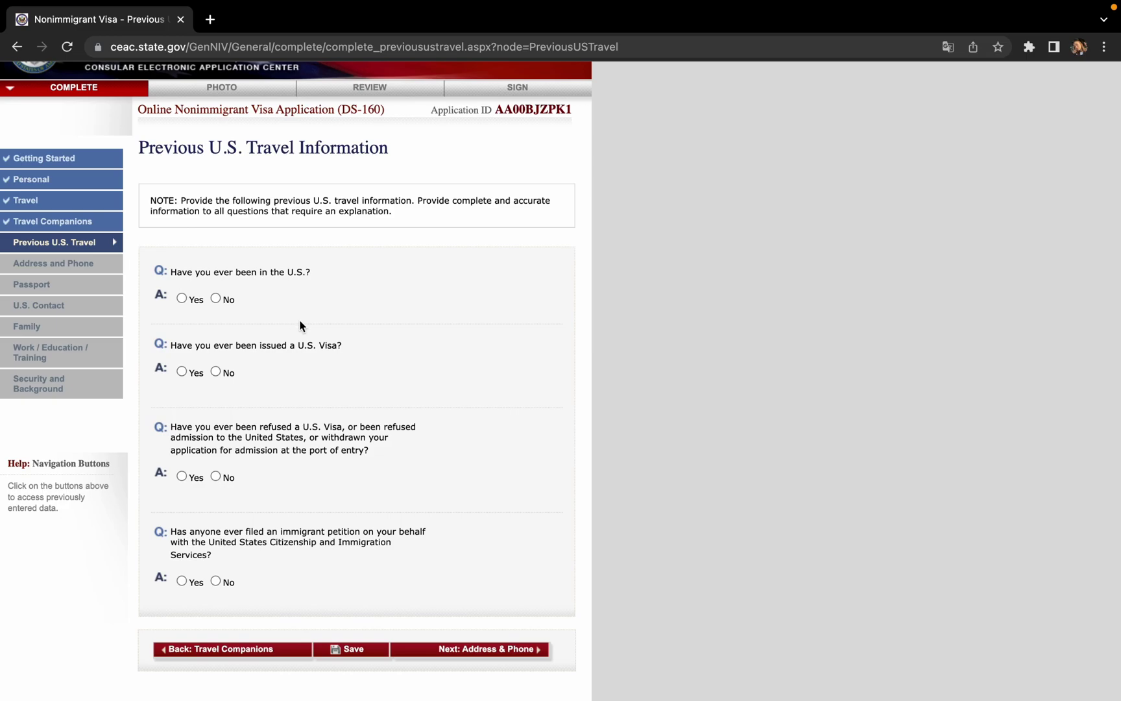
pyautogui.click(216, 299)
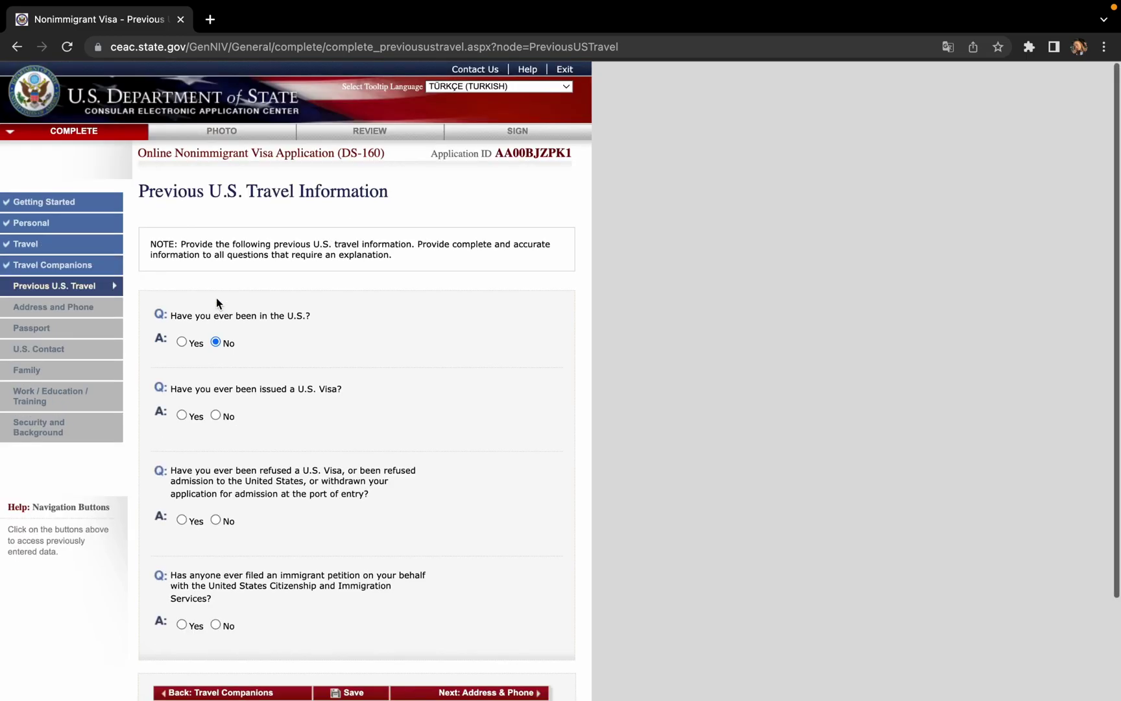
pyautogui.click(215, 416)
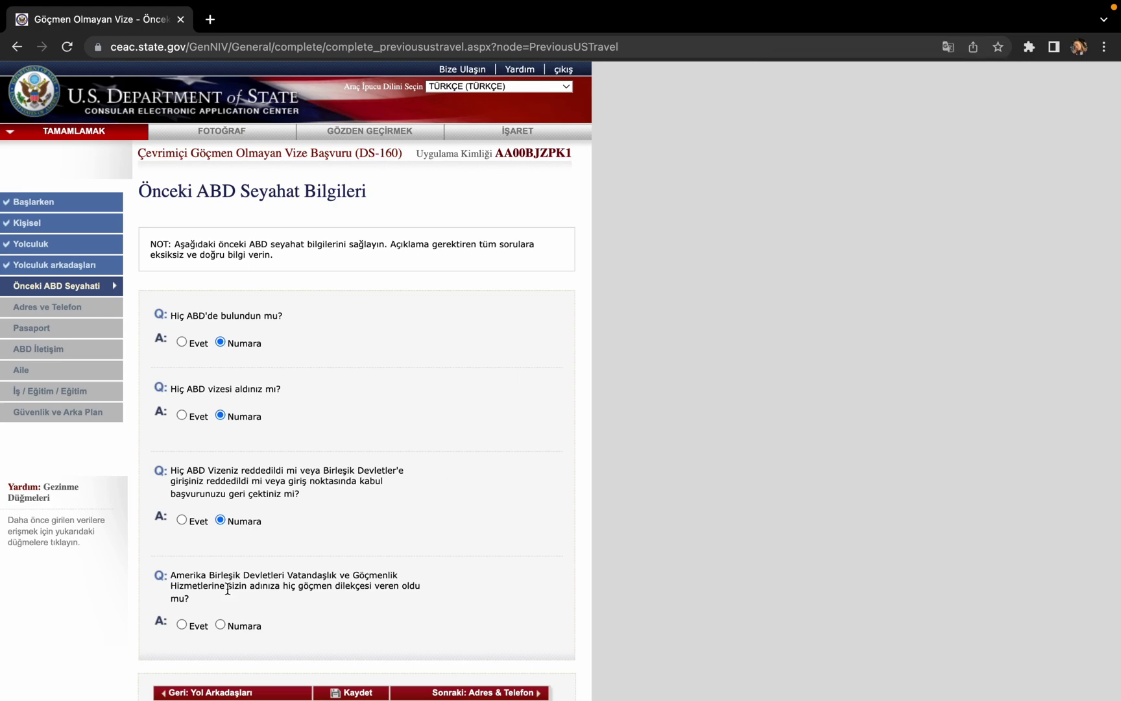
pyautogui.click(221, 625)
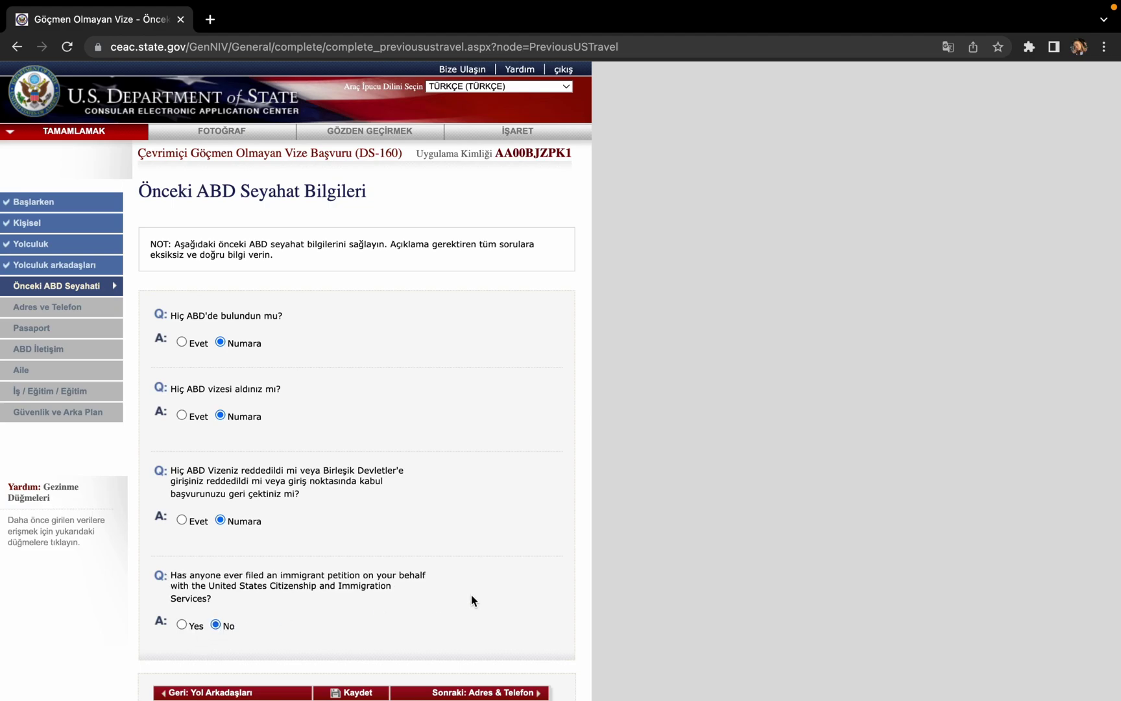
pyautogui.scroll(1, 447, 564)
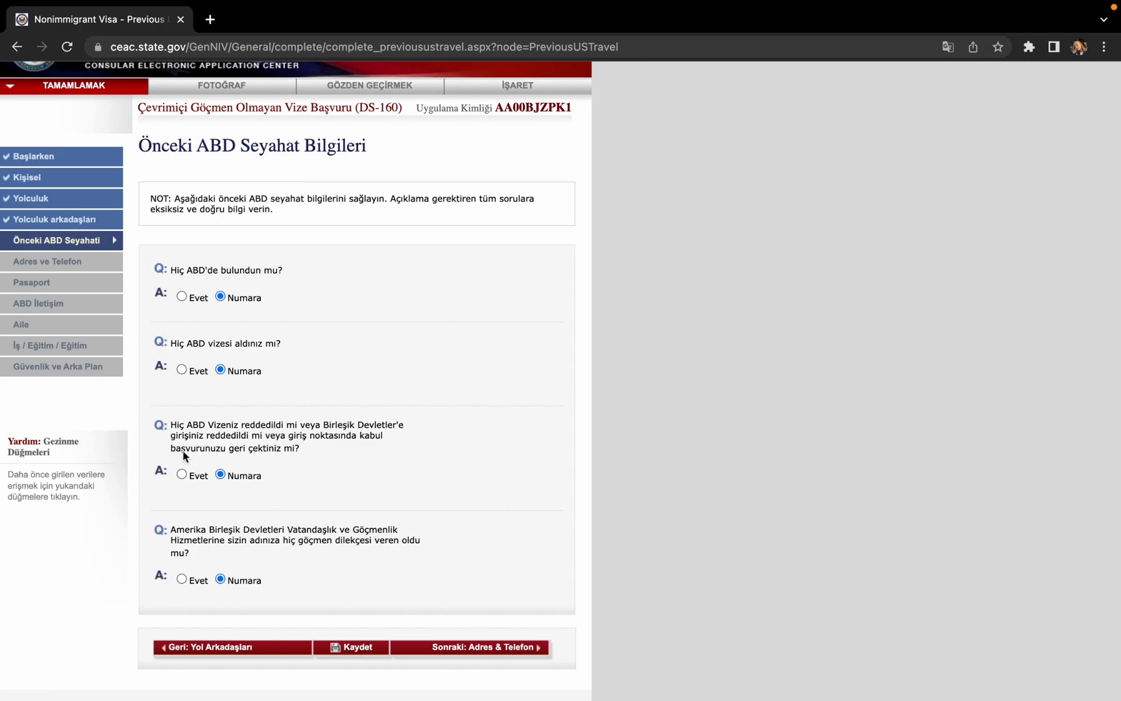
pyautogui.click(494, 650)
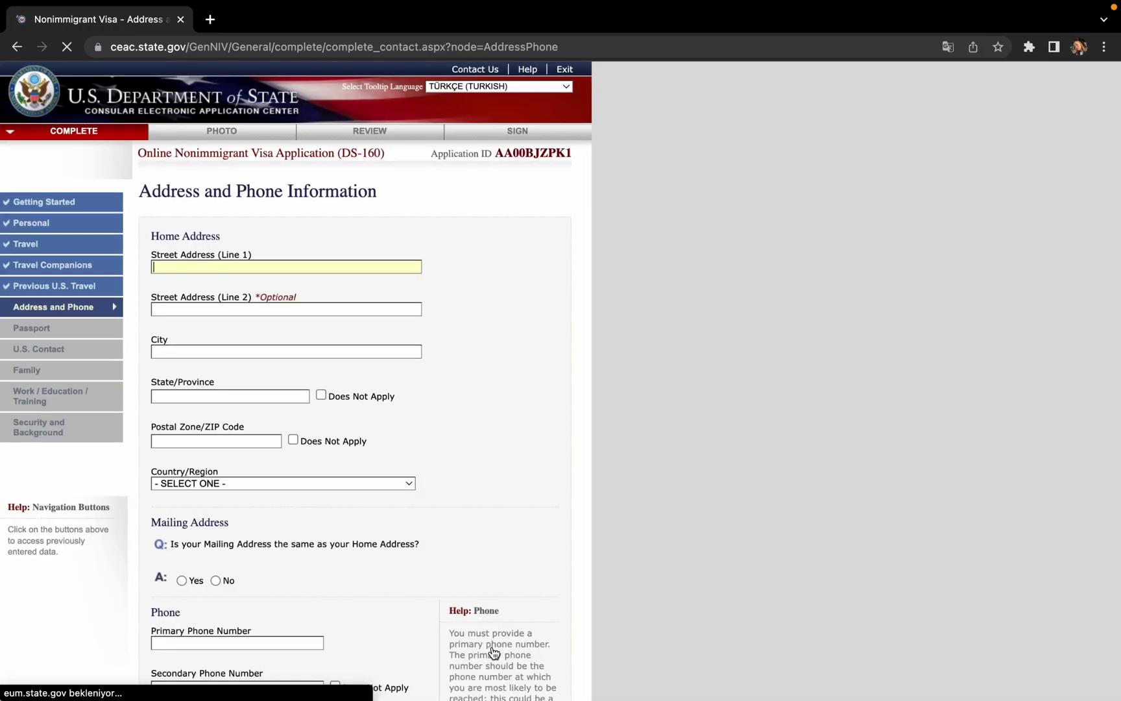
# - Review the home address, mailing address, phone, email and social media fields in the Address and Phone section
pyautogui.scroll(-2, 257, 289)
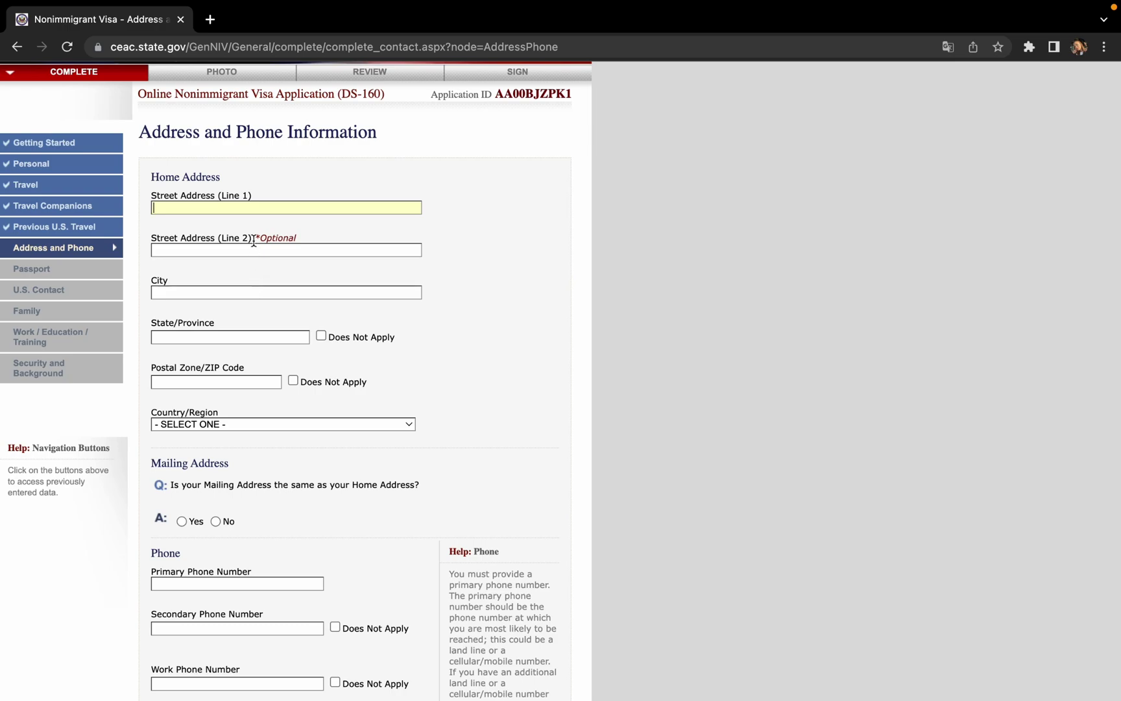
pyautogui.scroll(-2, 288, 326)
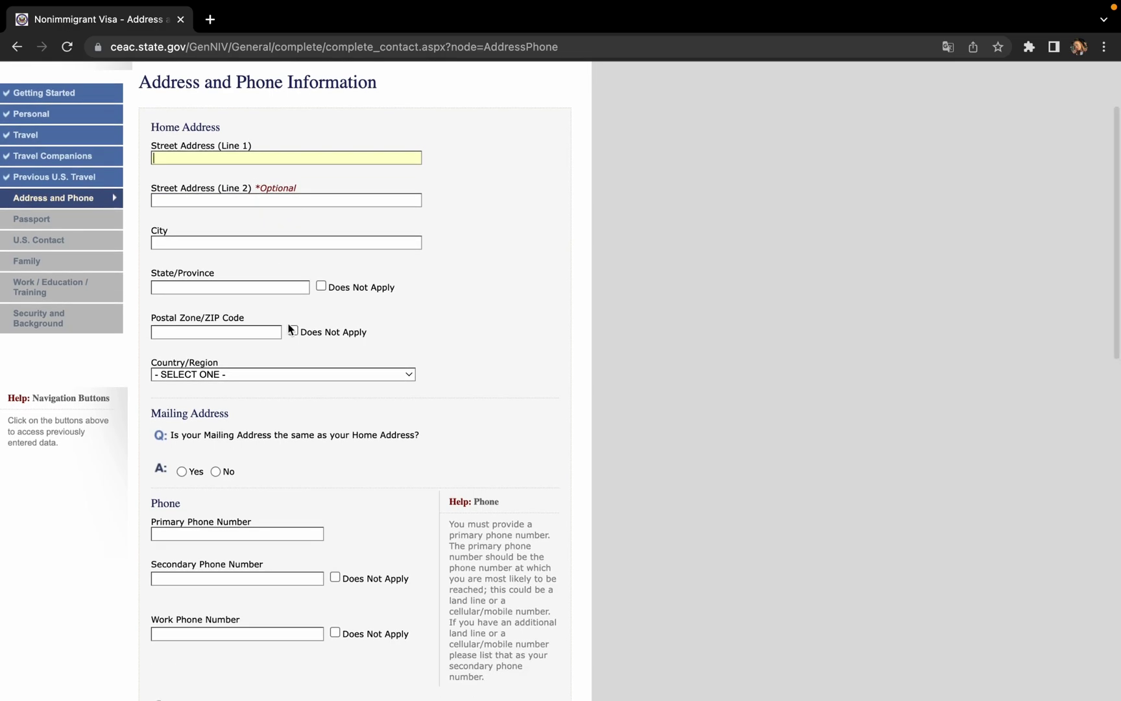
pyautogui.scroll(-1, 214, 153)
pyautogui.scroll(1, 214, 154)
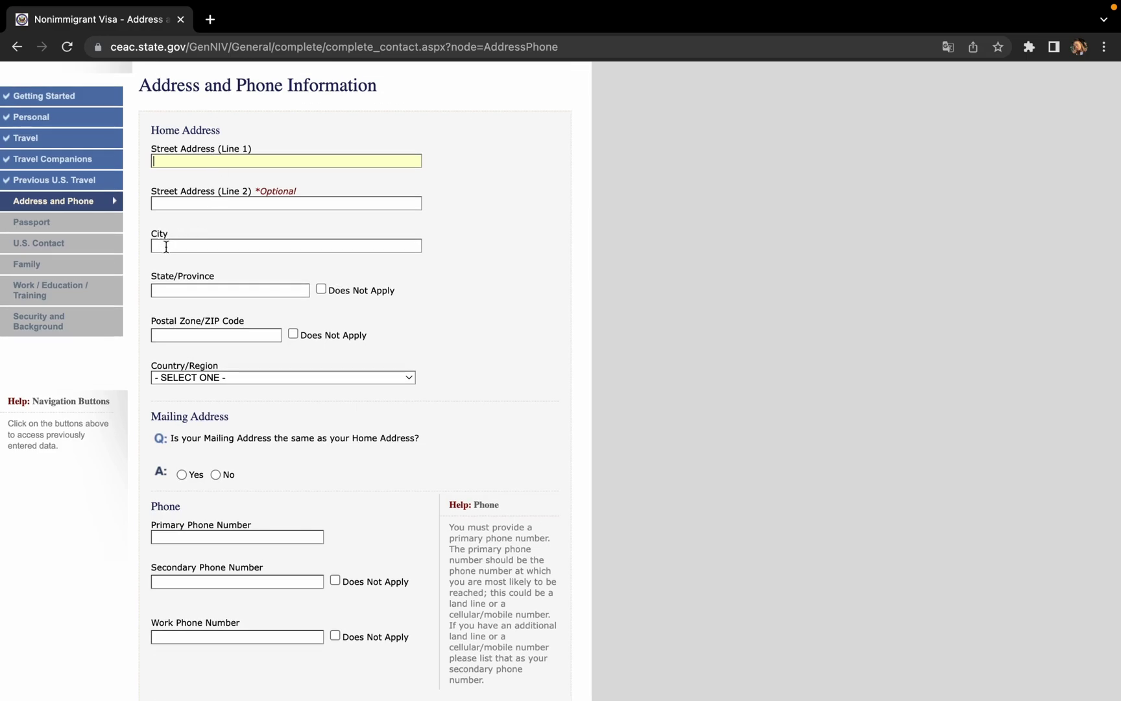
pyautogui.moveTo(156, 320); pyautogui.dragTo(242, 335)
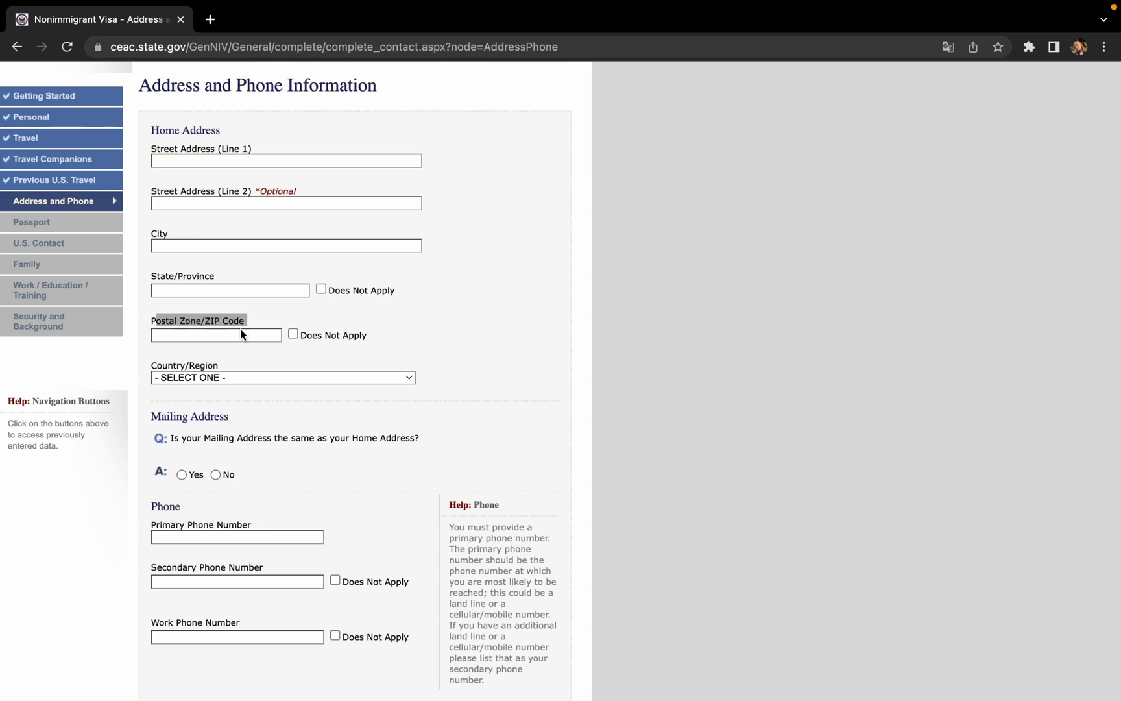
pyautogui.scroll(-5, 204, 378)
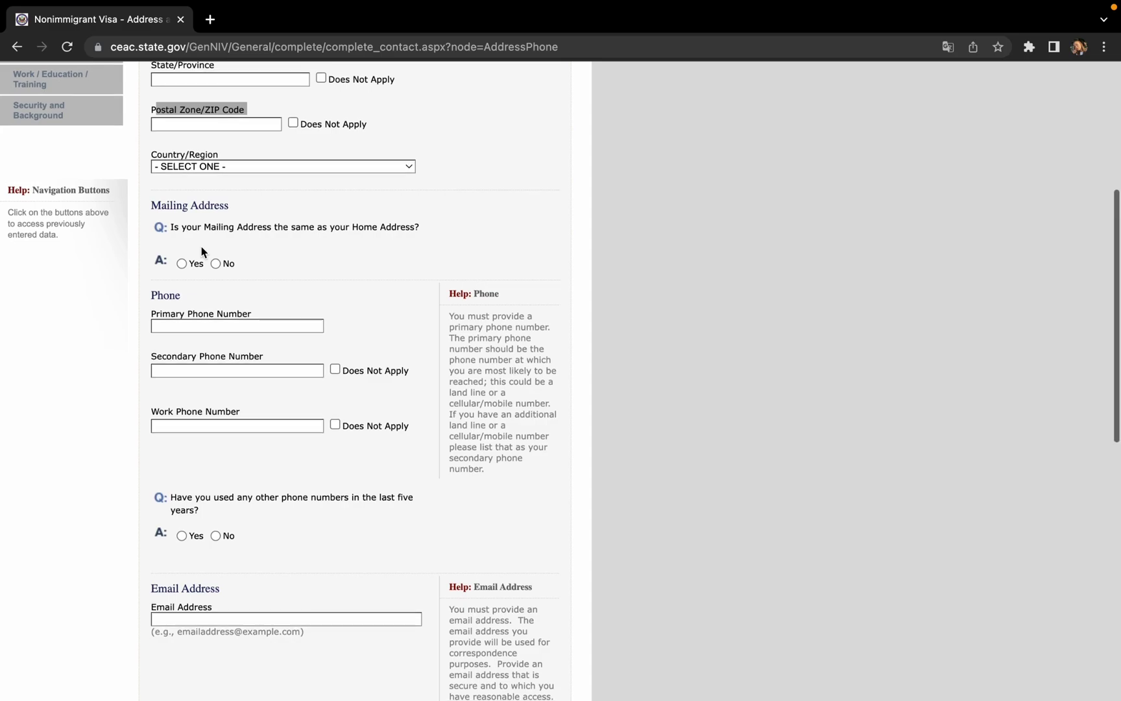
pyautogui.scroll(-2, 163, 209)
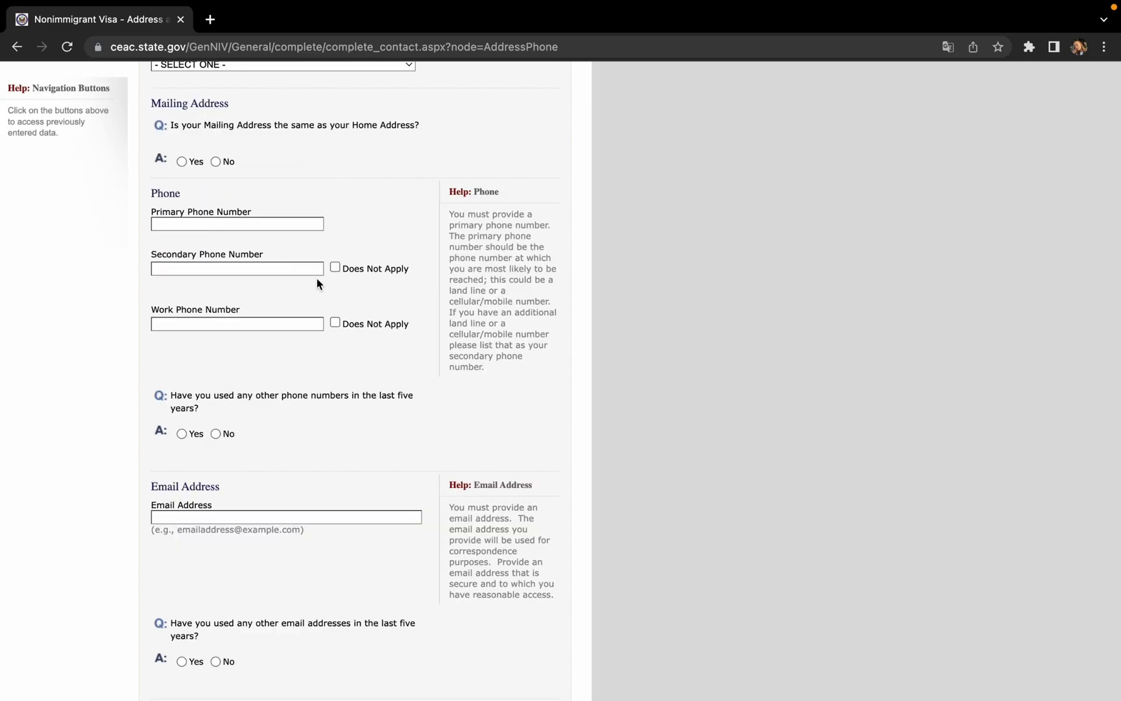
pyautogui.scroll(-4, 316, 278)
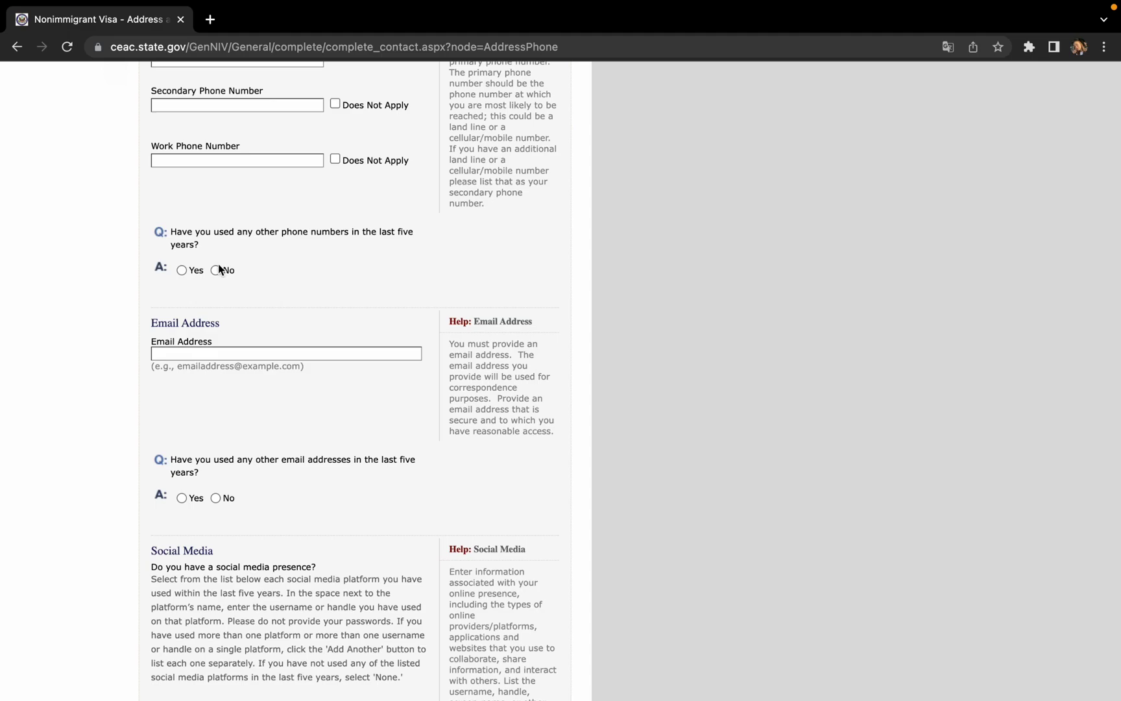
pyautogui.scroll(-3, 219, 269)
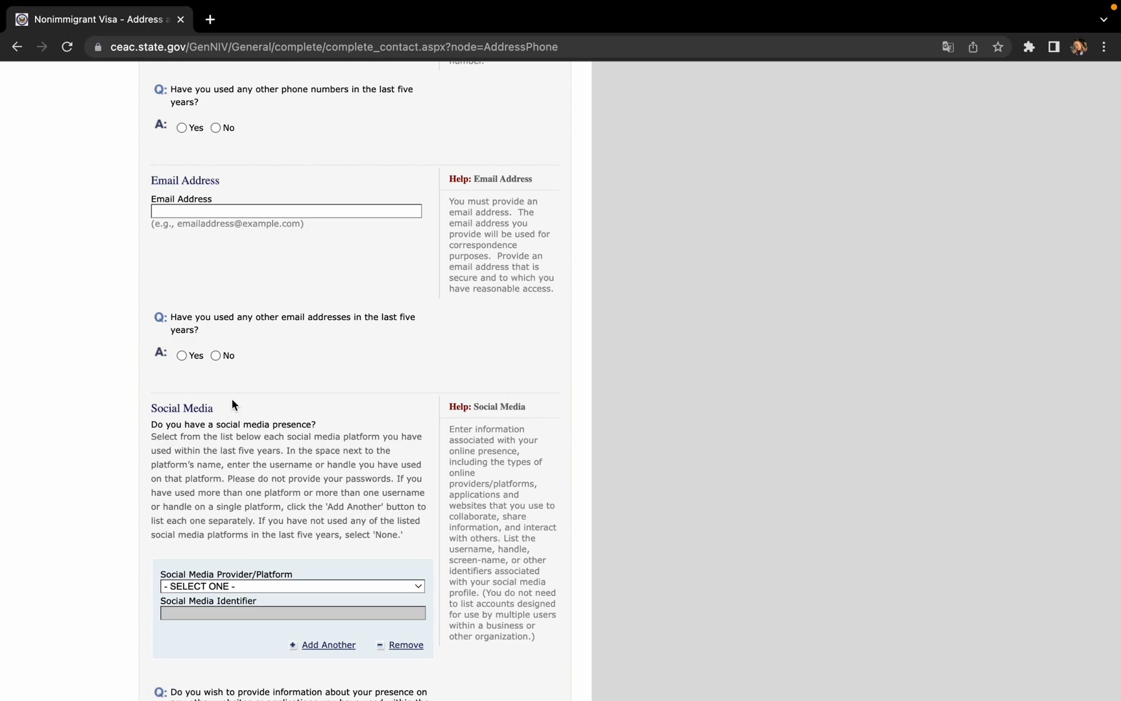
pyautogui.scroll(-3, 225, 376)
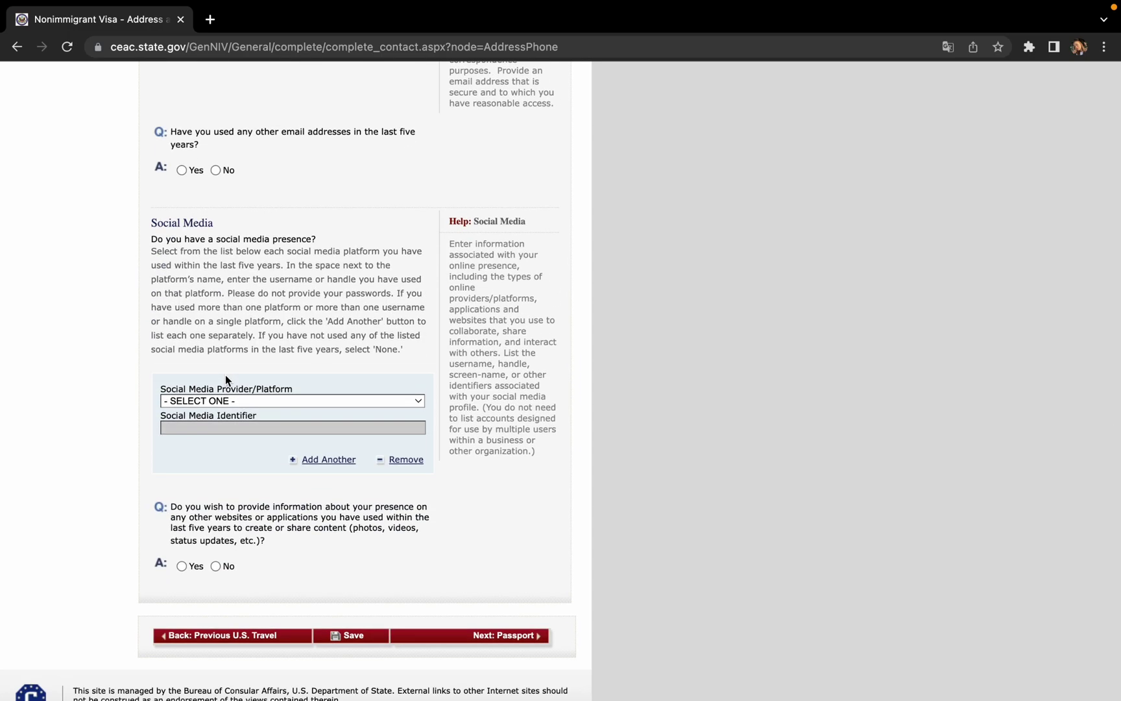
# - Choose LINKEDIN as the social media provider in the Address and Phone section
pyautogui.click(242, 401)
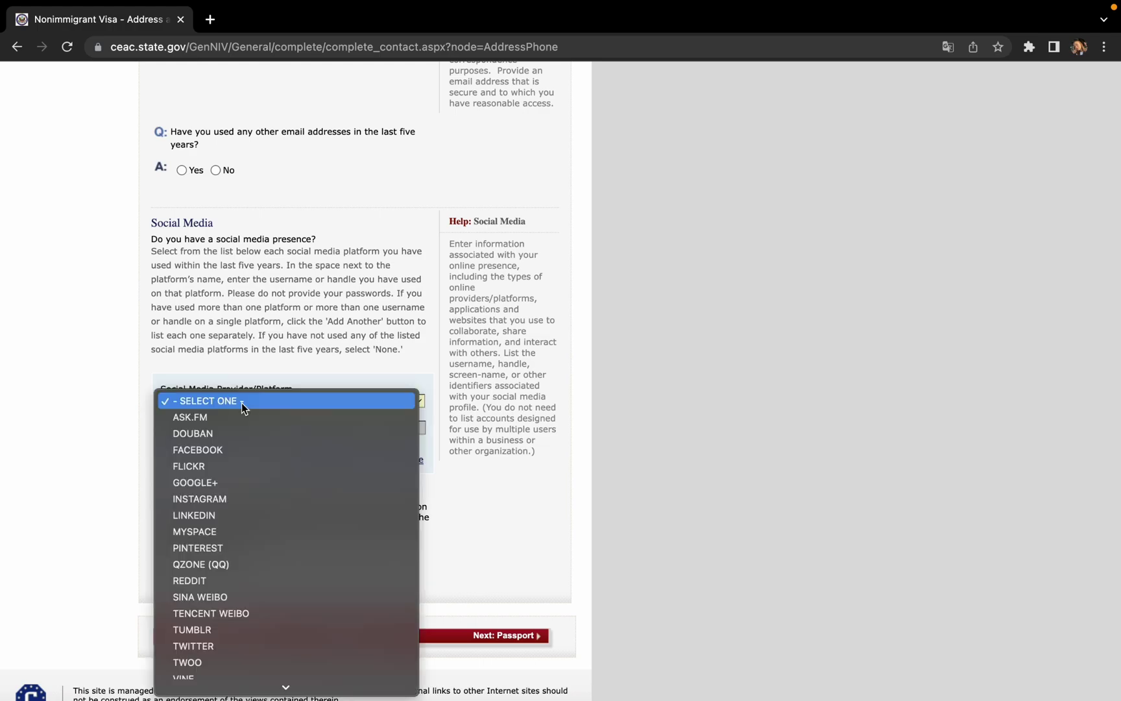
pyautogui.click(229, 513)
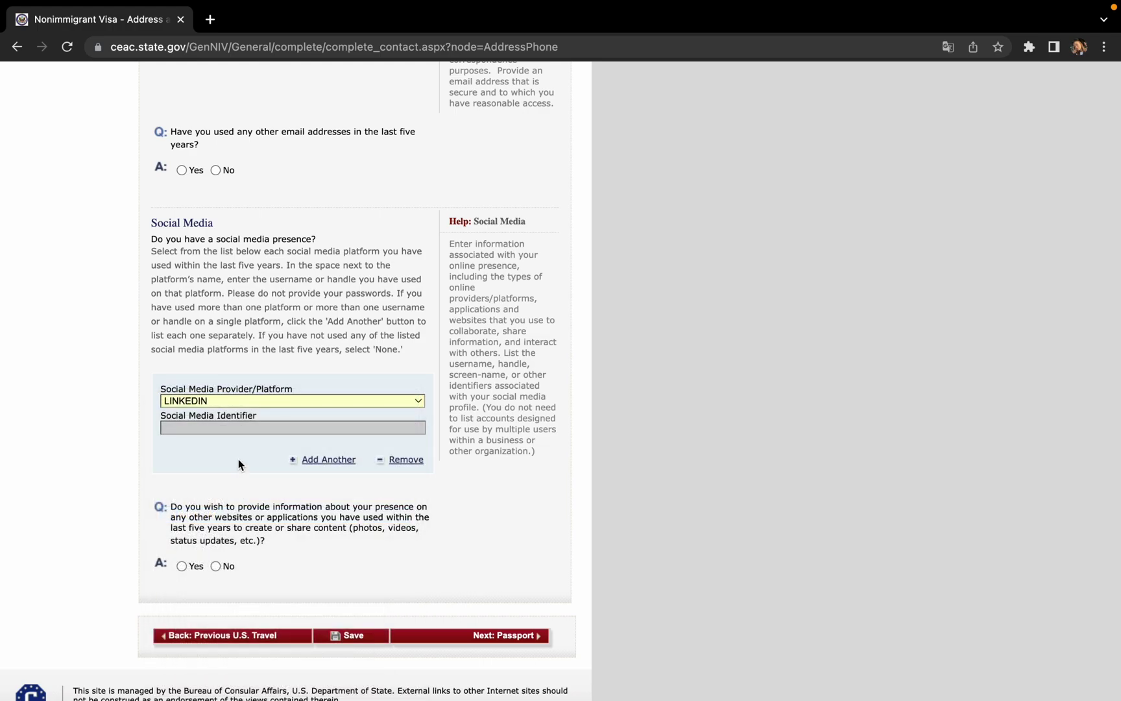
pyautogui.scroll(5, 238, 458)
pyautogui.scroll(-6, 315, 466)
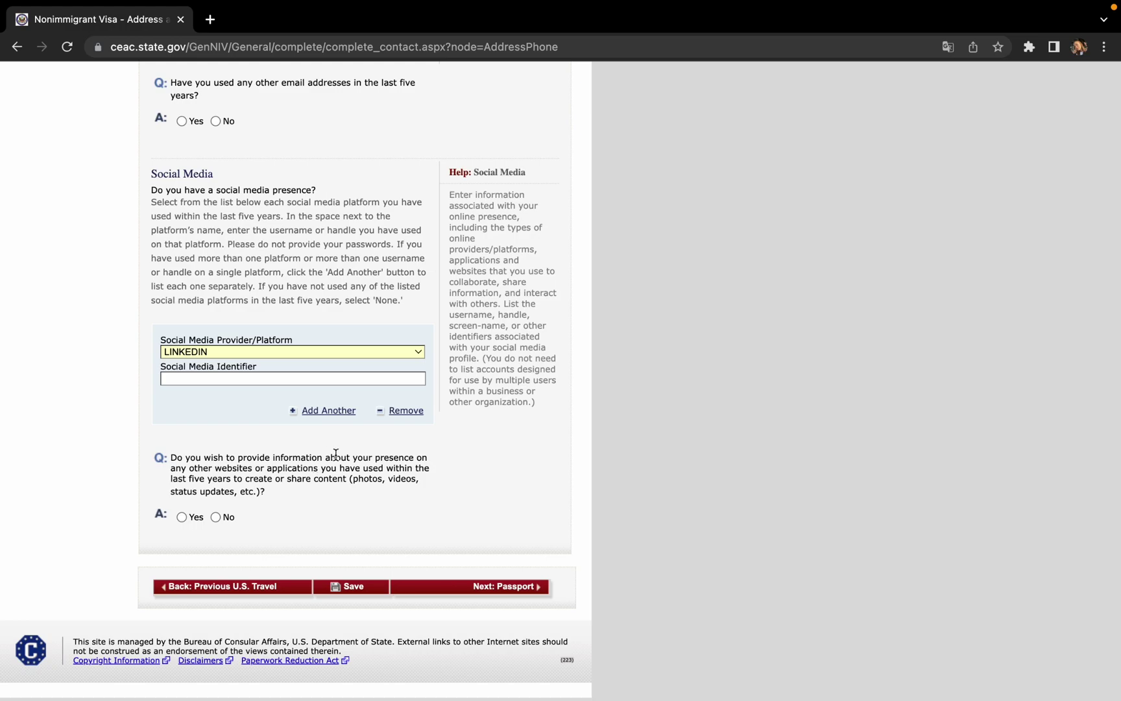
pyautogui.scroll(4, 325, 467)
pyautogui.scroll(10, 368, 472)
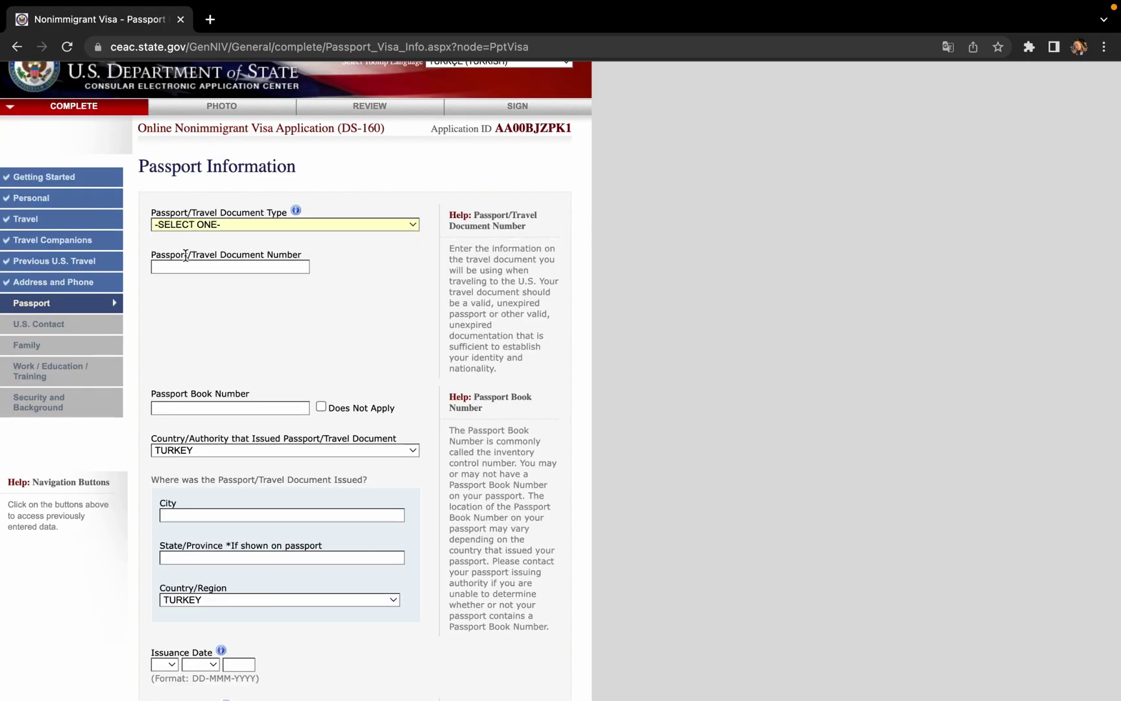
# - Mark the Passport Book Number as Does Not Apply in the Passport section
pyautogui.moveTo(186, 255)
pyautogui.click(321, 407)
pyautogui.scroll(-3, 310, 377)
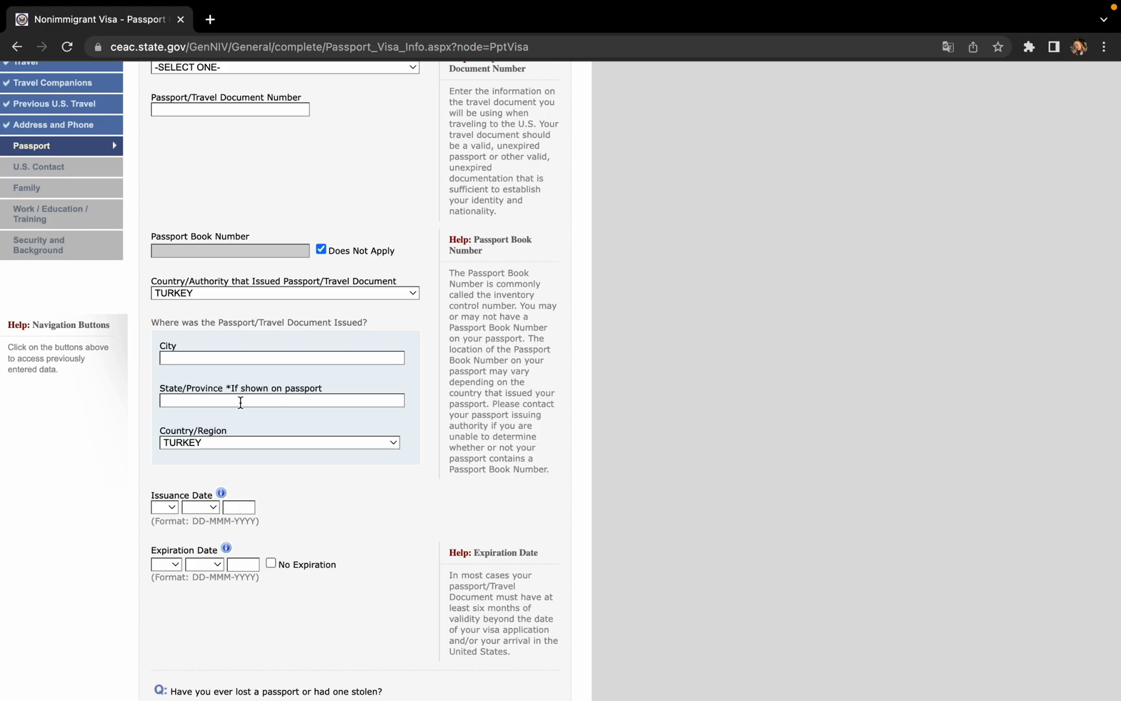
pyautogui.scroll(-3, 240, 403)
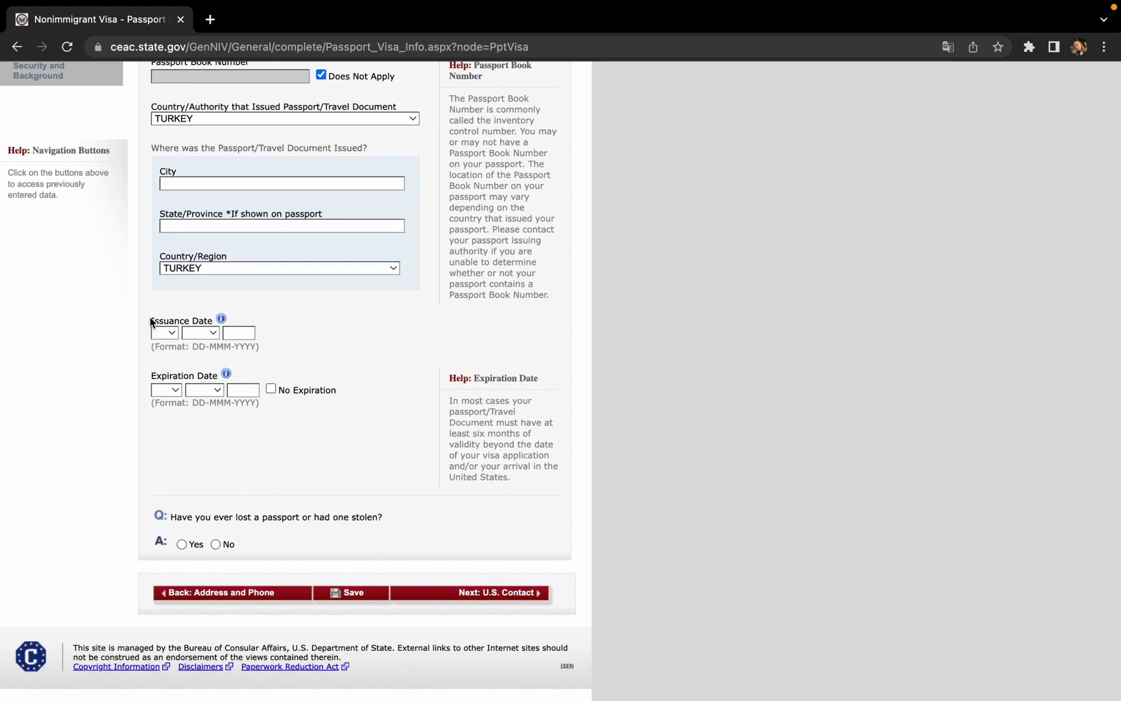
# - Answer No to ever having lost a passport or had one stolen, and proceed to the U.S. Contact section
pyautogui.moveTo(151, 323); pyautogui.dragTo(235, 331)
pyautogui.moveTo(154, 371); pyautogui.dragTo(258, 378)
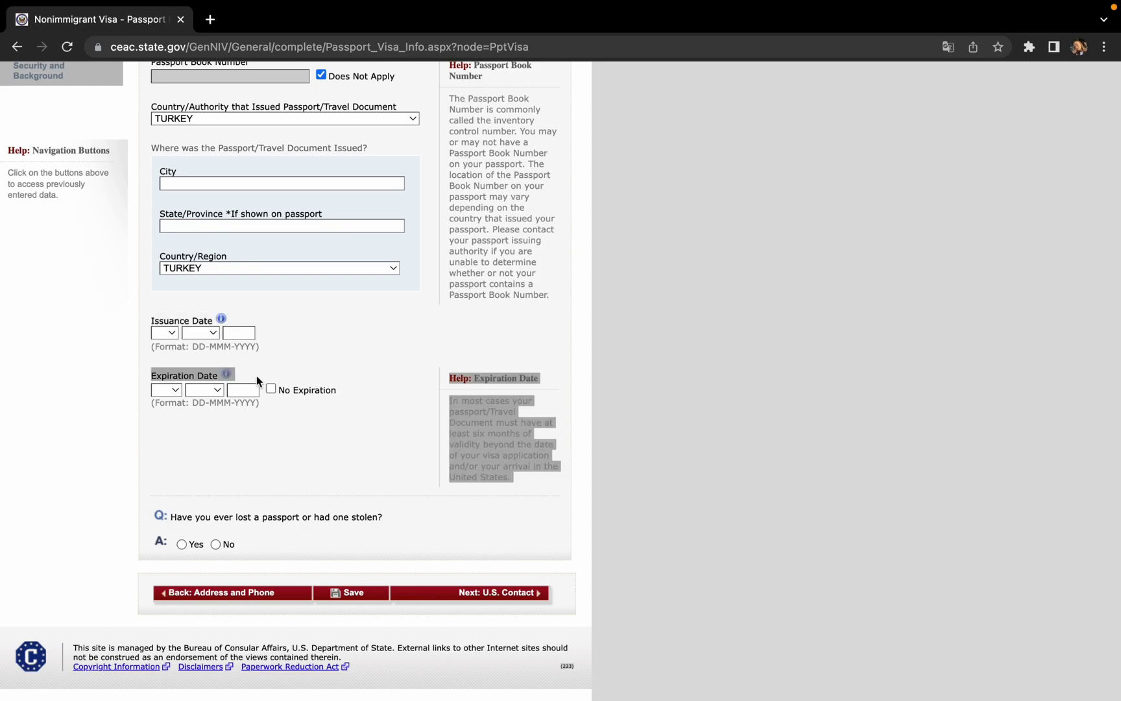
pyautogui.click(459, 483)
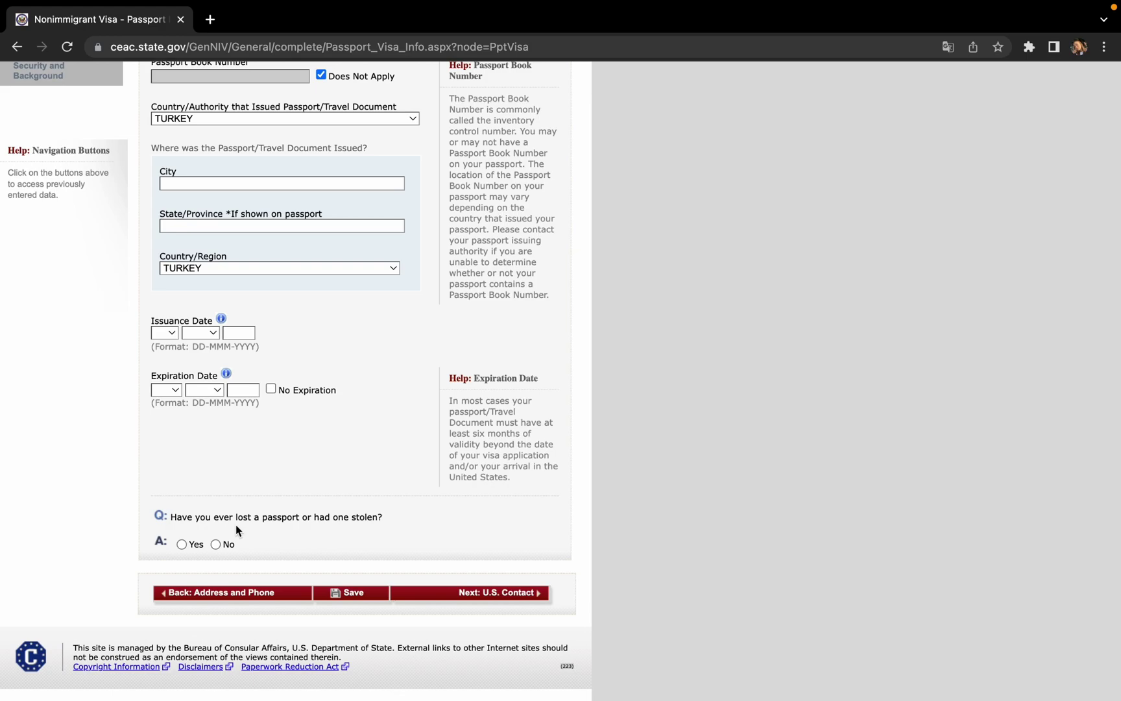
pyautogui.click(216, 543)
pyautogui.click(463, 593)
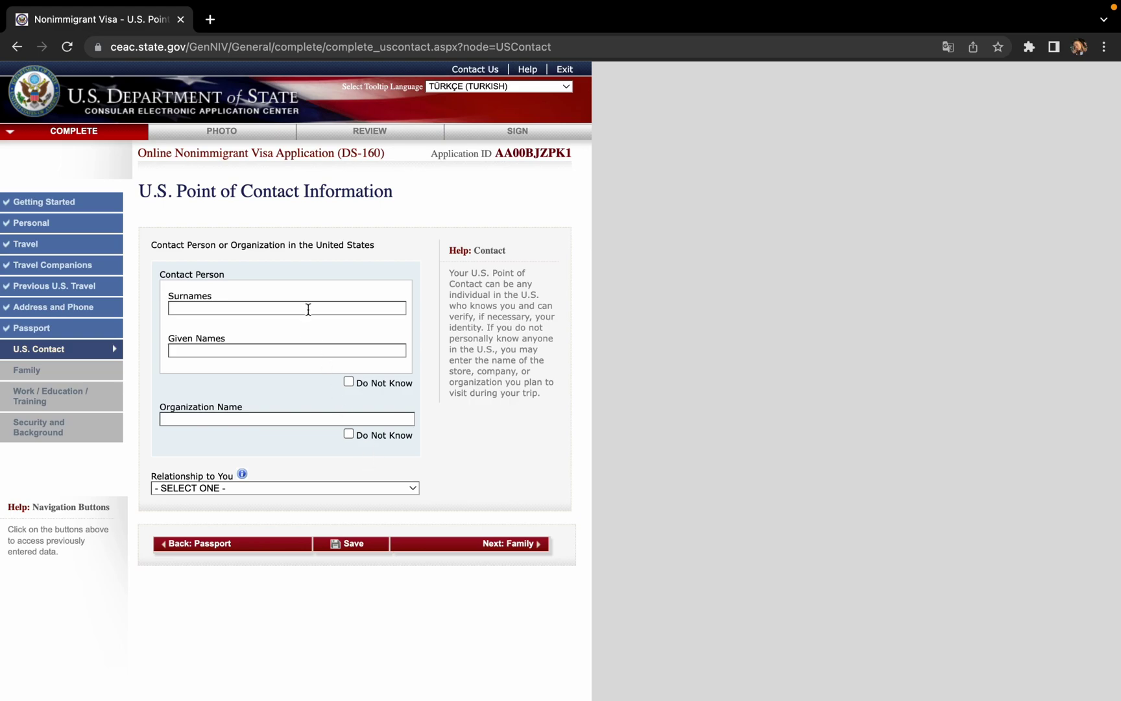
pyautogui.moveTo(173, 477)
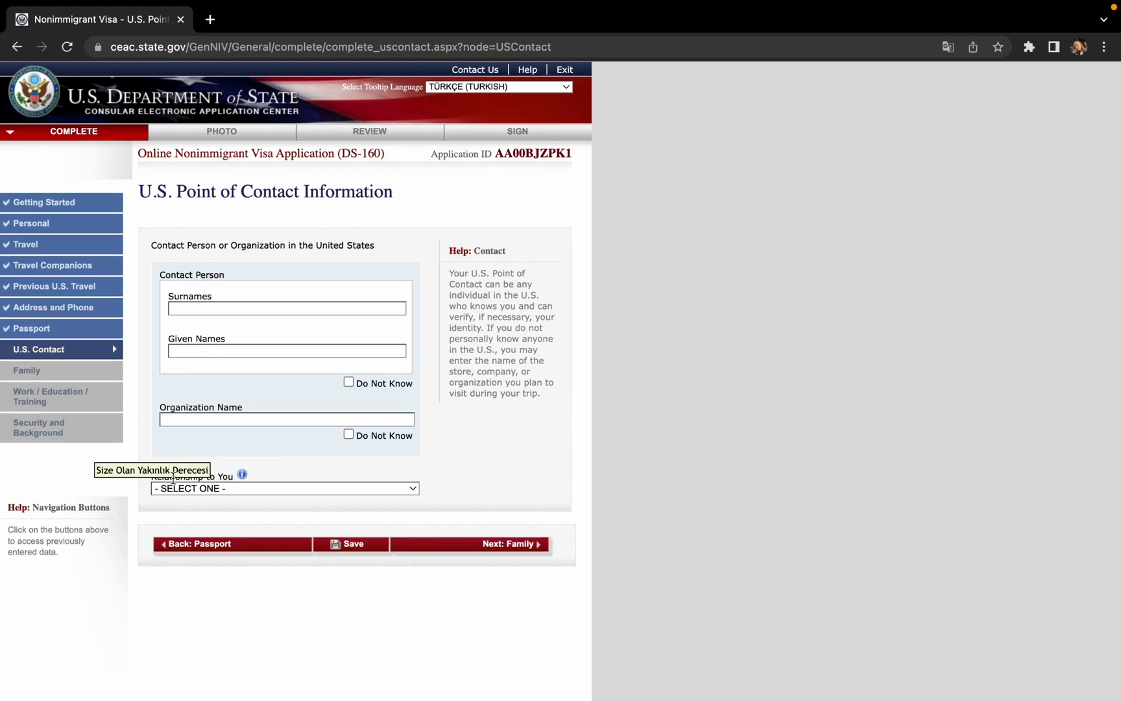
pyautogui.scroll(-1, 174, 476)
pyautogui.scroll(1, 248, 303)
pyautogui.scroll(-1, 250, 303)
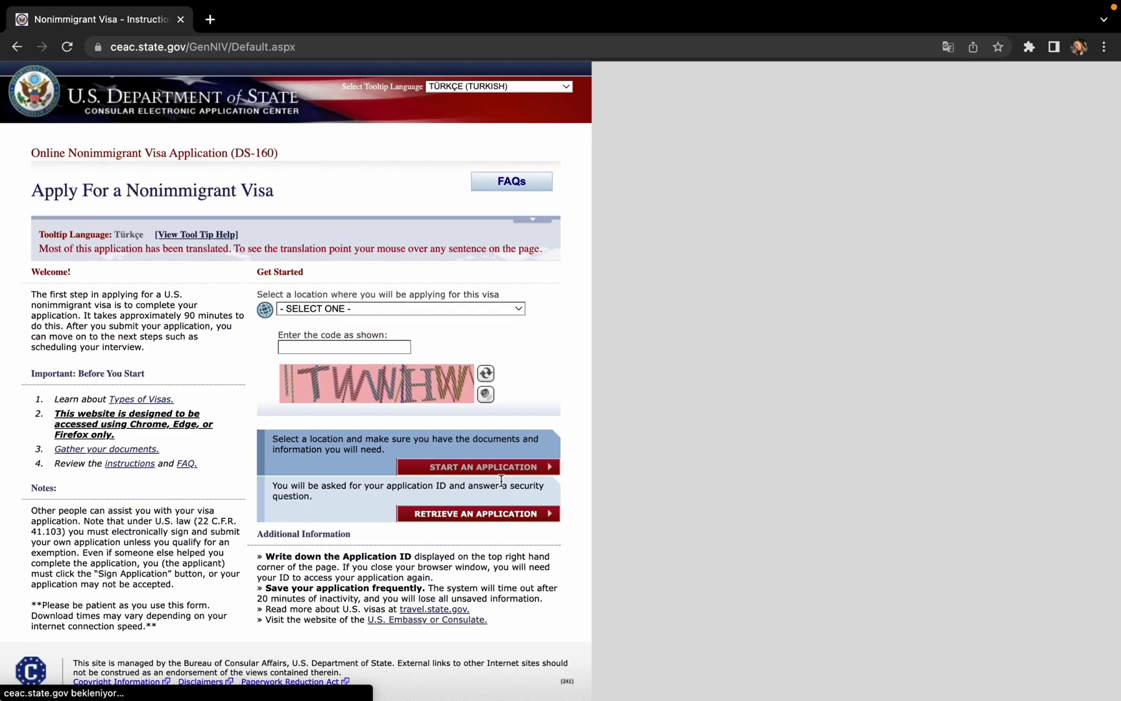
# - Set the location for applying for the visa to TURKEY, ISTANBUL on the application start page
pyautogui.click(396, 314)
pyautogui.write('tur')
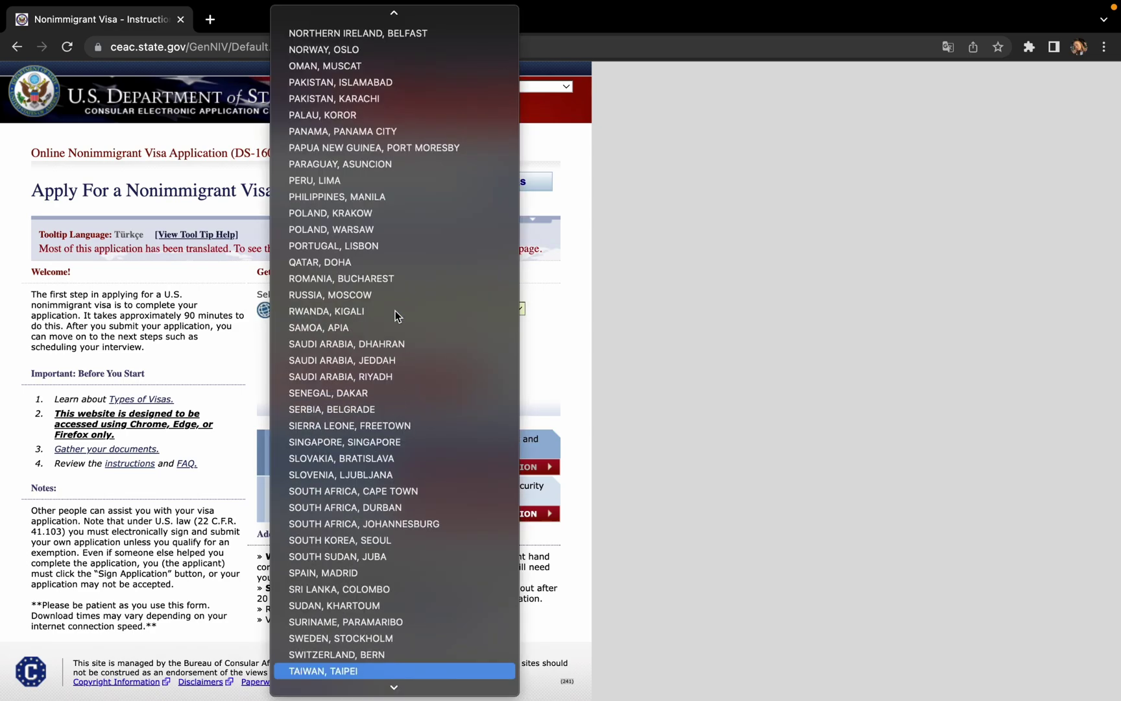
pyautogui.press('Down')
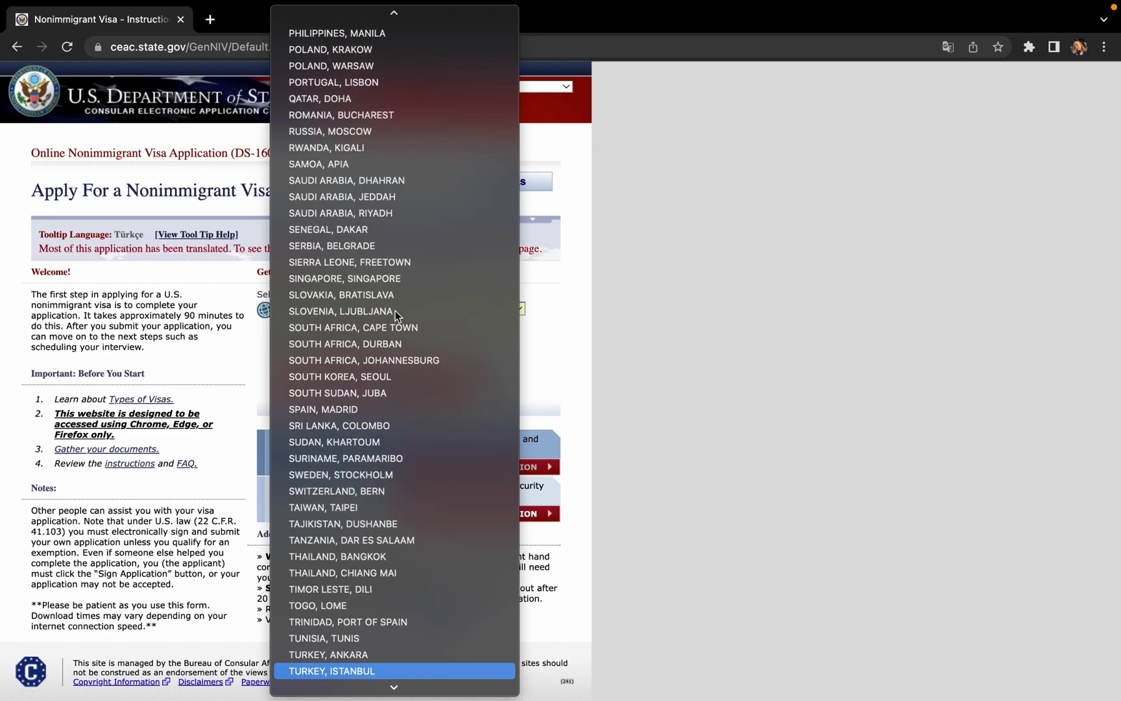
pyautogui.press('Return')
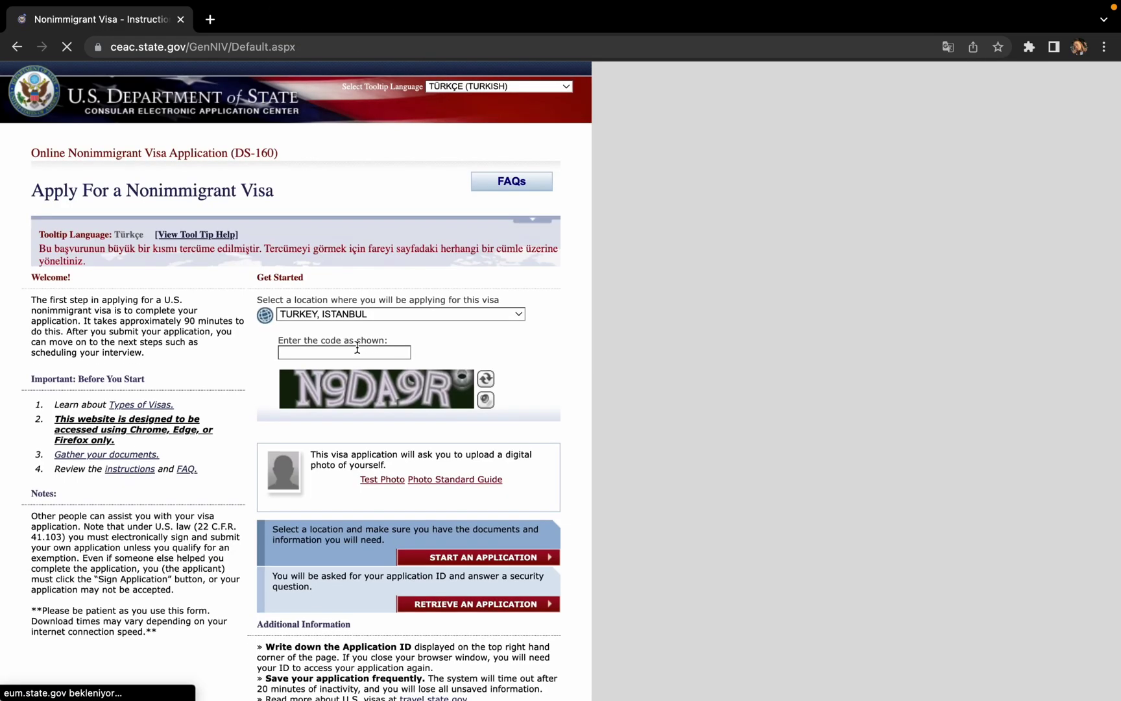
# - Enter the captcha verification code and open the Test Photo page for the digital photo
pyautogui.click(357, 359)
pyautogui.write('N9DA9R')
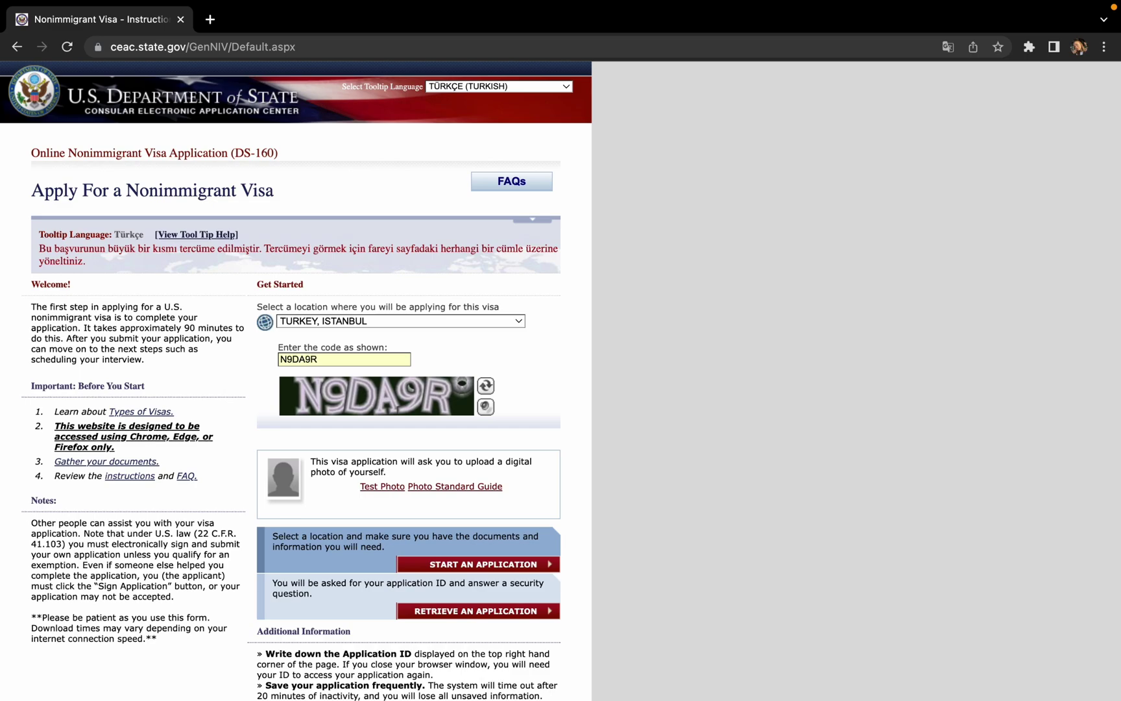
pyautogui.scroll(-2, 477, 457)
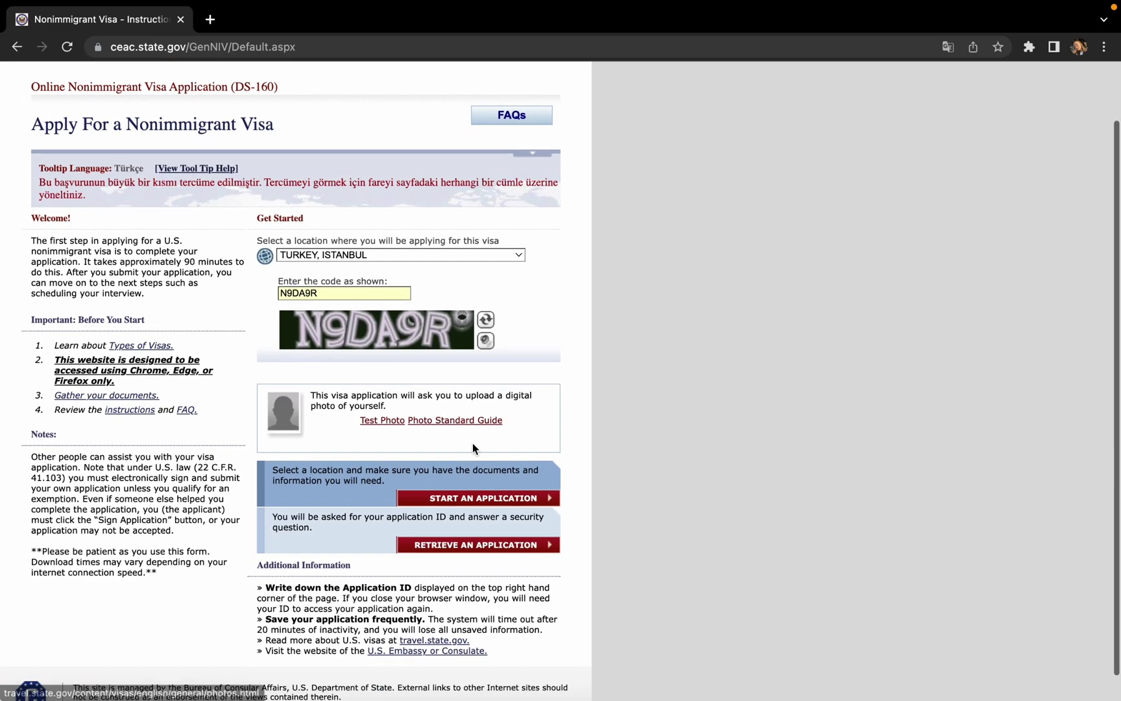
pyautogui.click(396, 423)
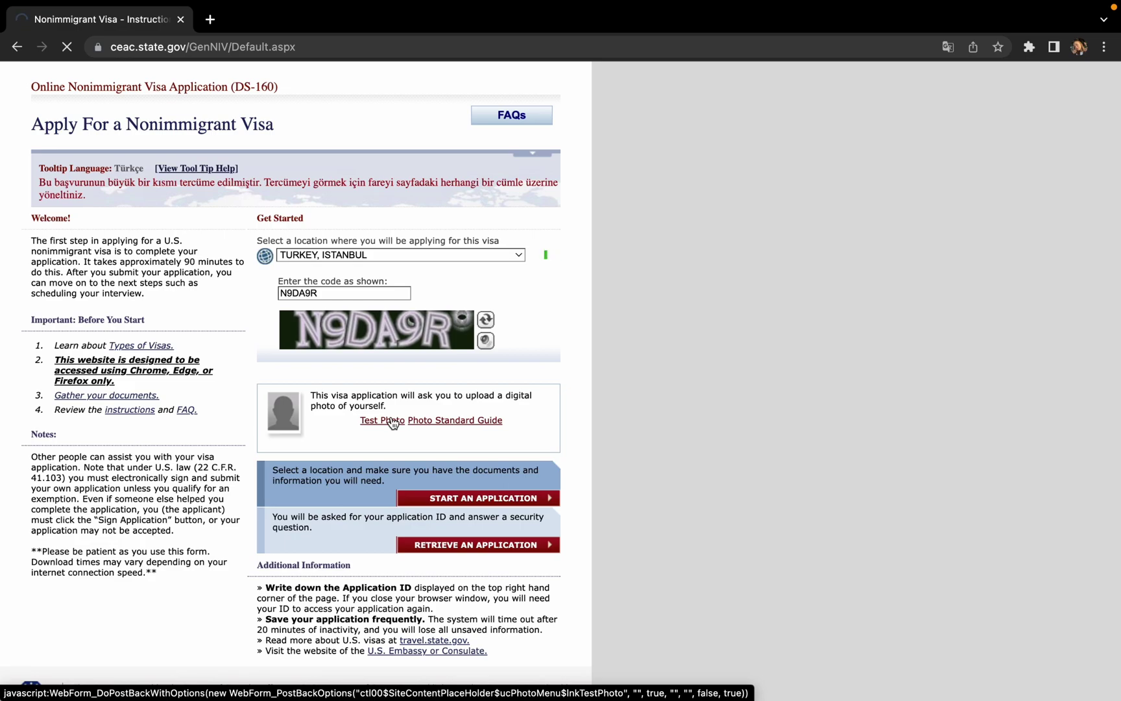
pyautogui.scroll(-1, 645, 443)
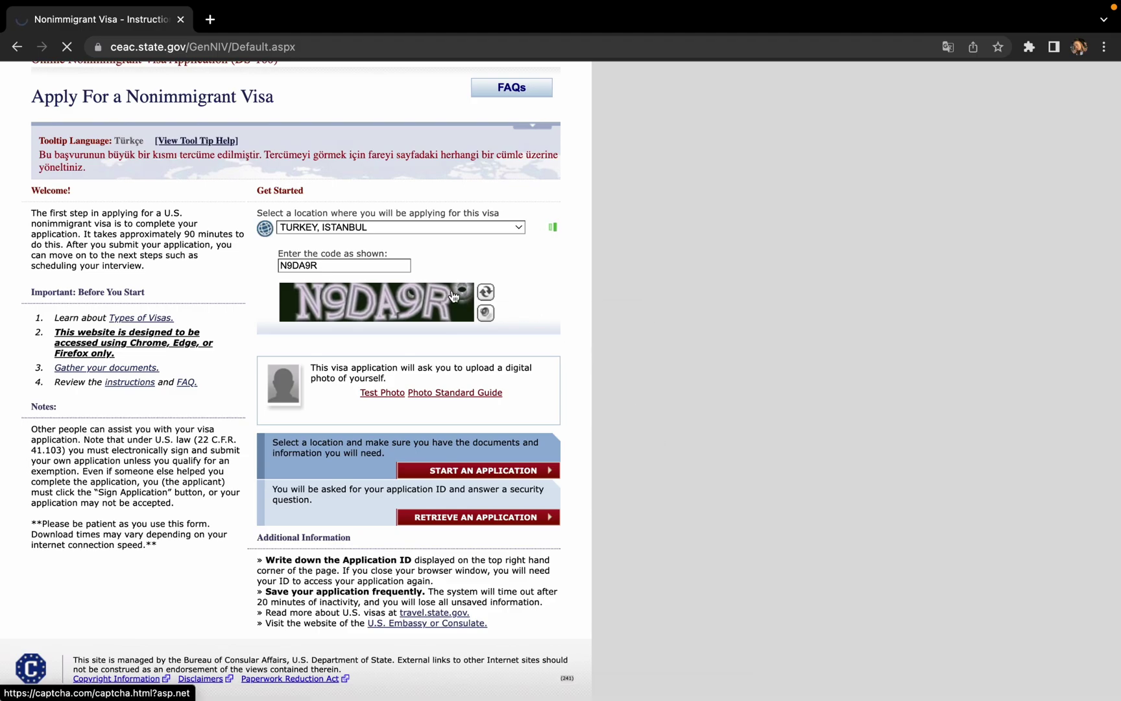
# - Switch to Preview, review the Security and Background Information answers in the printed application PDF, and close the document
pyautogui.hotkey('ctrl', 'Up')
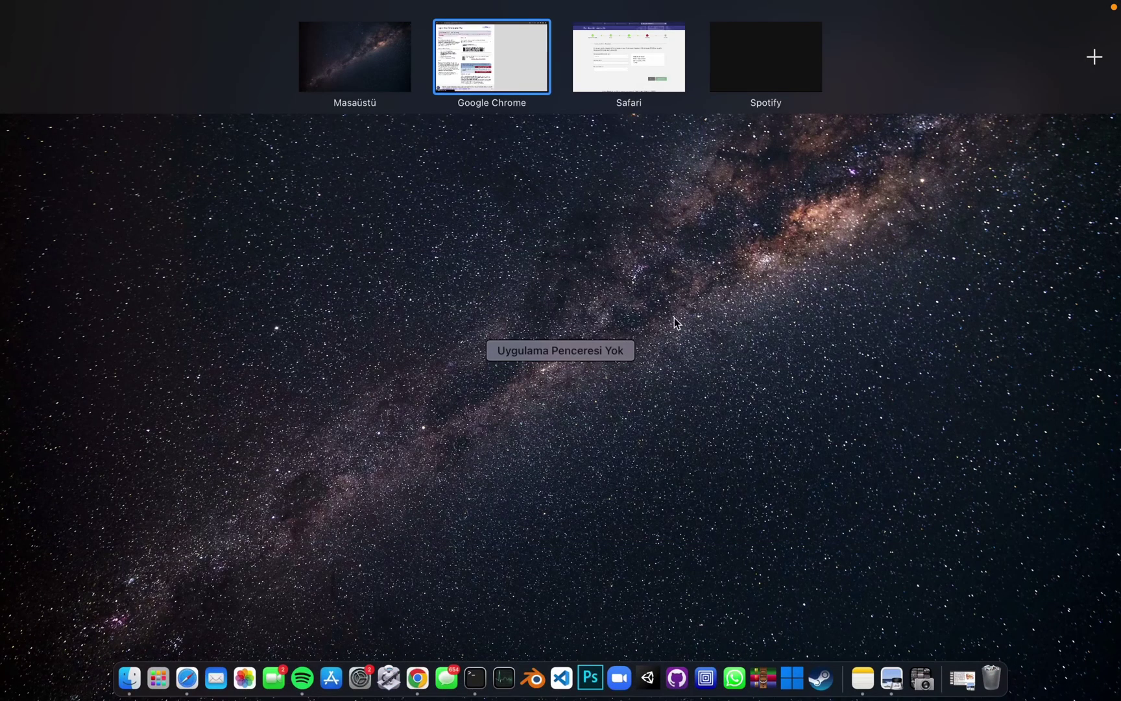
pyautogui.click(675, 318)
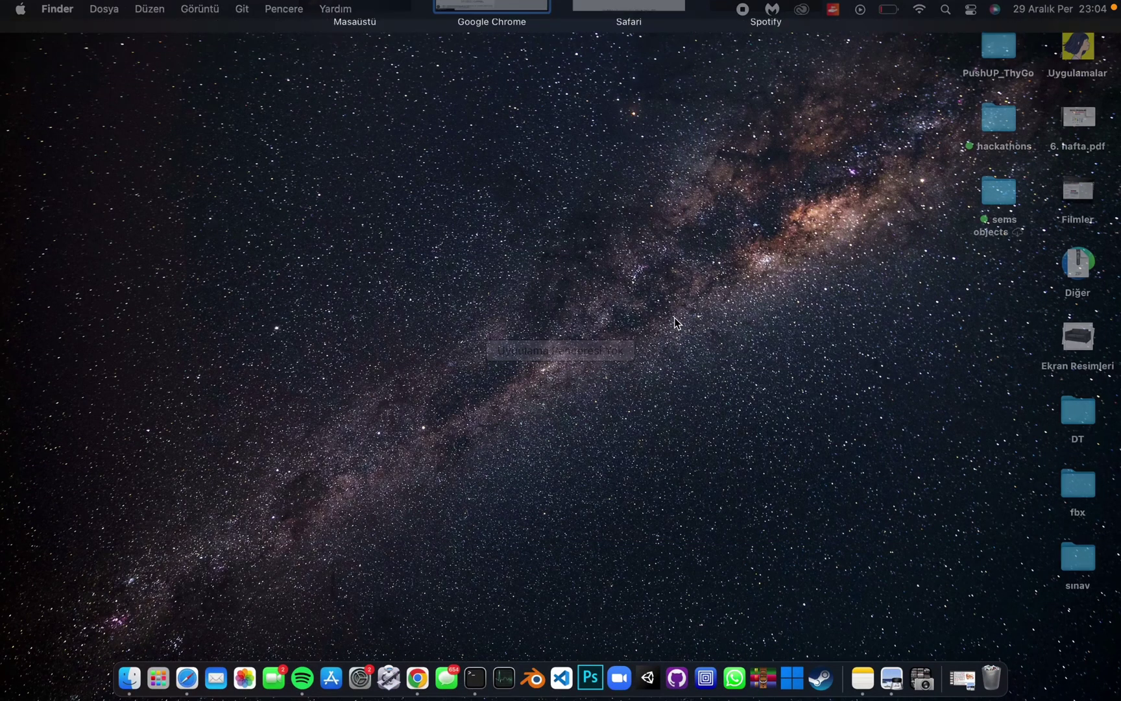
pyautogui.click(129, 679)
pyautogui.scroll(-2, 469, 341)
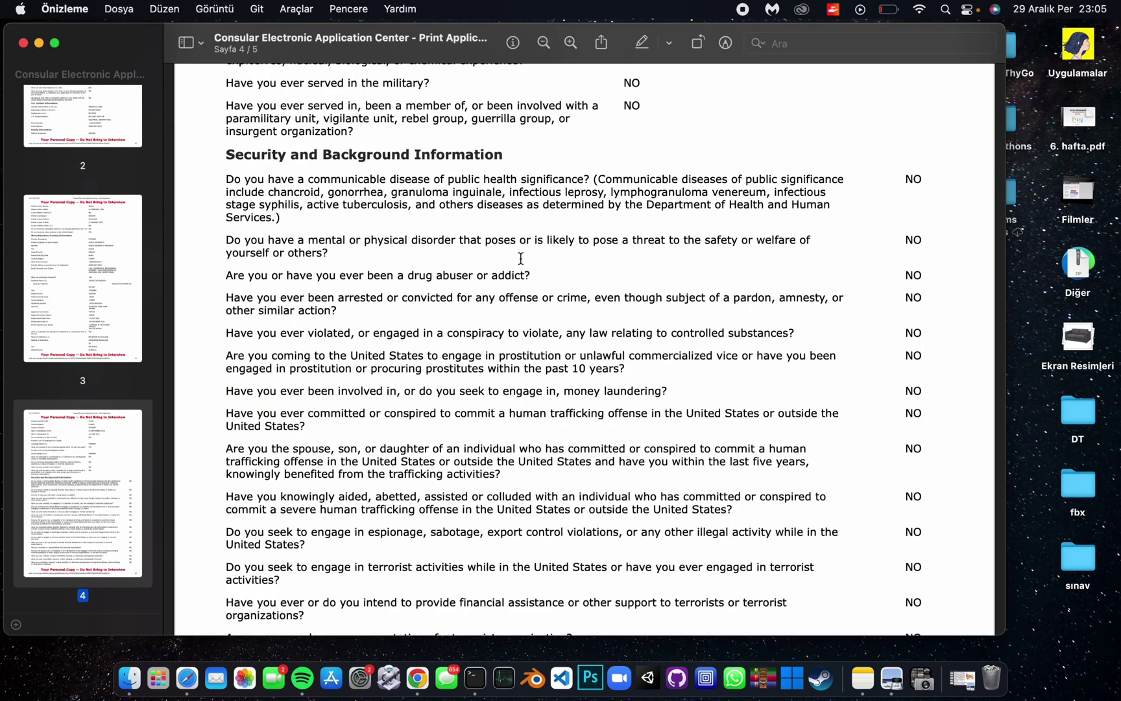
pyautogui.scroll(-2, 521, 258)
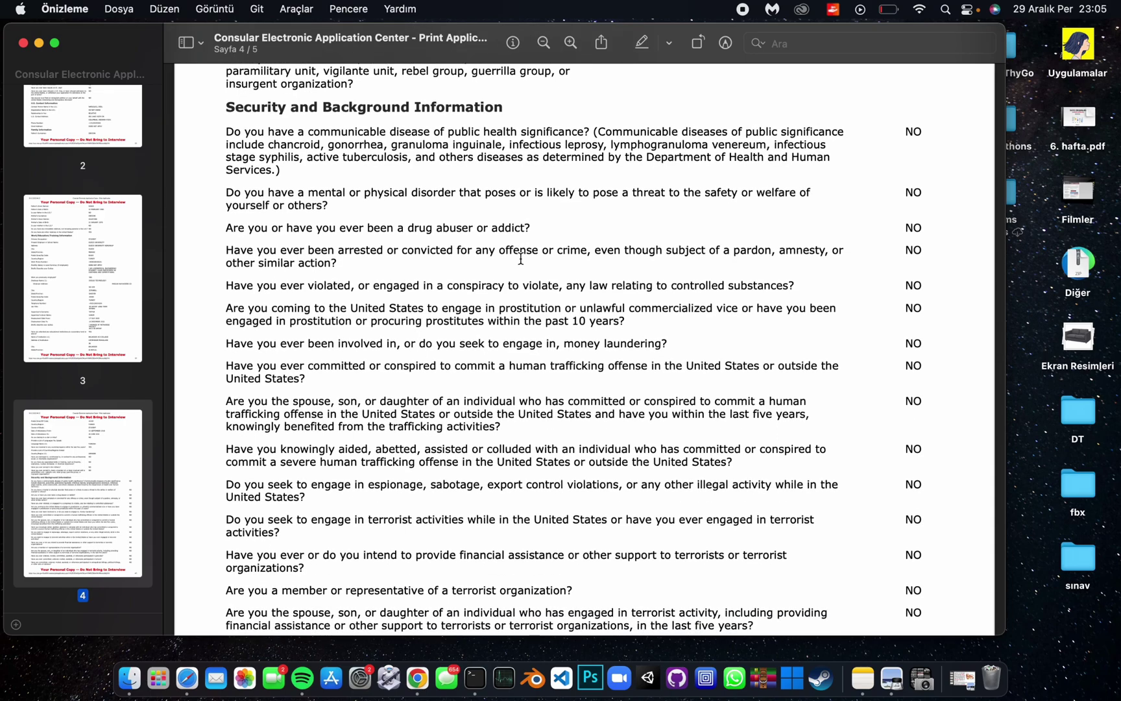
pyautogui.click(23, 43)
# - Switch to Safari and locate the Başvur (apply) option on the Türkiye visa appointment site ais.usvisa-info.com
pyautogui.click(187, 678)
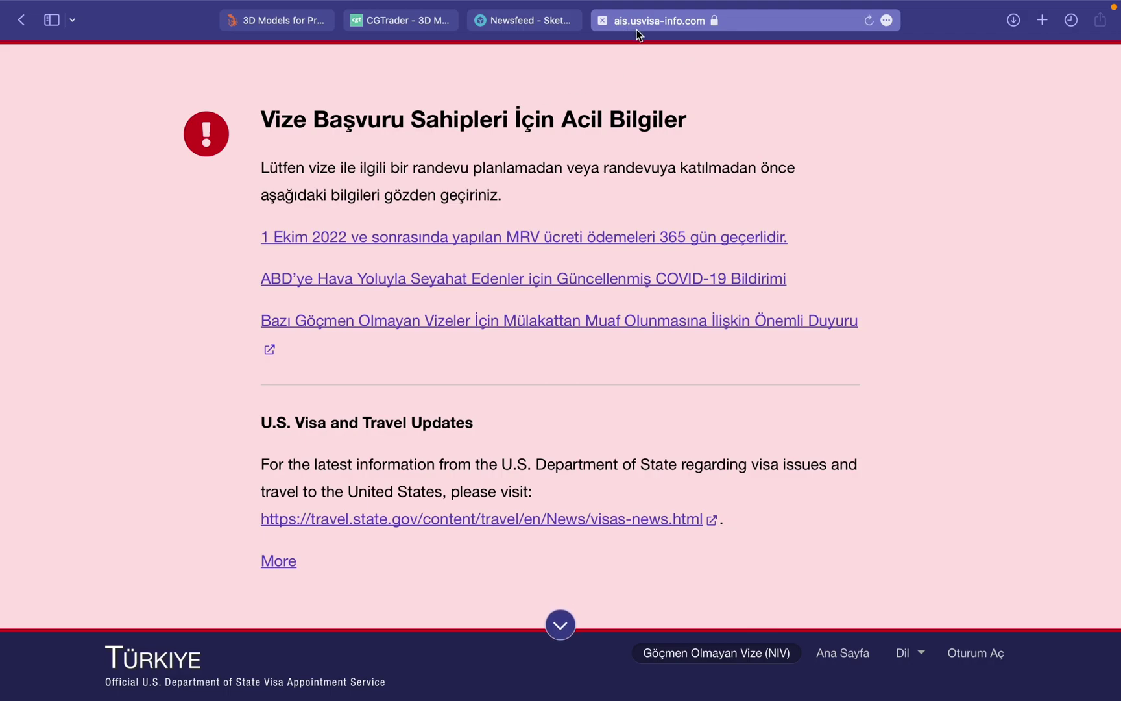
pyautogui.scroll(-10, 634, 207)
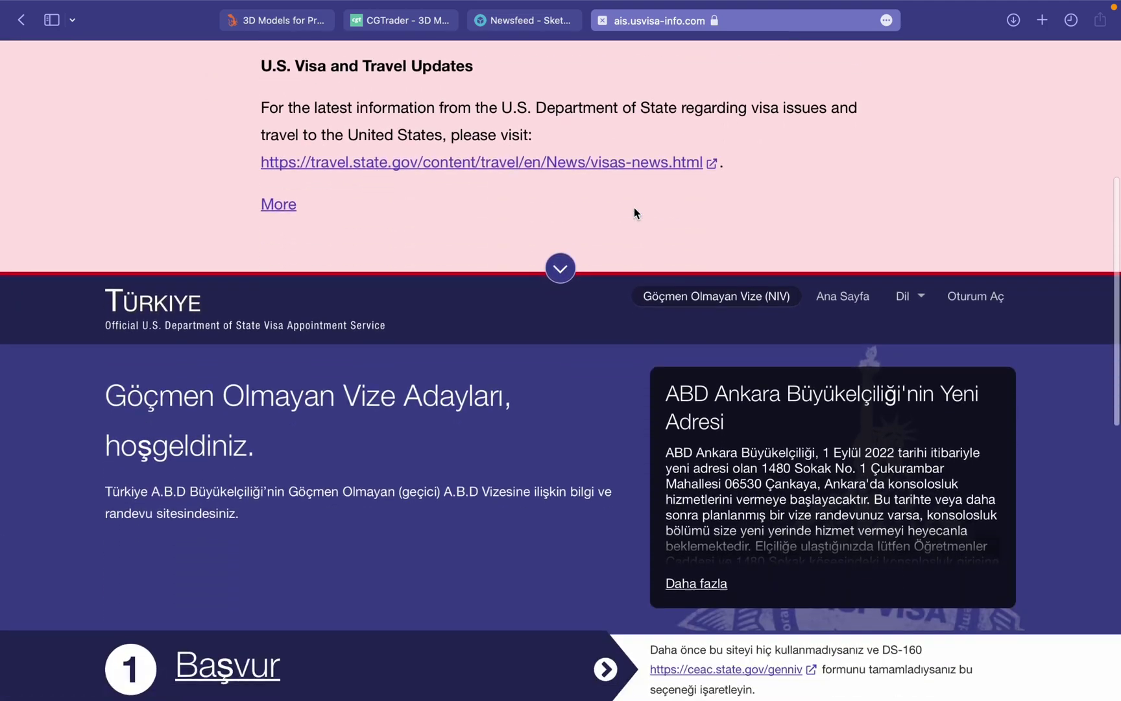
pyautogui.scroll(3, 634, 207)
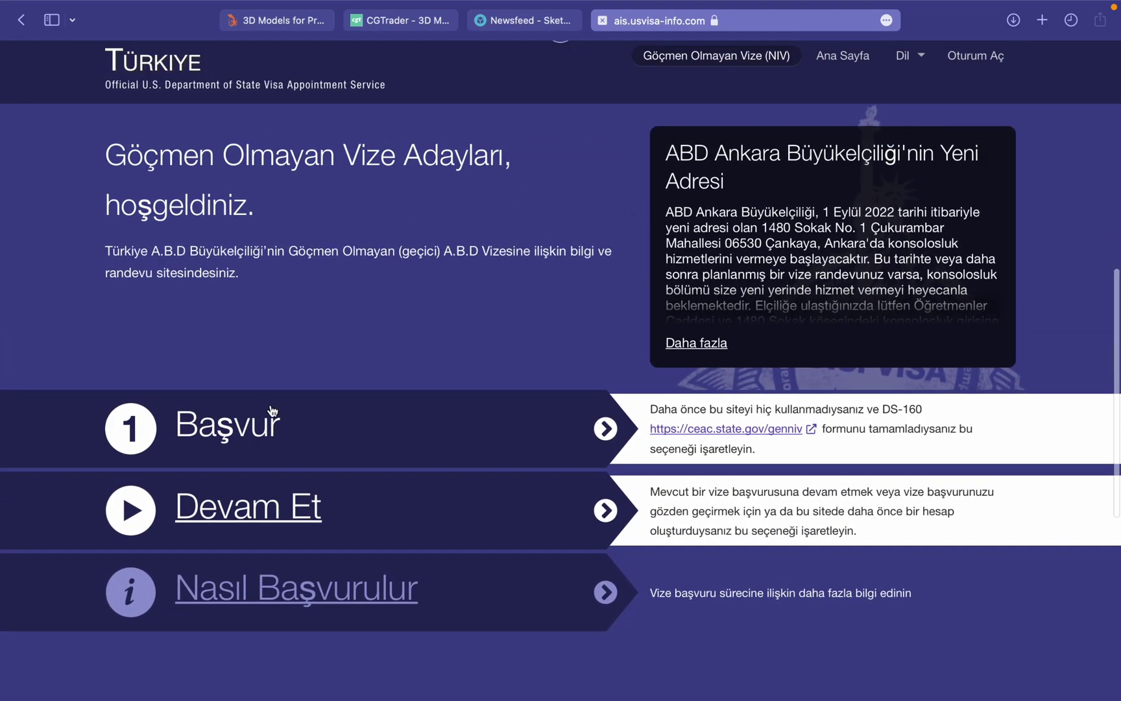
pyautogui.scroll(-1, 259, 415)
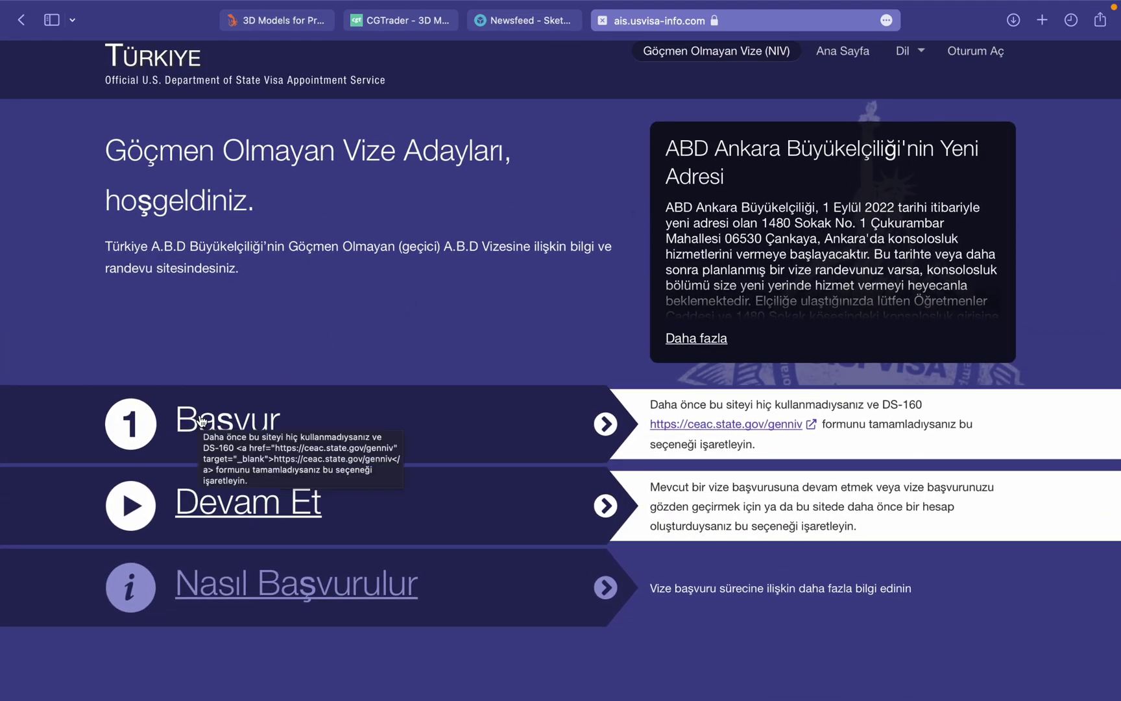
# - Start a new application with Başvur and continue to registration as someone who completed the DS-160 form and needs to apply for a visa
pyautogui.click(201, 420)
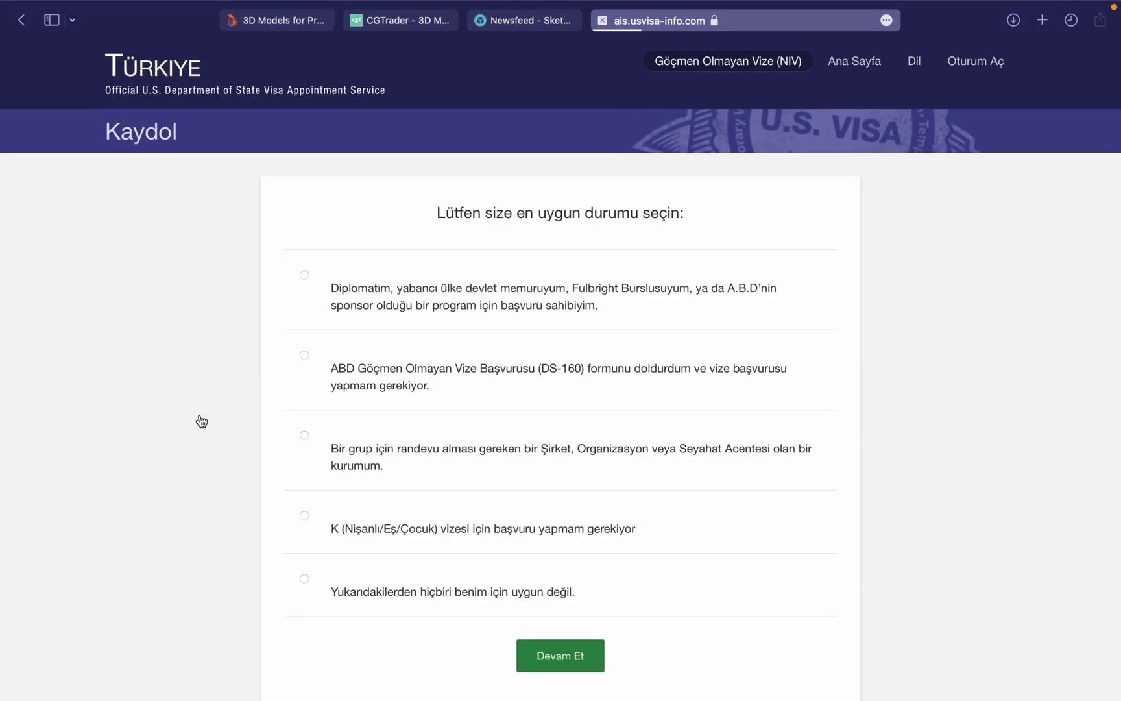
pyautogui.scroll(-4, 200, 421)
pyautogui.scroll(8, 198, 421)
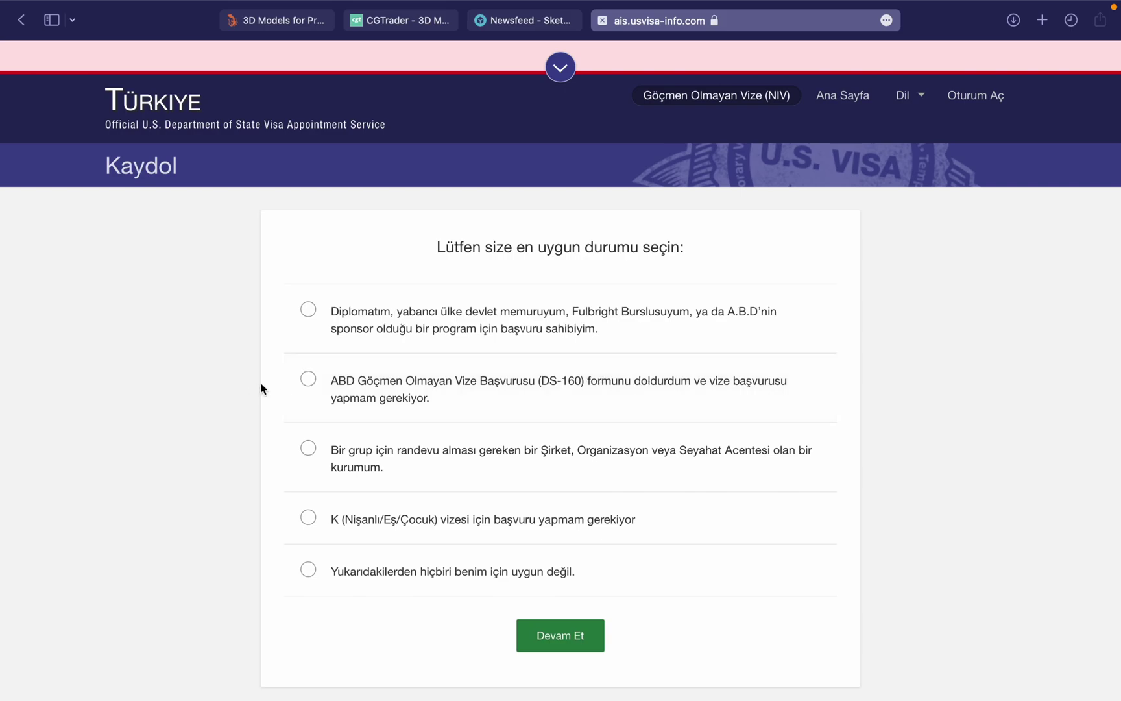
pyautogui.click(306, 380)
pyautogui.click(548, 633)
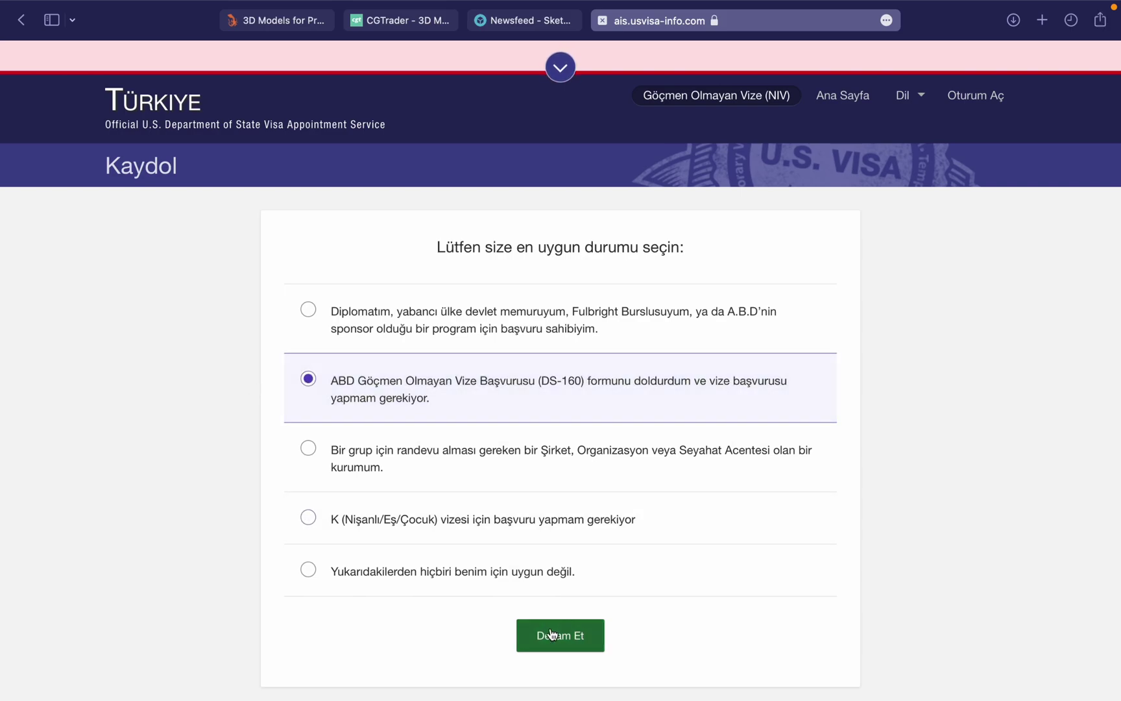
# - Examine the Kaydol registration form fields and the urgent information notices for visa applicants above them
pyautogui.scroll(-5, 626, 428)
pyautogui.scroll(4, 628, 587)
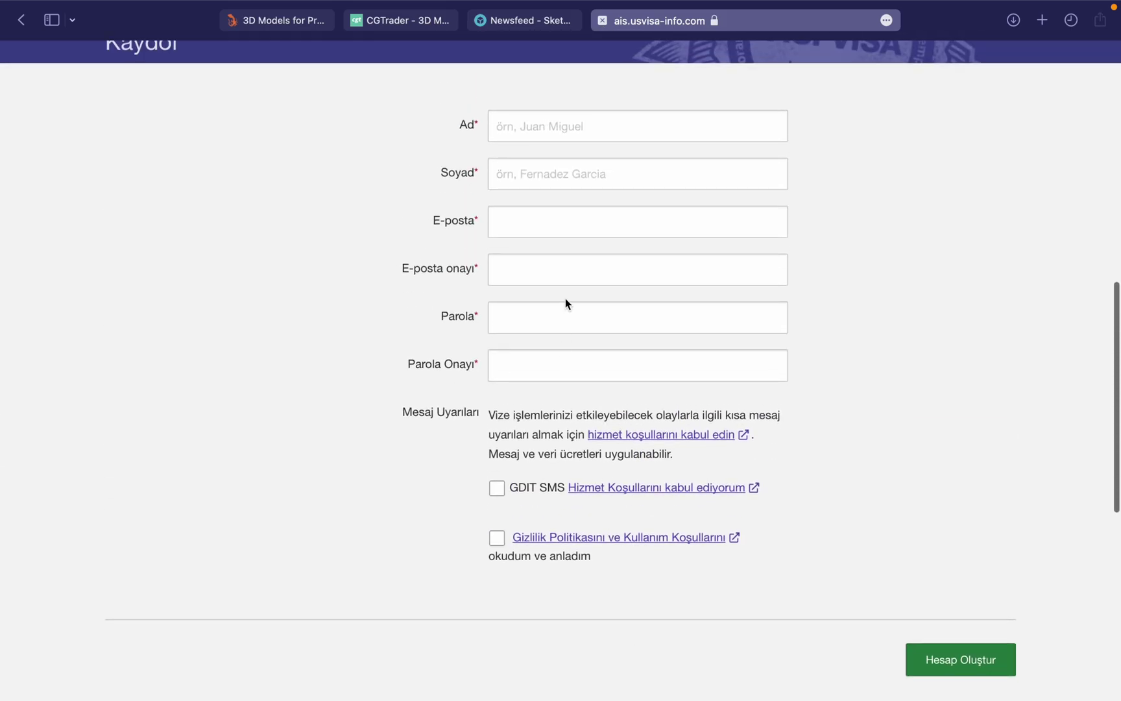
pyautogui.scroll(2, 562, 242)
pyautogui.scroll(-1, 509, 241)
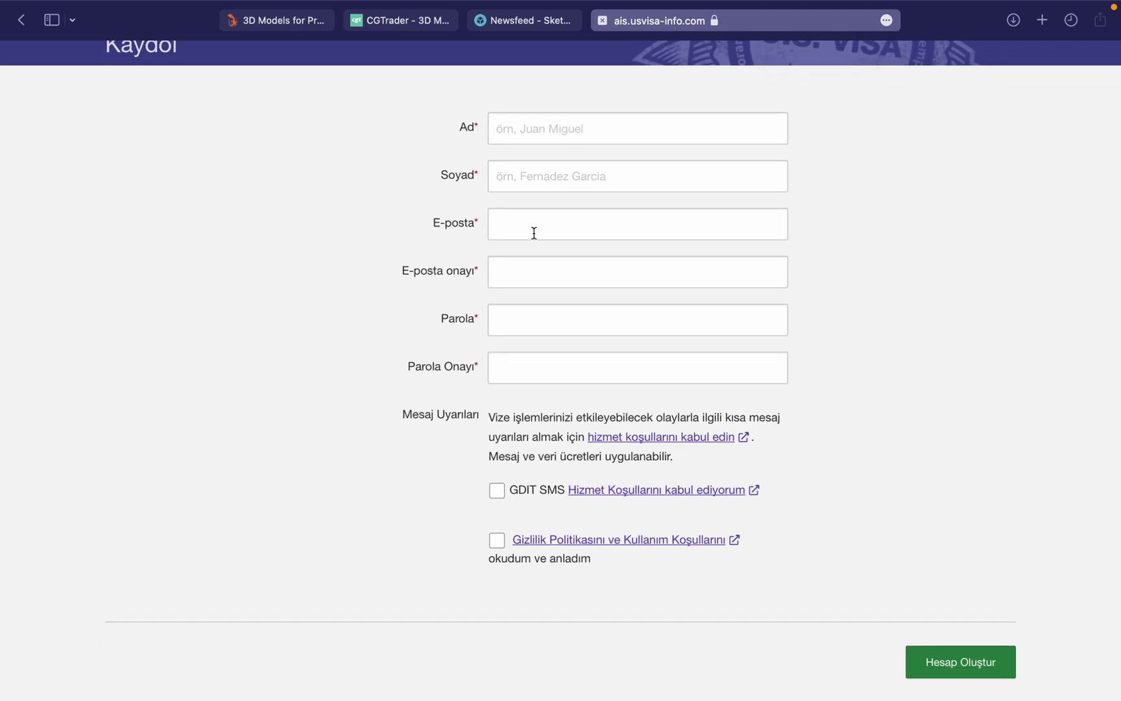
pyautogui.scroll(10, 543, 231)
pyautogui.scroll(-5, 564, 224)
pyautogui.scroll(-2, 1018, 249)
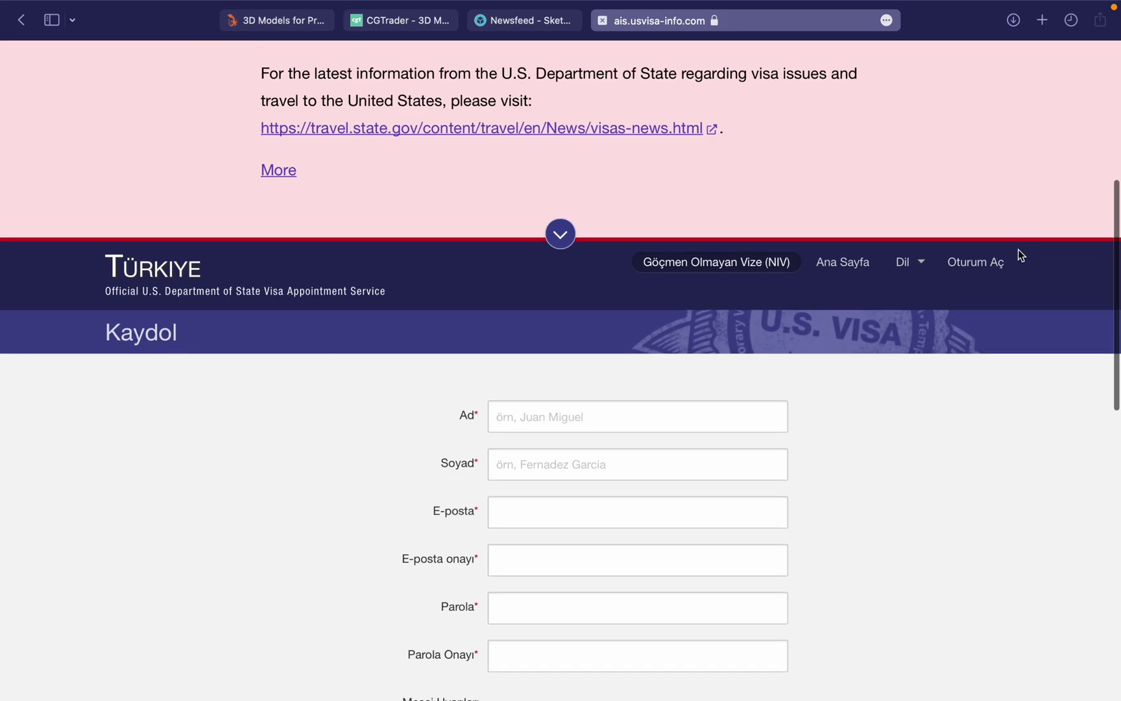
pyautogui.scroll(6, 986, 265)
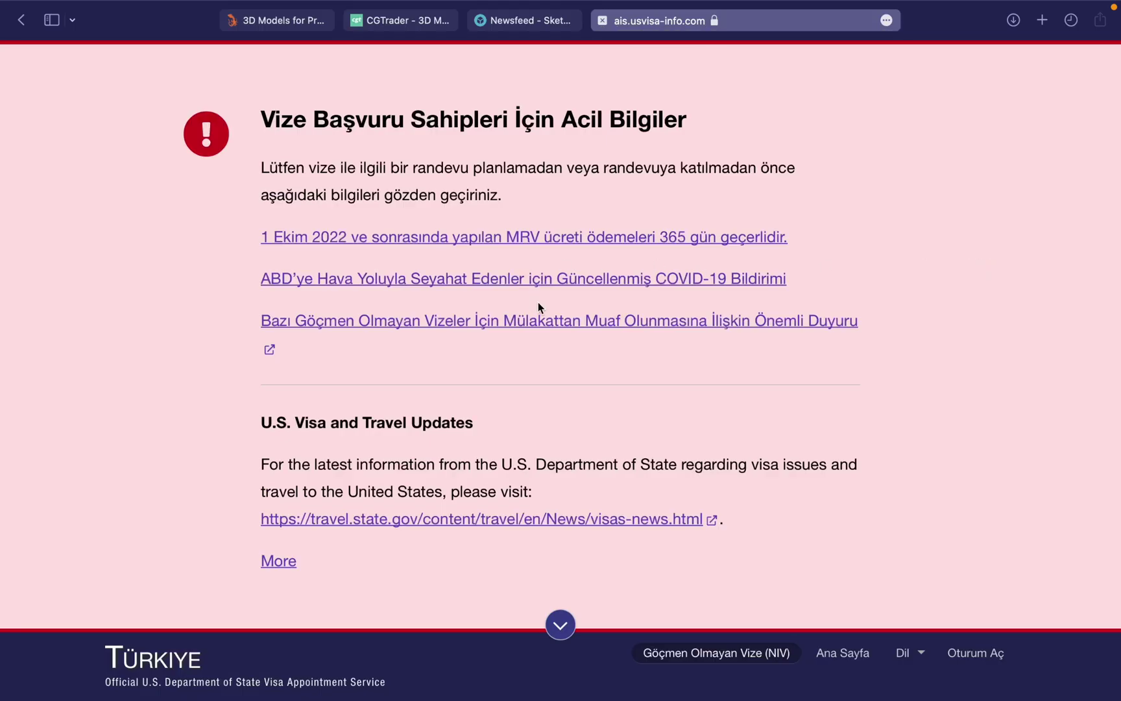
pyautogui.scroll(-10, 538, 302)
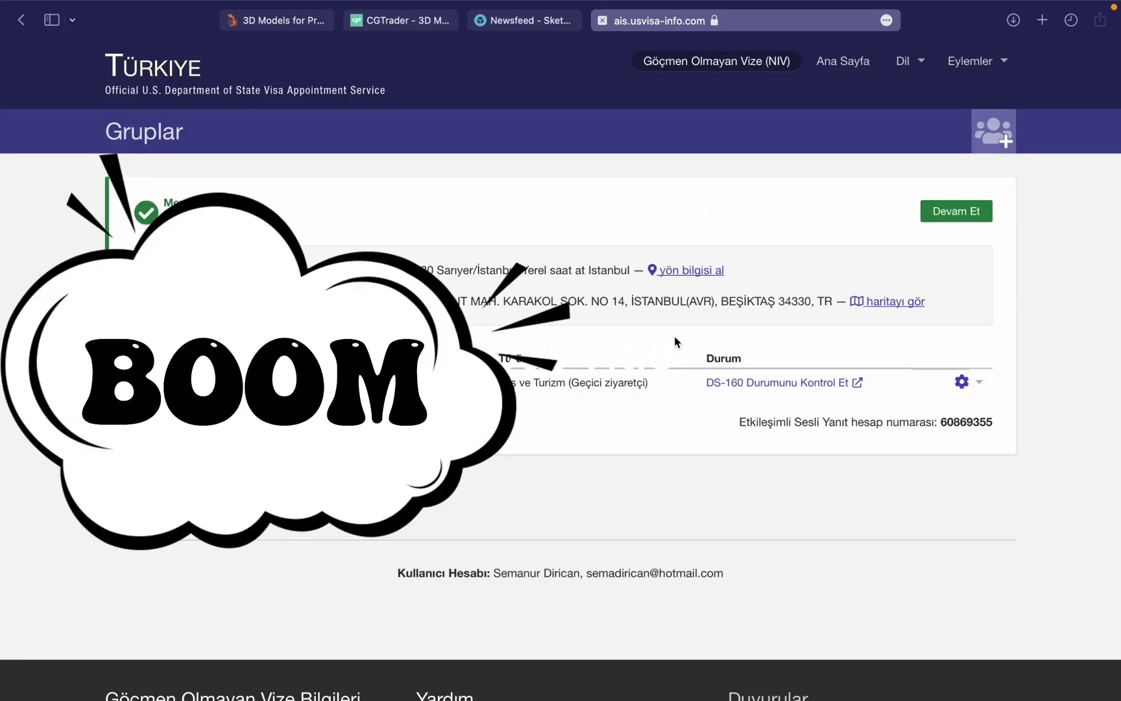
# - Continue the existing application to Randevuları Zamanla and review the Başvuru Sahibi Bilgisi, Kurye and Ödeme stages
pyautogui.click(961, 210)
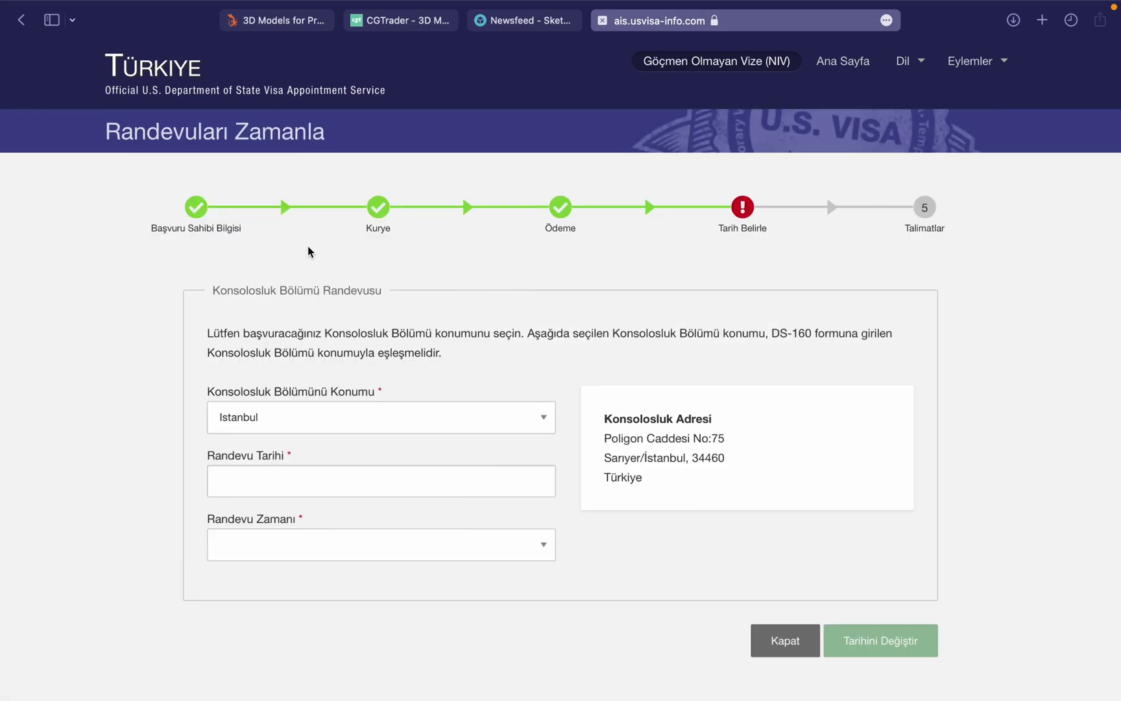
pyautogui.moveTo(150, 171); pyautogui.dragTo(236, 250)
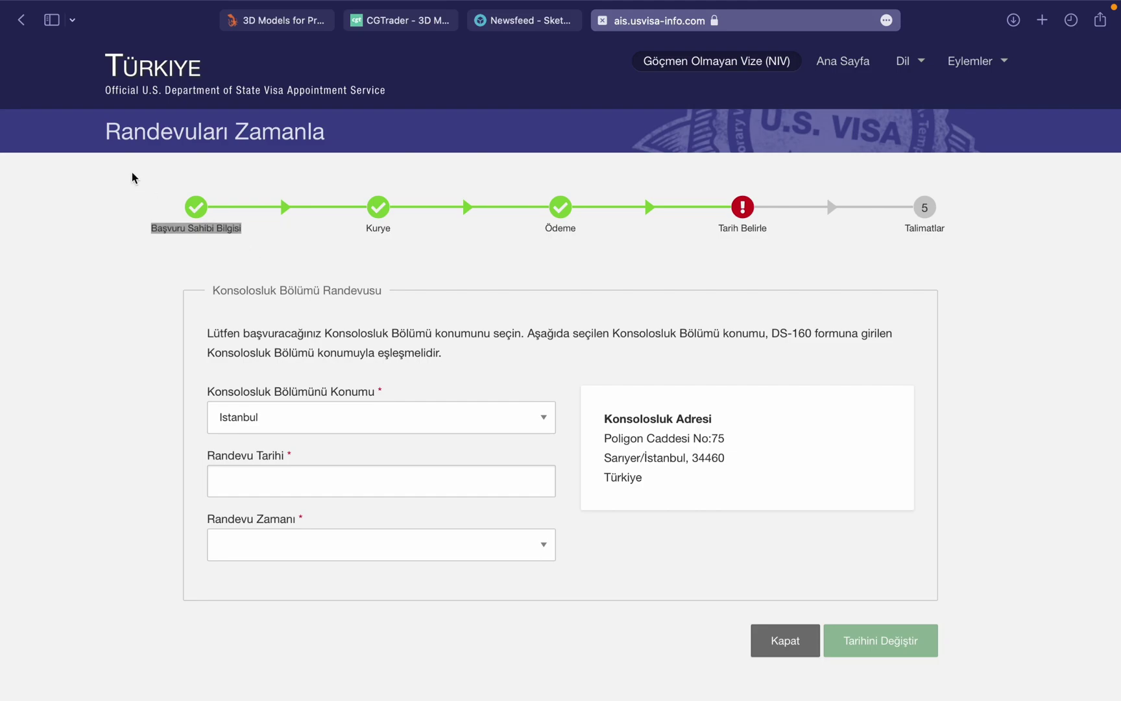
pyautogui.moveTo(351, 194); pyautogui.dragTo(442, 247)
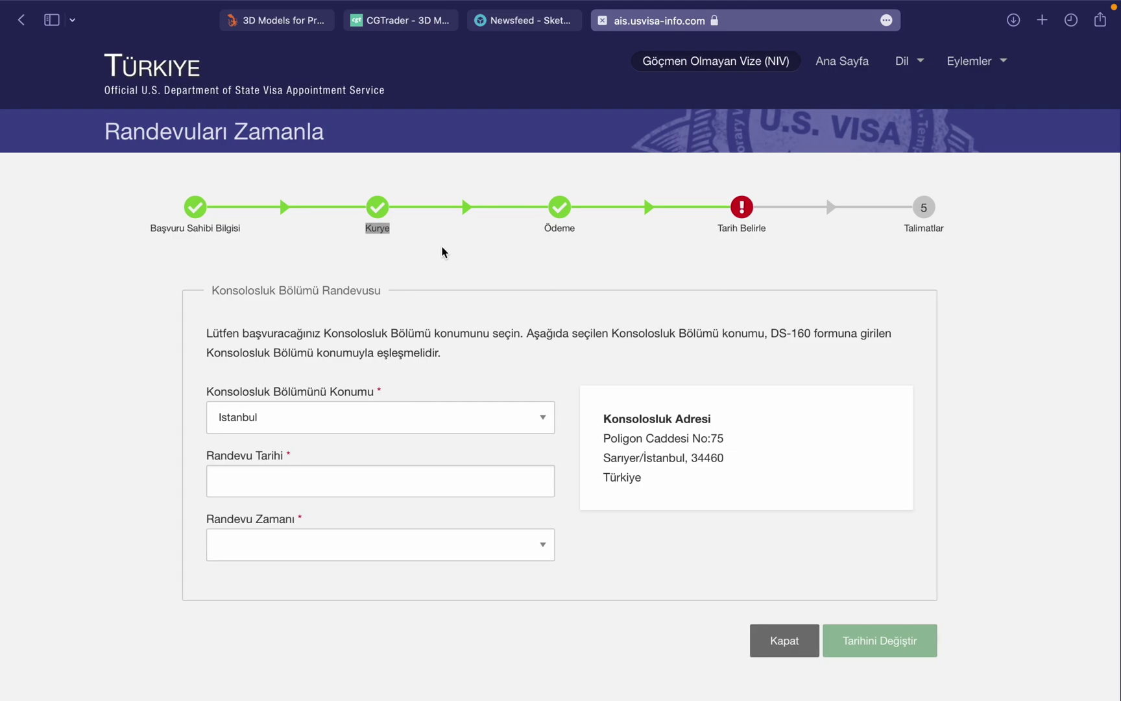
pyautogui.scroll(-1, 442, 252)
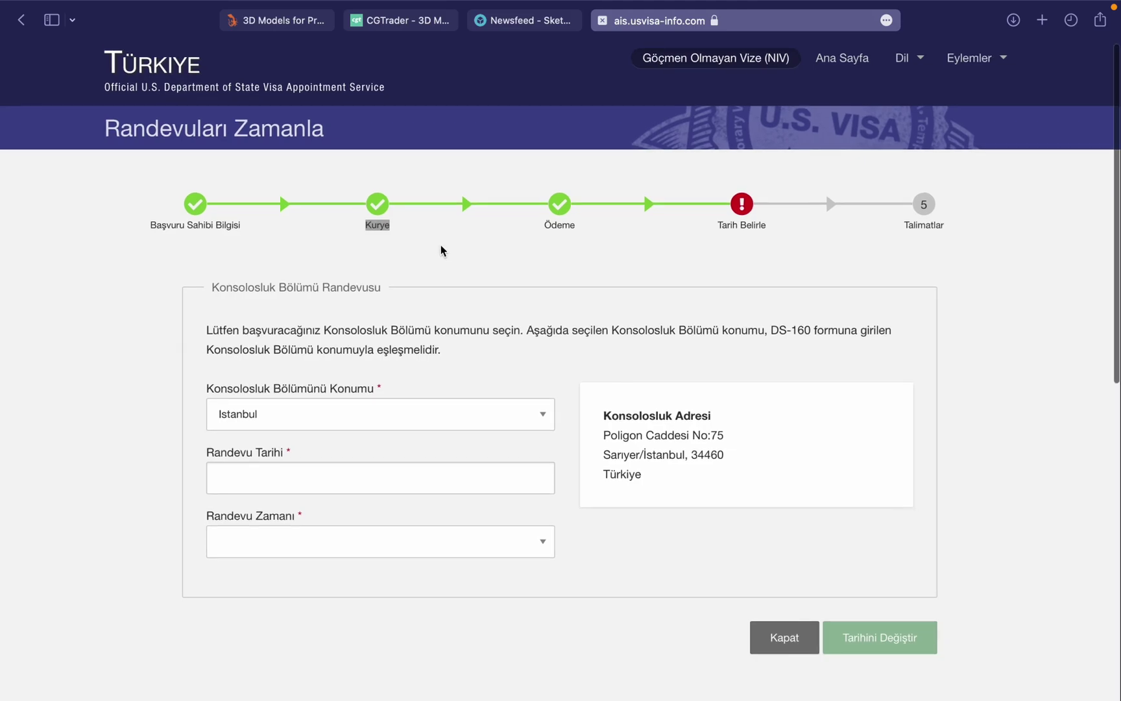
pyautogui.scroll(1, 440, 247)
pyautogui.moveTo(518, 188); pyautogui.dragTo(618, 250)
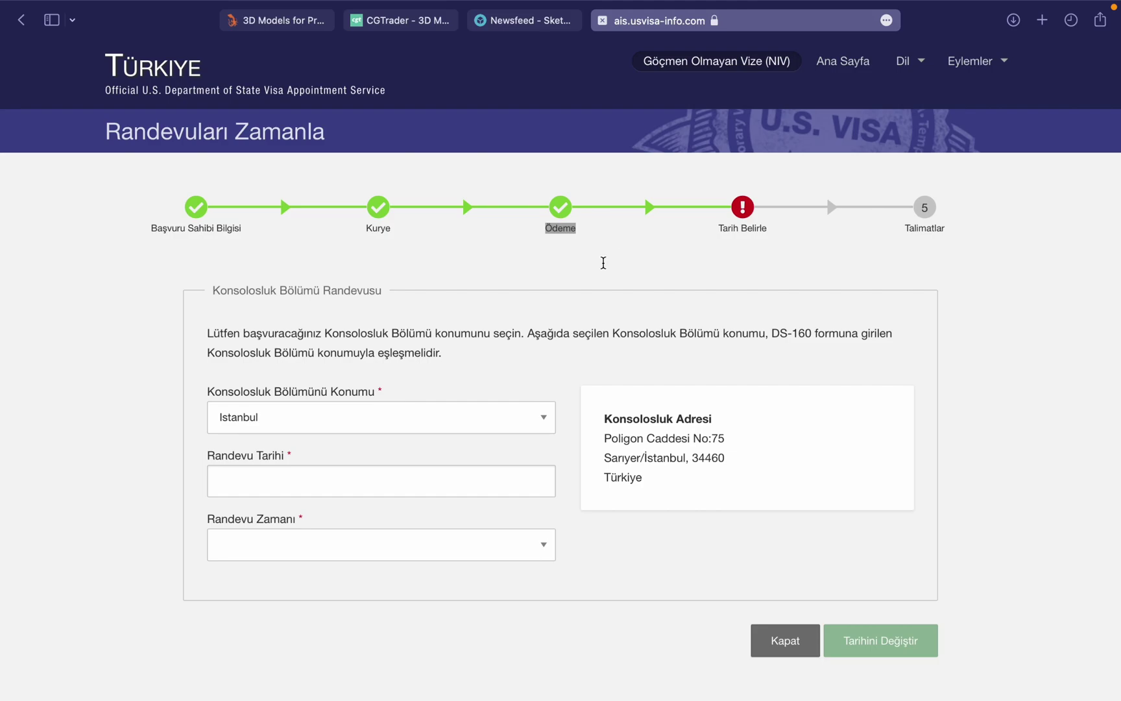
# - Select Istanbul as the consular section location in the Konsolosluk Bölümü Randevusu form
pyautogui.moveTo(218, 286); pyautogui.dragTo(438, 312)
pyautogui.click(438, 311)
pyautogui.scroll(-3, 438, 312)
pyautogui.click(438, 313)
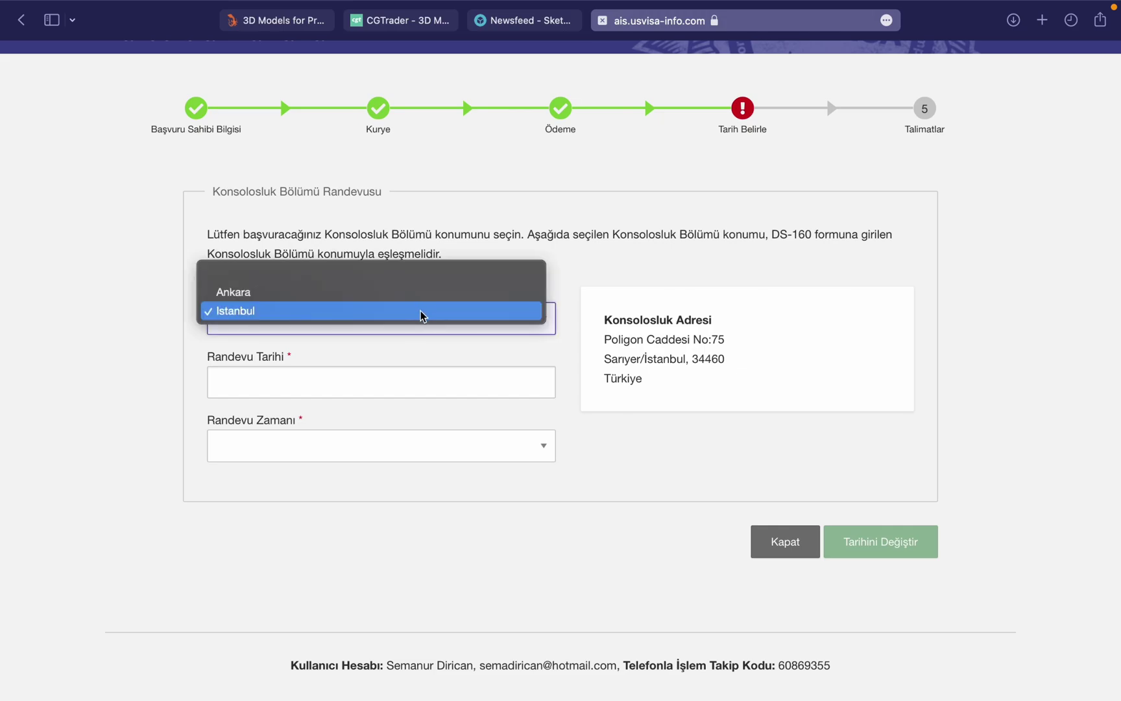
pyautogui.click(423, 314)
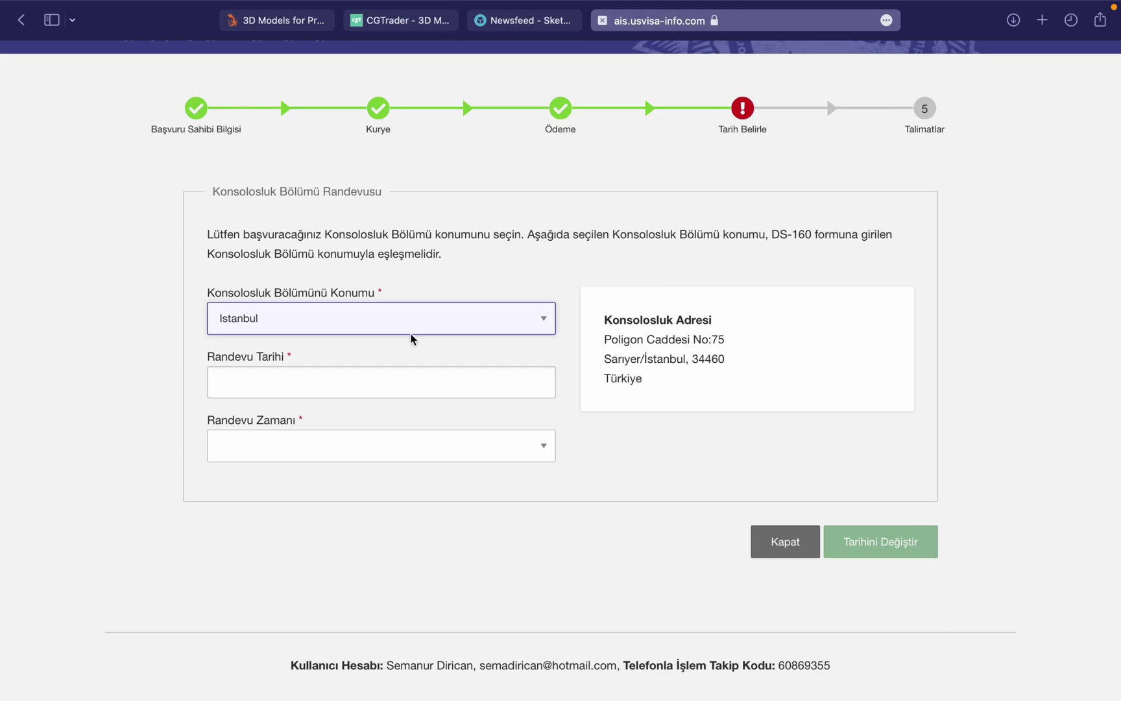
# - Try to set the appointment date to 2023-11-14 and choose an appointment time
pyautogui.click(426, 388)
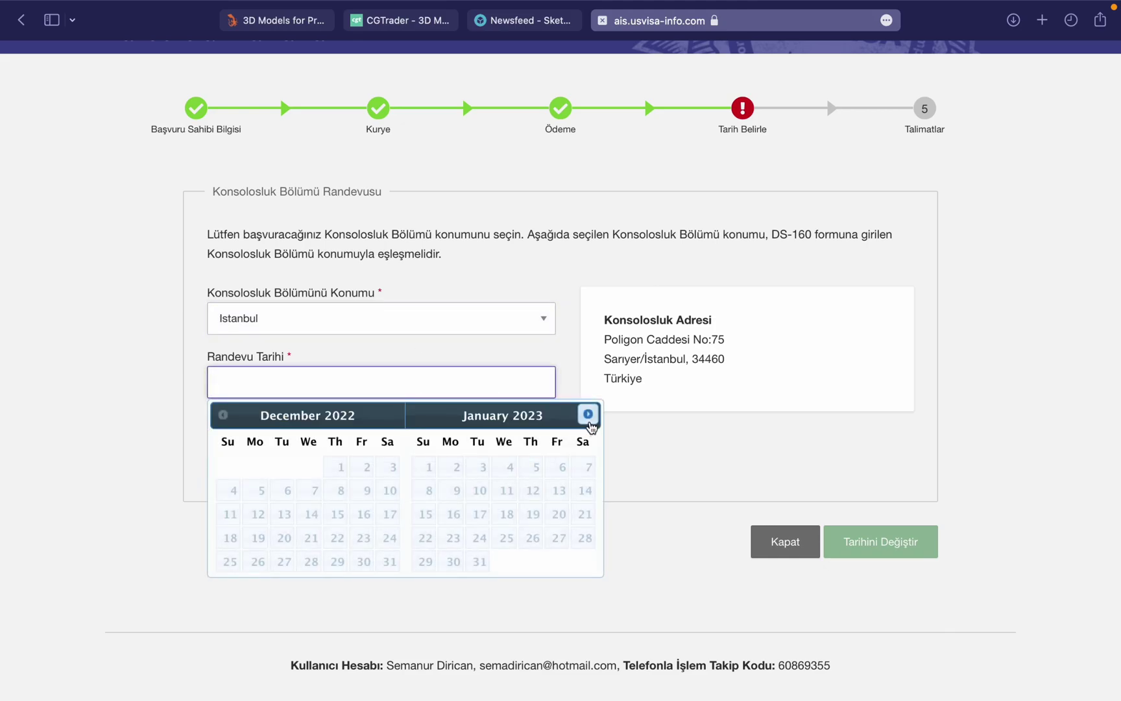
pyautogui.click(589, 418)
pyautogui.click(588, 418)
pyautogui.click(589, 418)
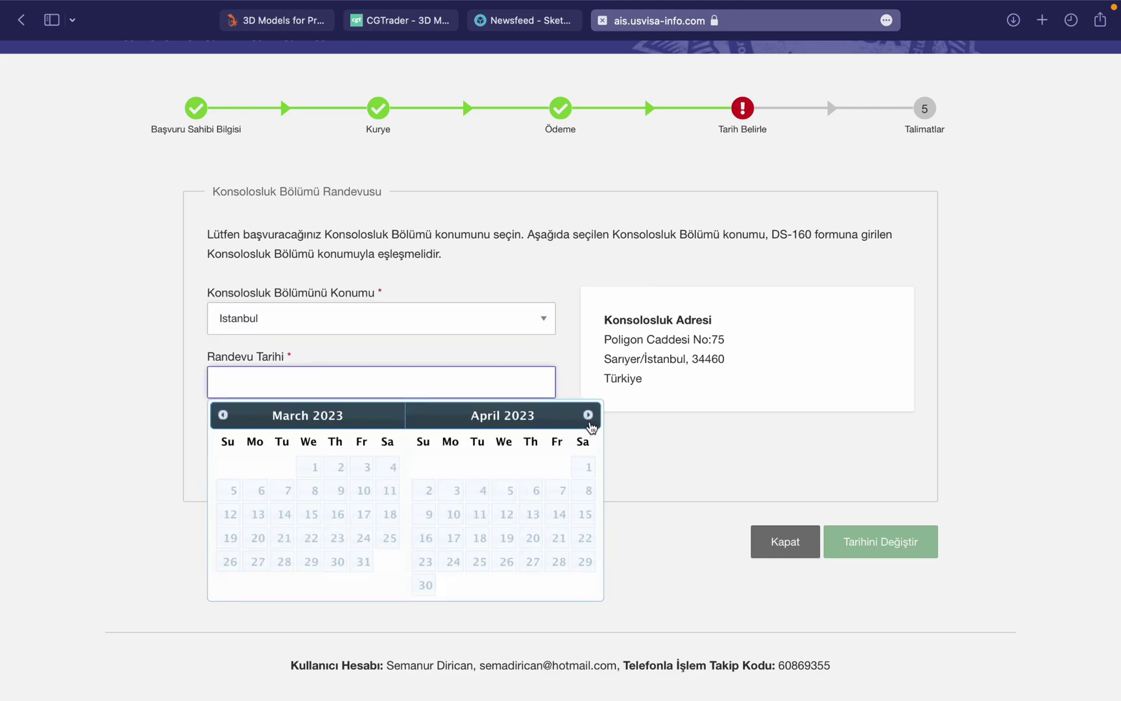
pyautogui.click(588, 419)
pyautogui.click(588, 416)
pyautogui.click(588, 415)
pyautogui.click(588, 415)
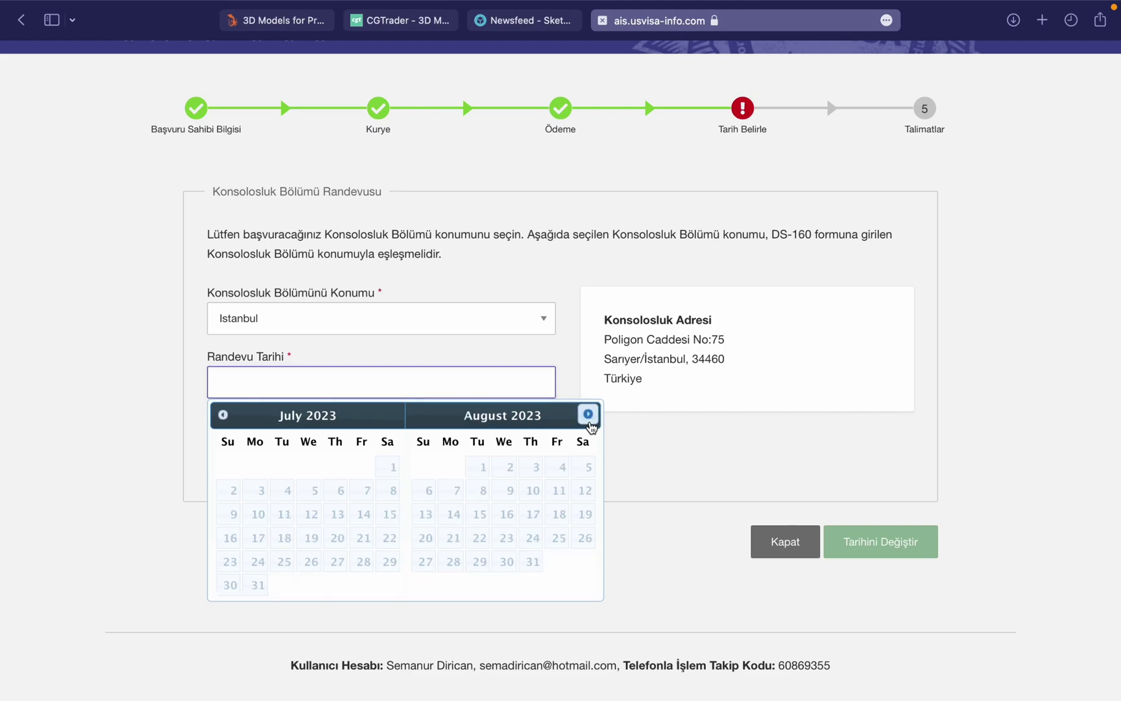
pyautogui.click(588, 416)
pyautogui.click(588, 419)
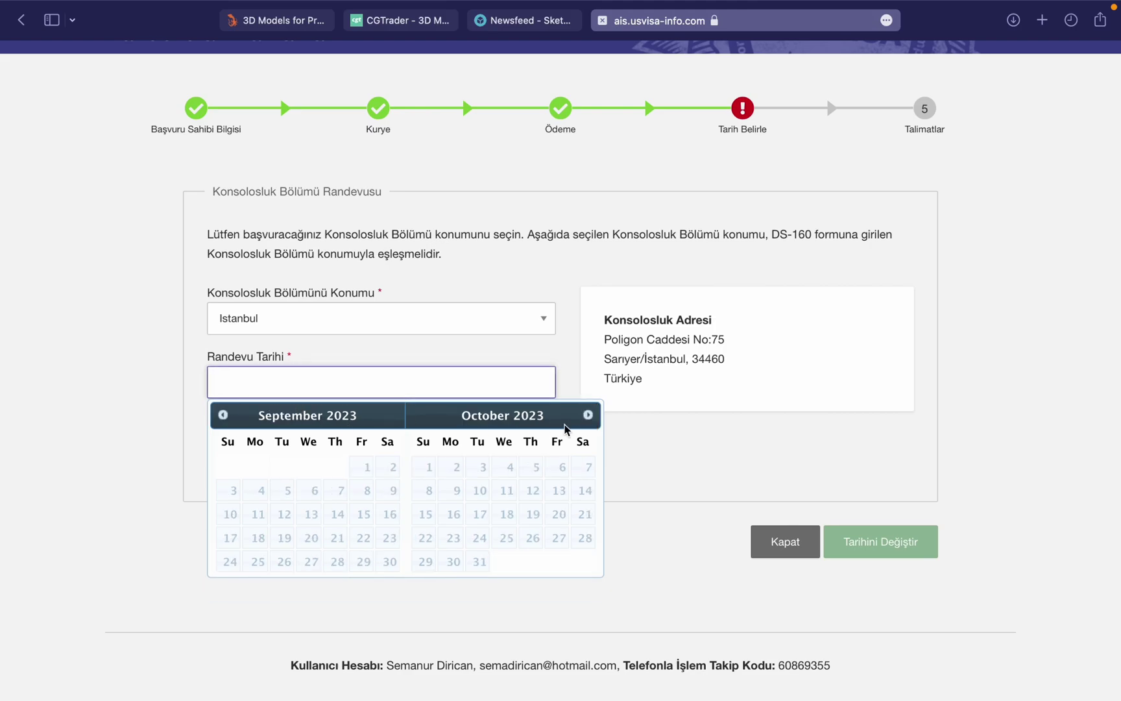
pyautogui.click(588, 415)
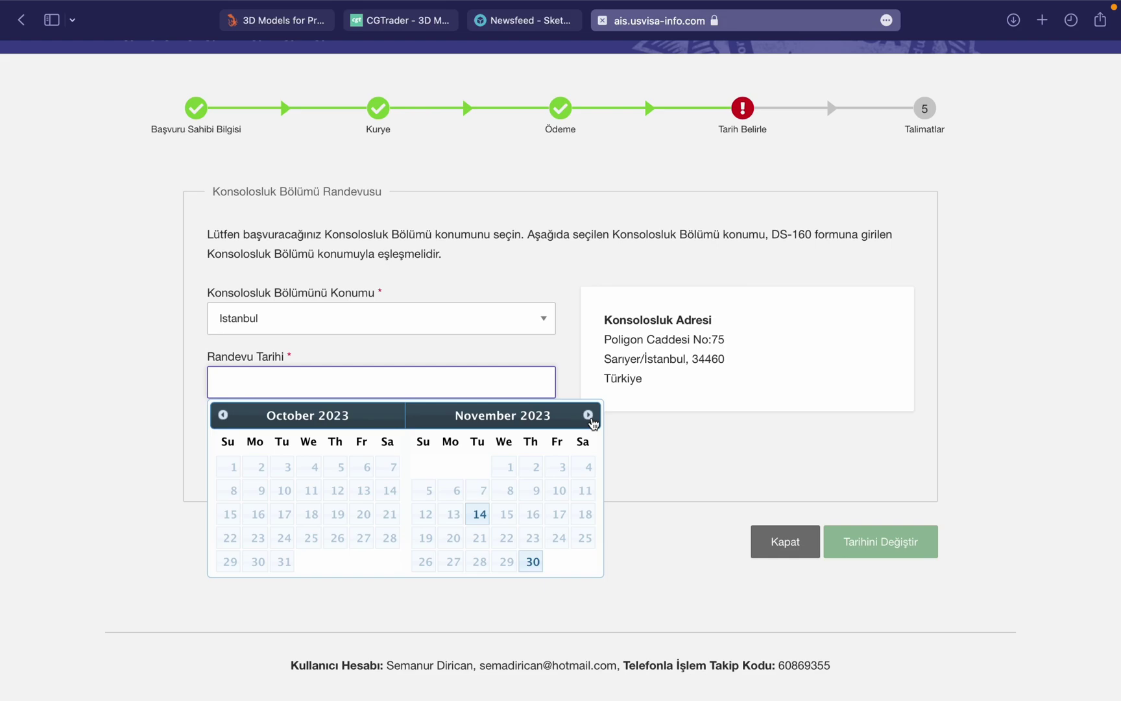
pyautogui.click(589, 416)
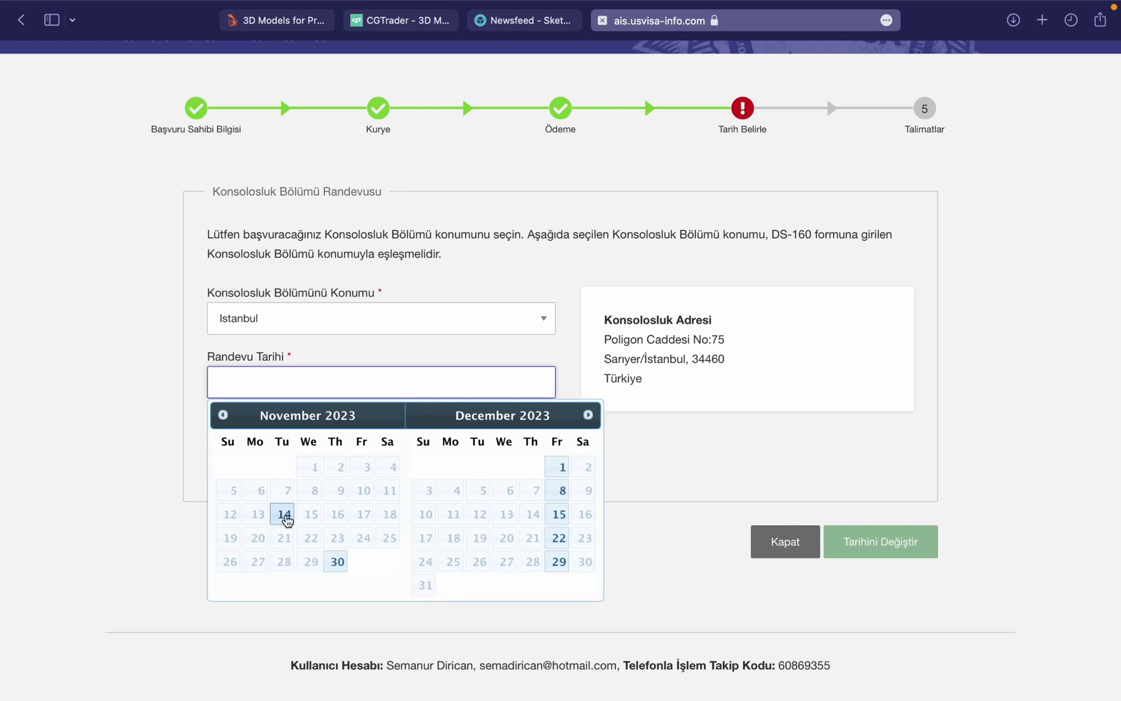
pyautogui.click(285, 516)
pyautogui.click(300, 451)
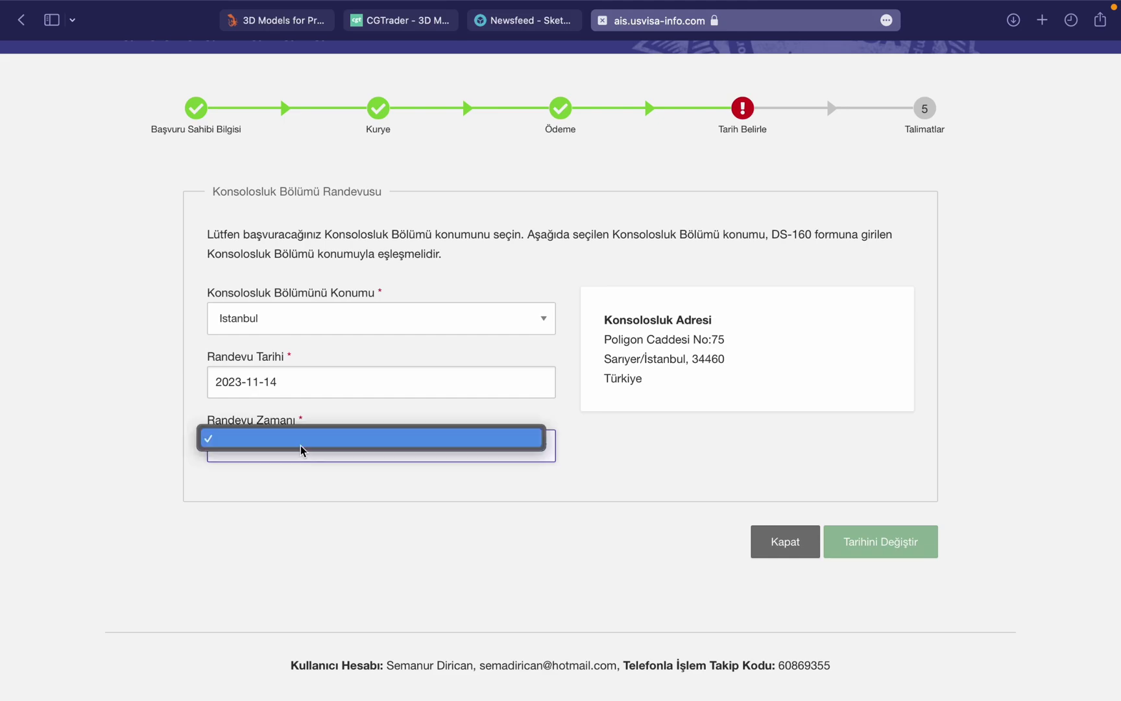
pyautogui.click(258, 433)
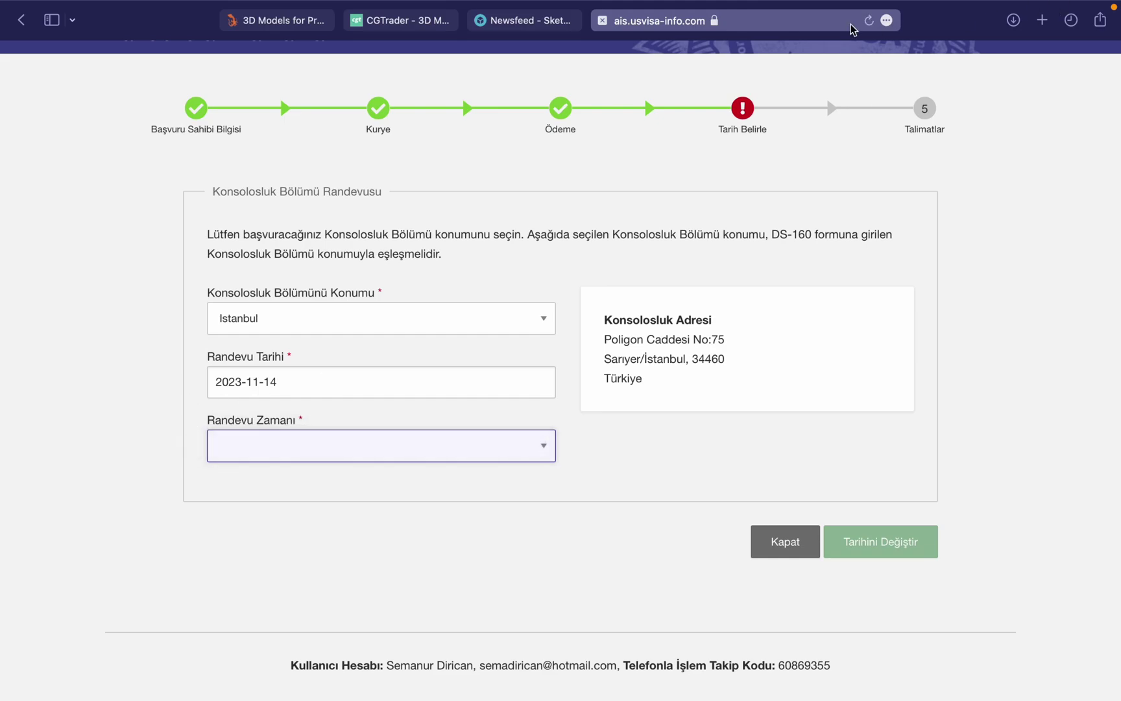
# - Reload the scheduling page and check the appointment calendar month by month up to November 2023 for open dates
pyautogui.click(870, 21)
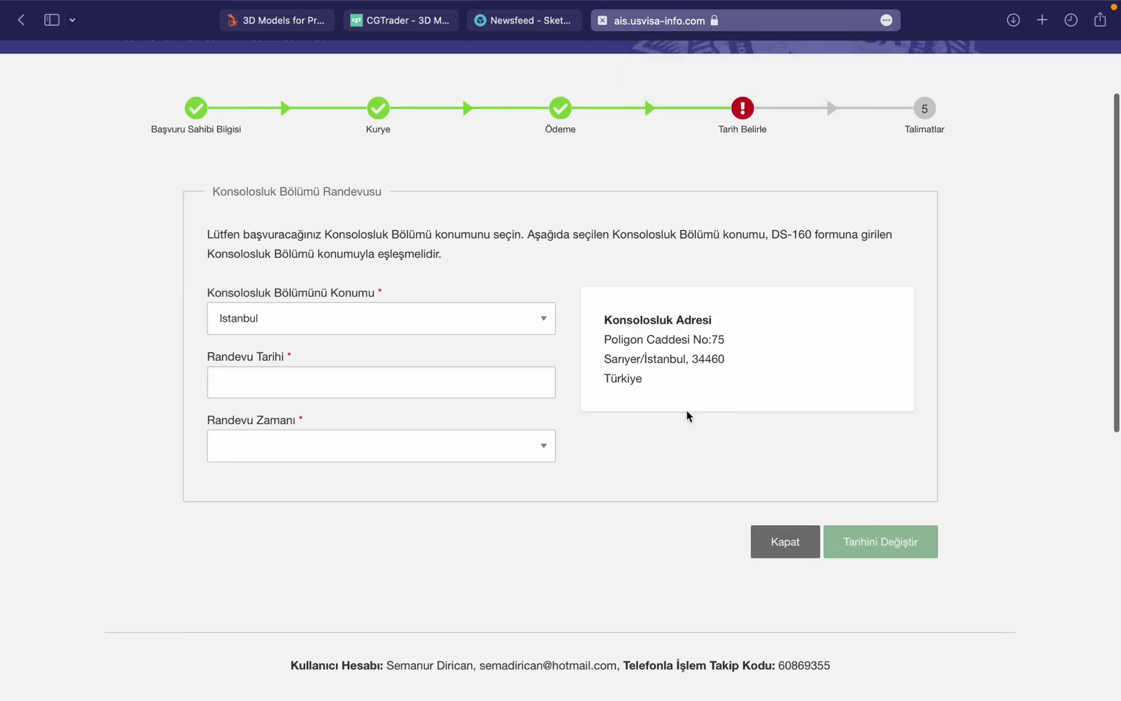
pyautogui.click(361, 388)
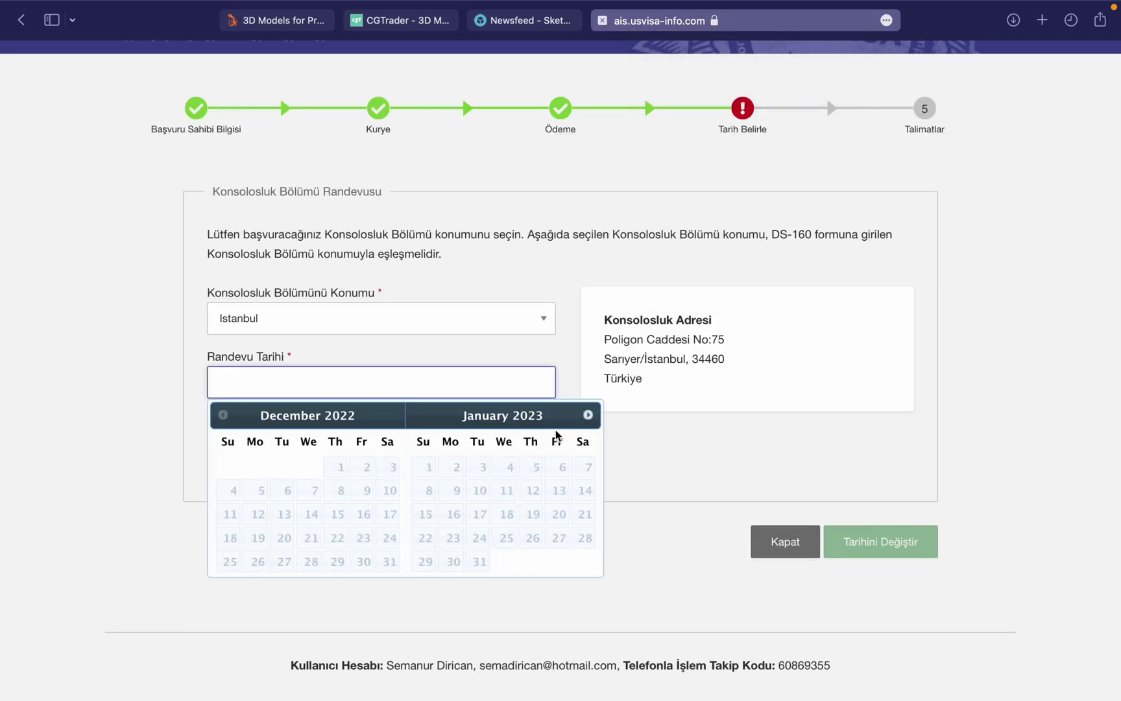
pyautogui.click(586, 414)
pyautogui.click(586, 415)
pyautogui.click(586, 415)
pyautogui.click(586, 415)
pyautogui.click(582, 419)
pyautogui.click(581, 419)
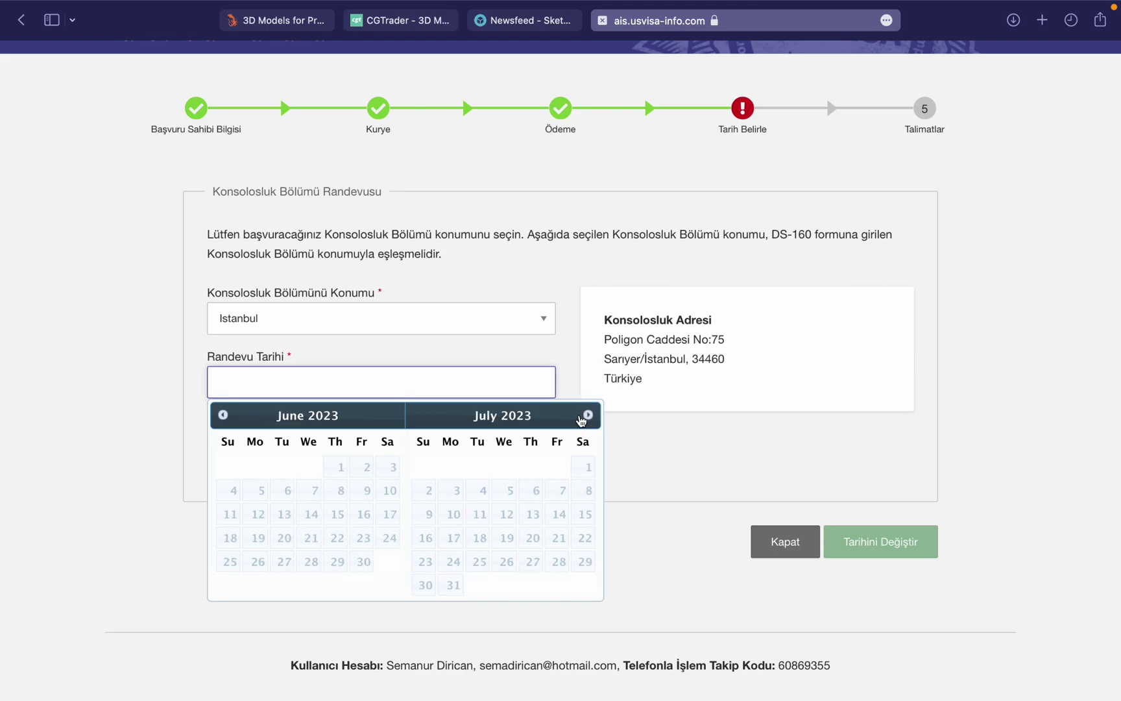
pyautogui.click(582, 419)
pyautogui.click(581, 418)
pyautogui.click(581, 418)
pyautogui.click(581, 419)
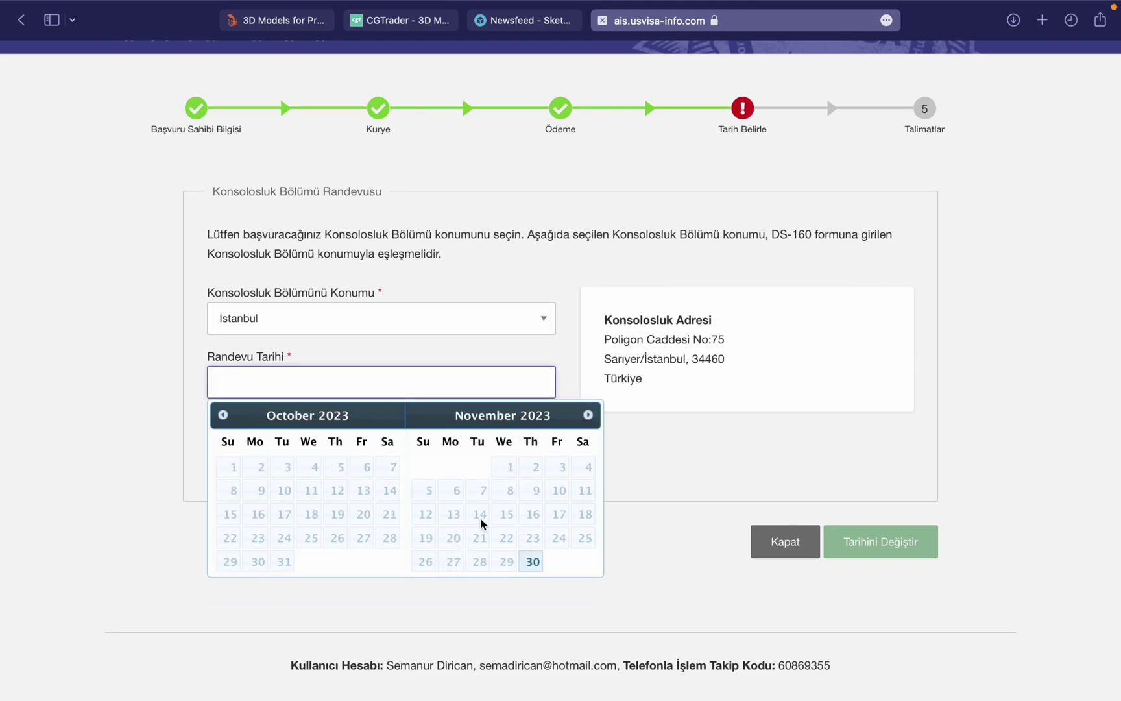
# - Reopen the appointment date calendar, check open dates in November and December 2023, and close it without choosing one
pyautogui.press('Tab')
pyautogui.click(289, 386)
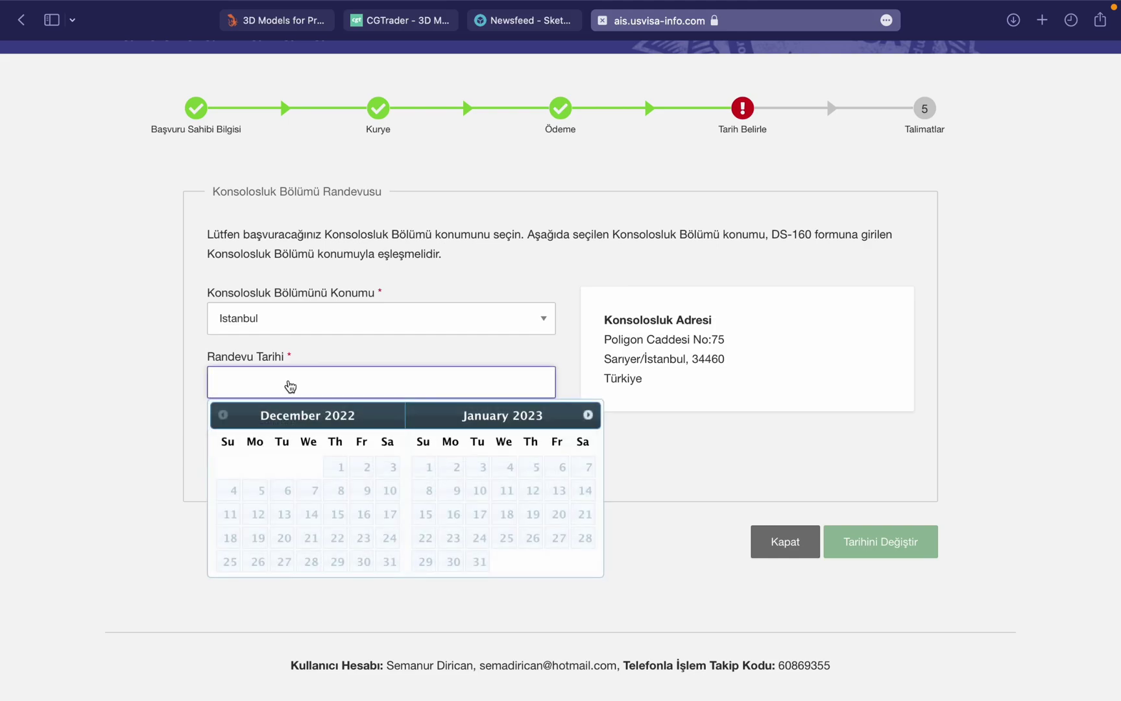
pyautogui.click(588, 416)
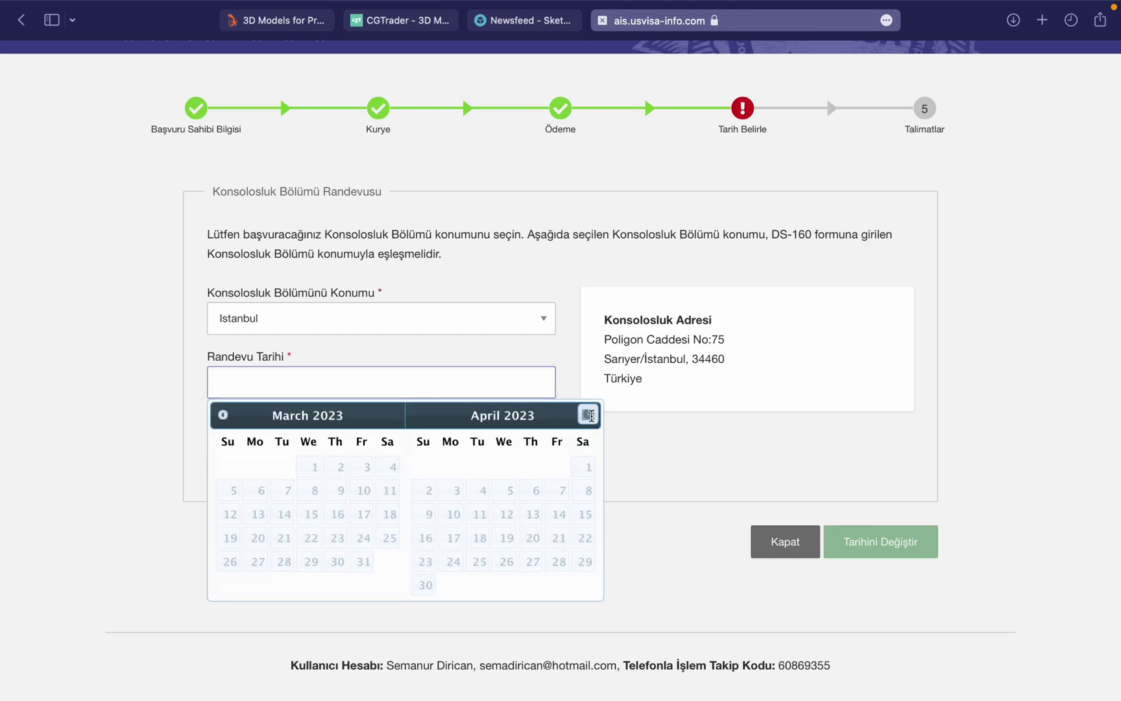
pyautogui.click(588, 415)
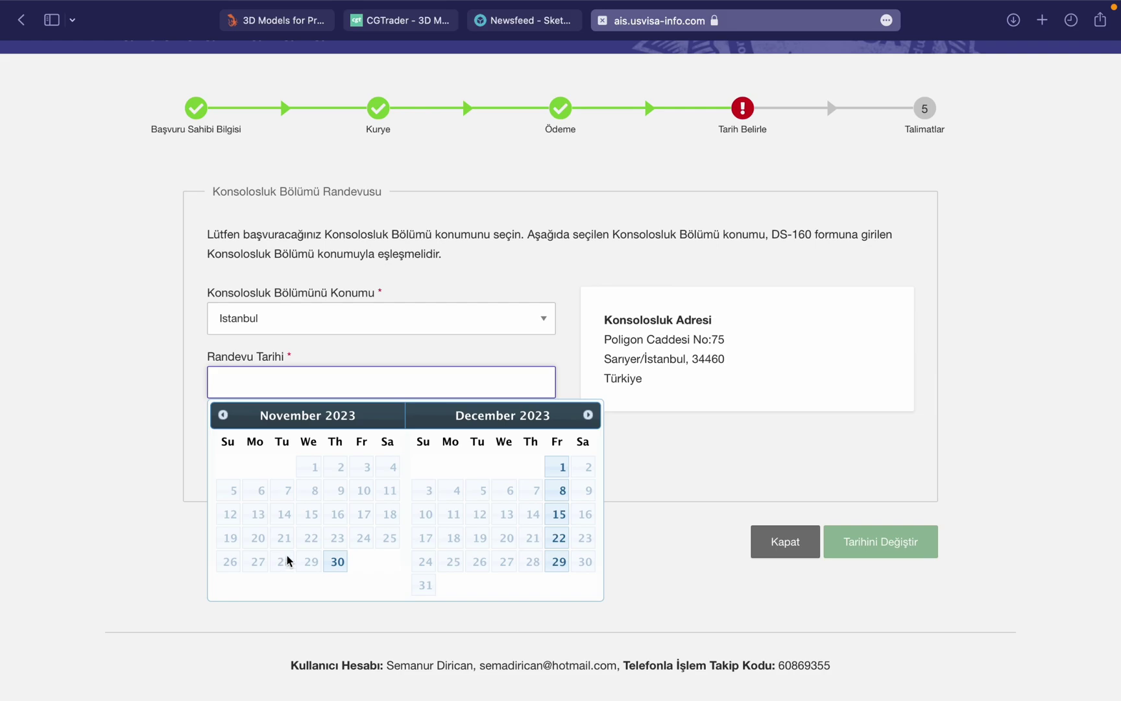
pyautogui.click(68, 511)
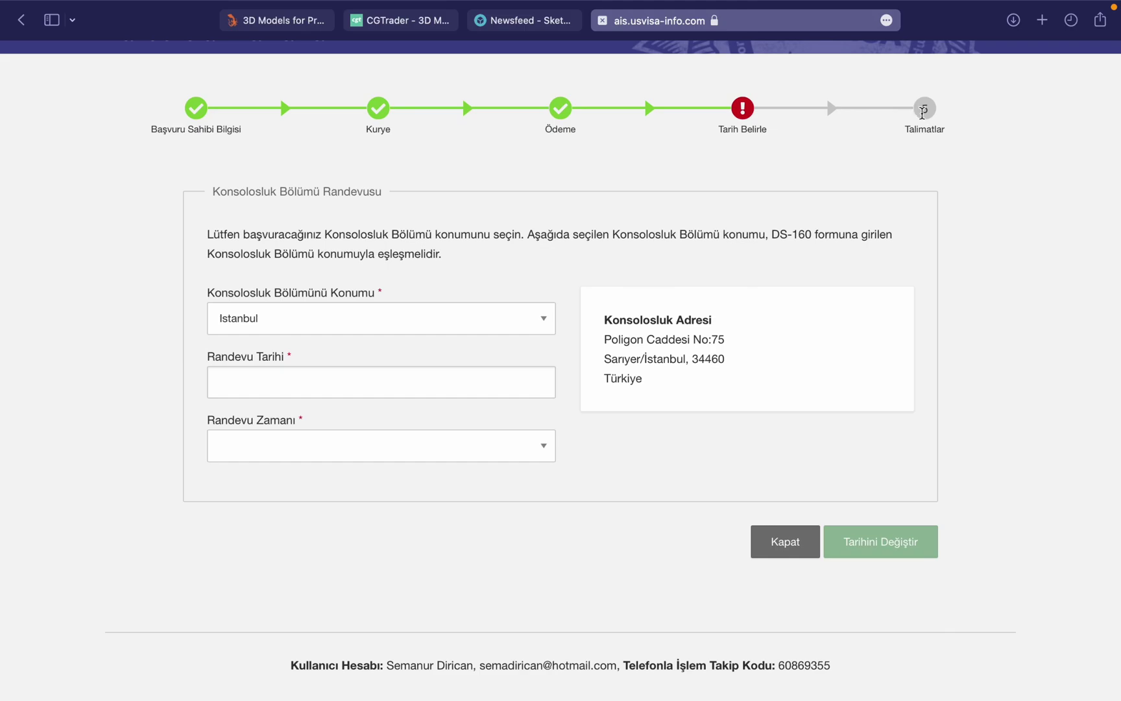
# - Open the applicant group's actions page and review the operations offered, such as rescheduling, cancelling or requesting an emergency appointment
pyautogui.scroll(3, 873, 281)
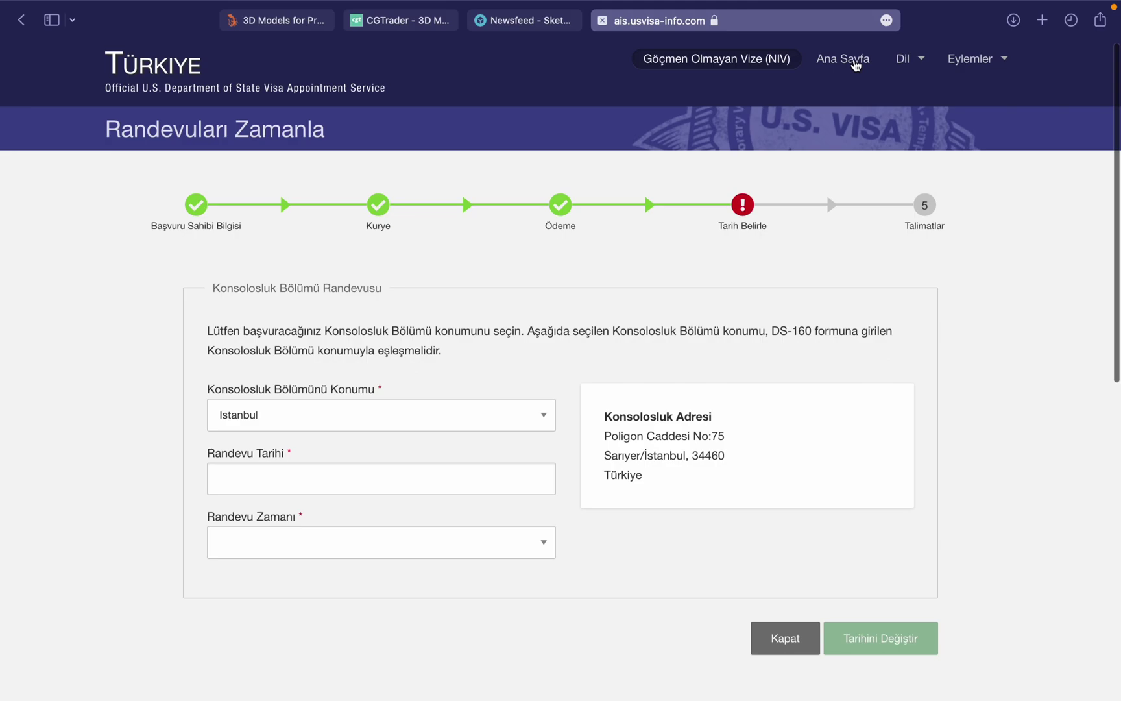
pyautogui.click(912, 61)
pyautogui.click(472, 173)
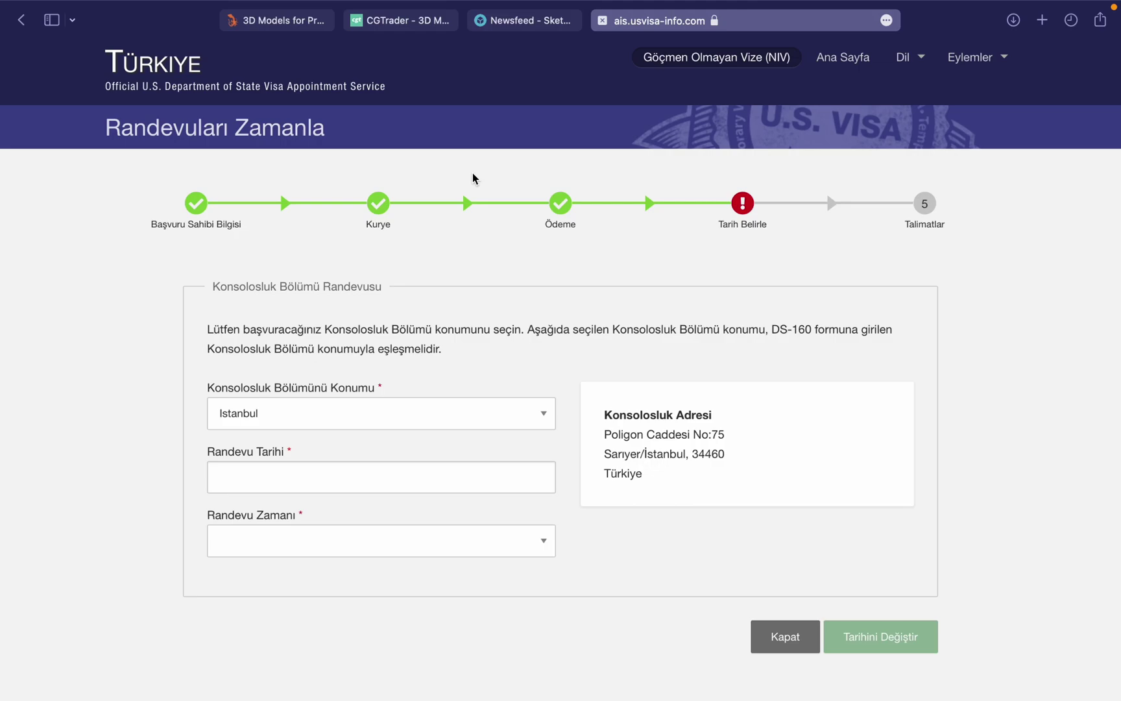
pyautogui.click(967, 57)
pyautogui.click(829, 65)
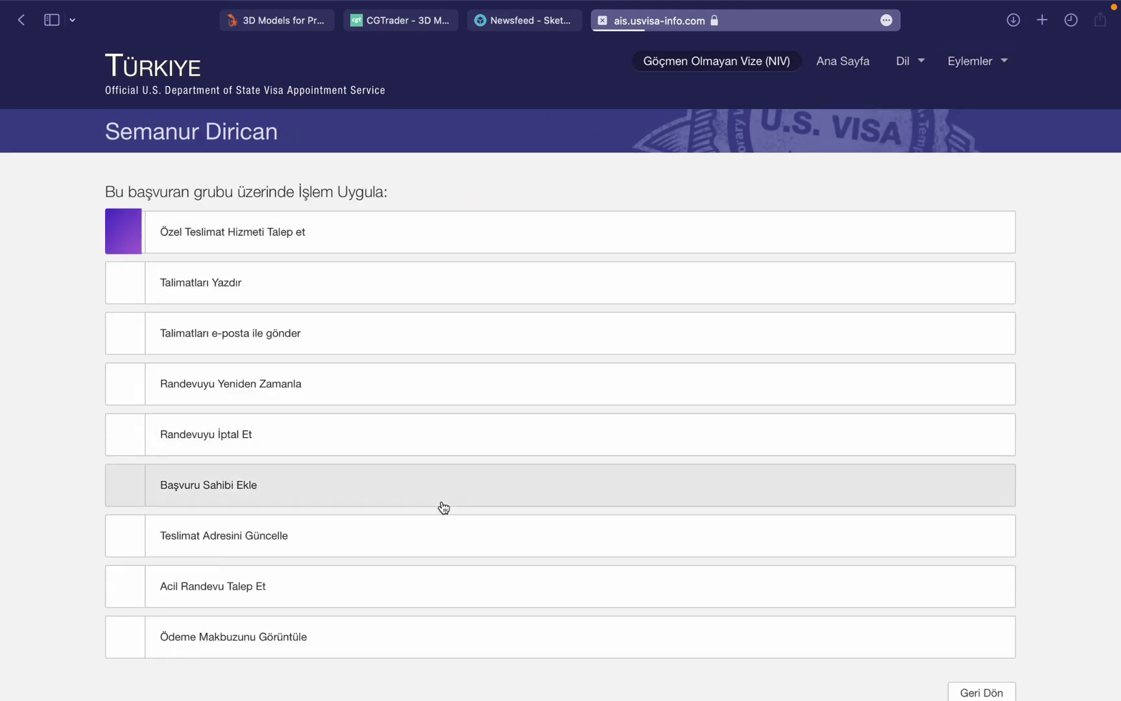
pyautogui.scroll(-2, 444, 507)
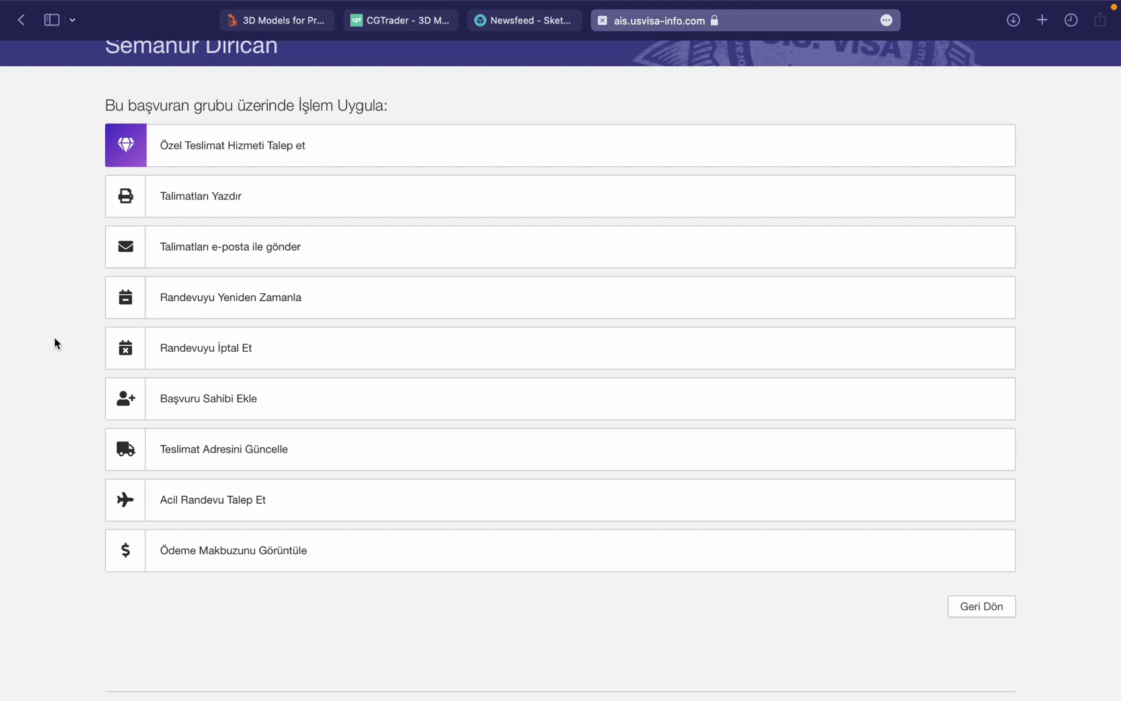
# - Open the appointment rescheduling form for the applicant group and bring up the Istanbul consulate's appointment date calendar
pyautogui.click(190, 302)
pyautogui.click(390, 392)
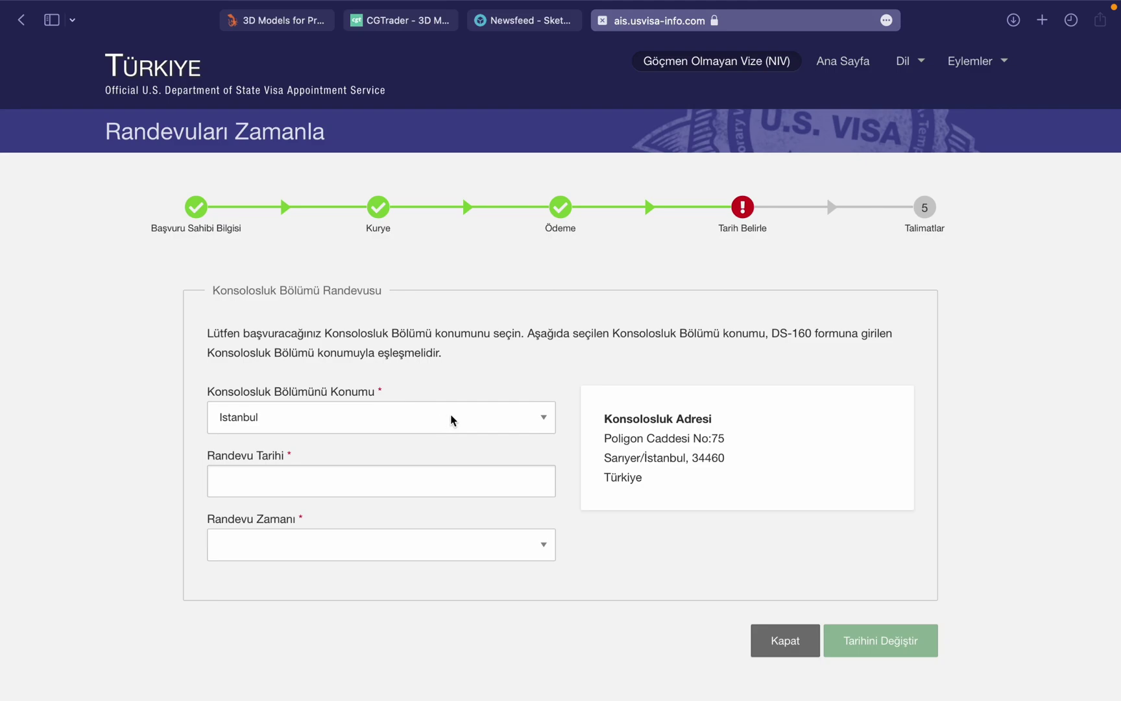
pyautogui.click(426, 481)
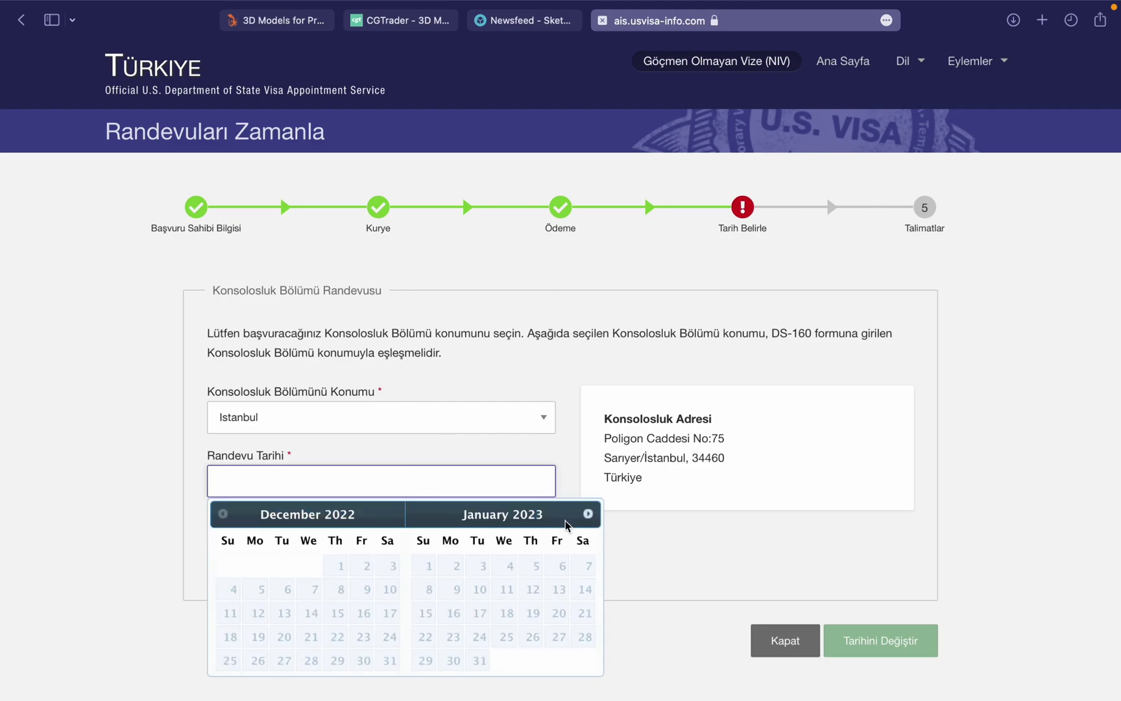
# - Check the rescheduling calendar month by month from December 2022 to November 2023 for open dates and close it without choosing one
pyautogui.click(589, 514)
pyautogui.click(589, 514)
pyautogui.click(589, 514)
pyautogui.click(588, 514)
pyautogui.click(588, 514)
pyautogui.click(589, 515)
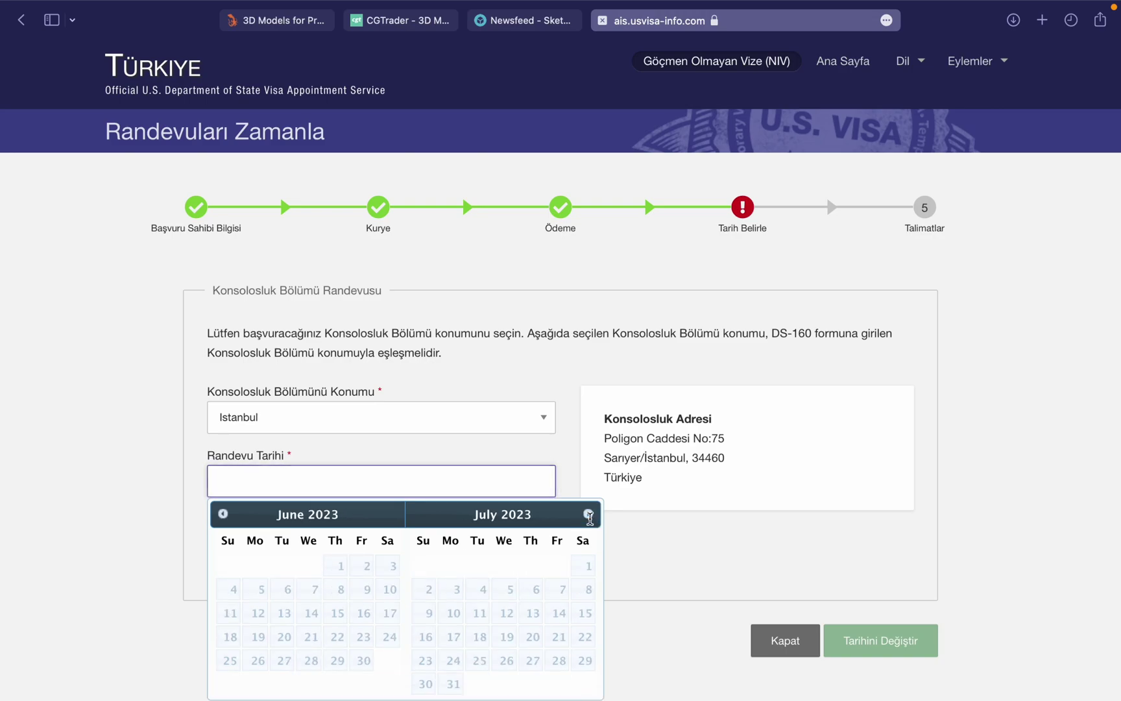
pyautogui.click(588, 515)
pyautogui.click(588, 514)
pyautogui.click(589, 515)
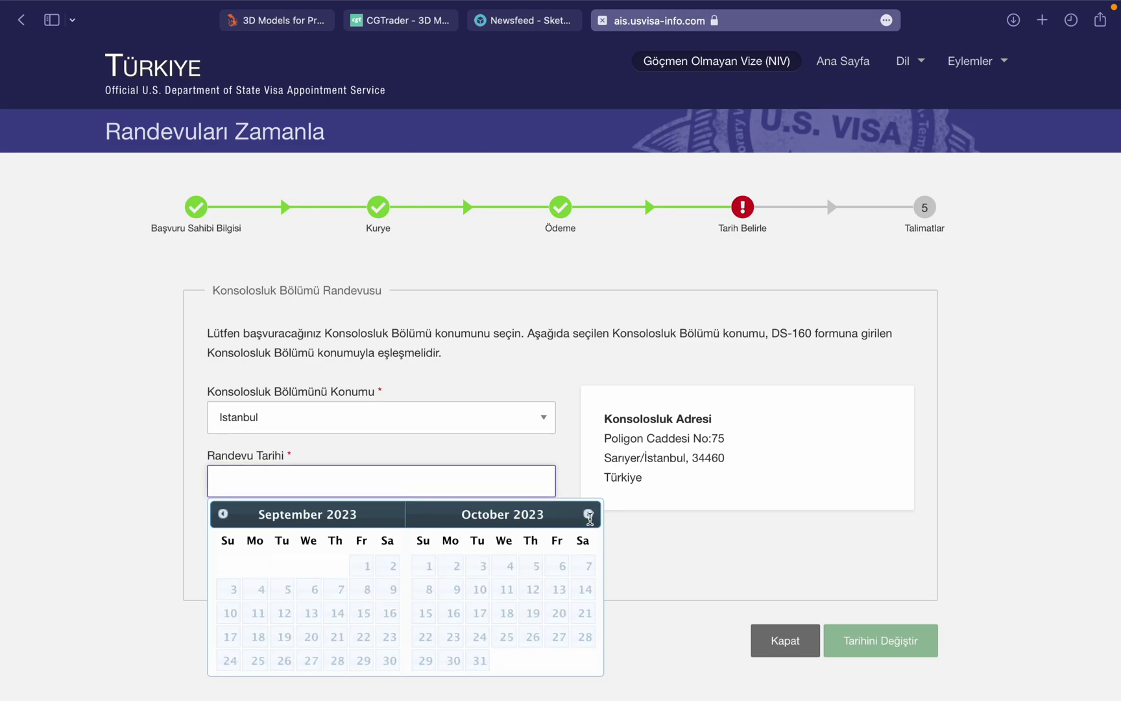
pyautogui.click(588, 515)
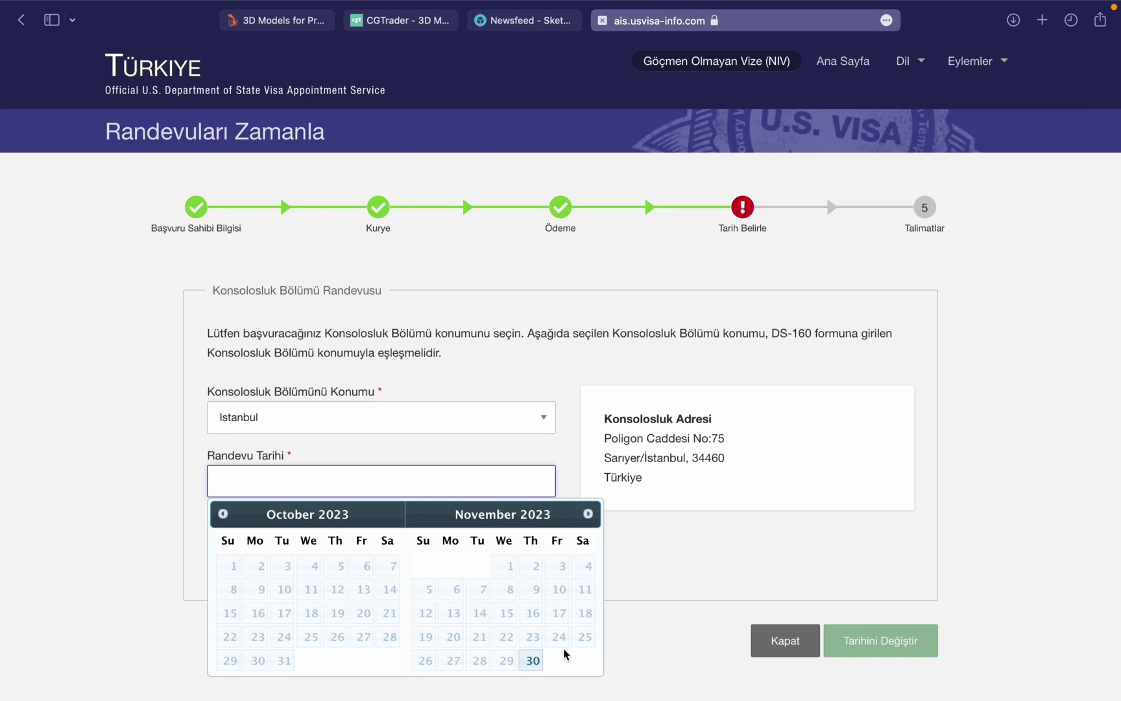
pyautogui.click(119, 549)
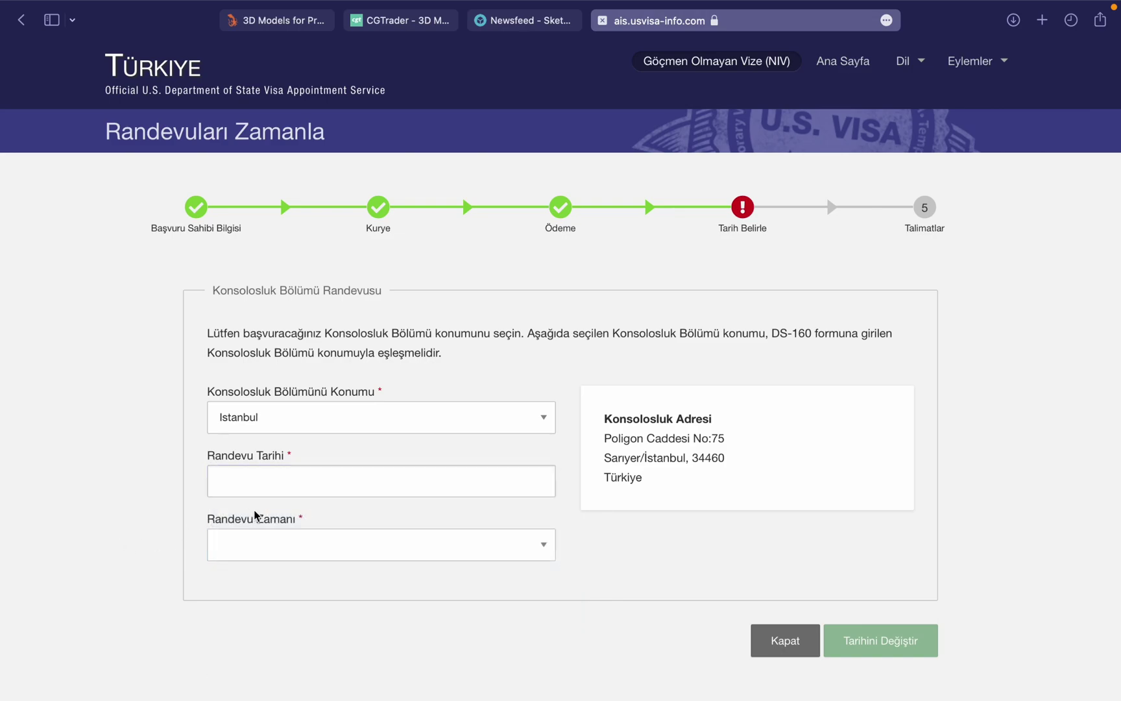